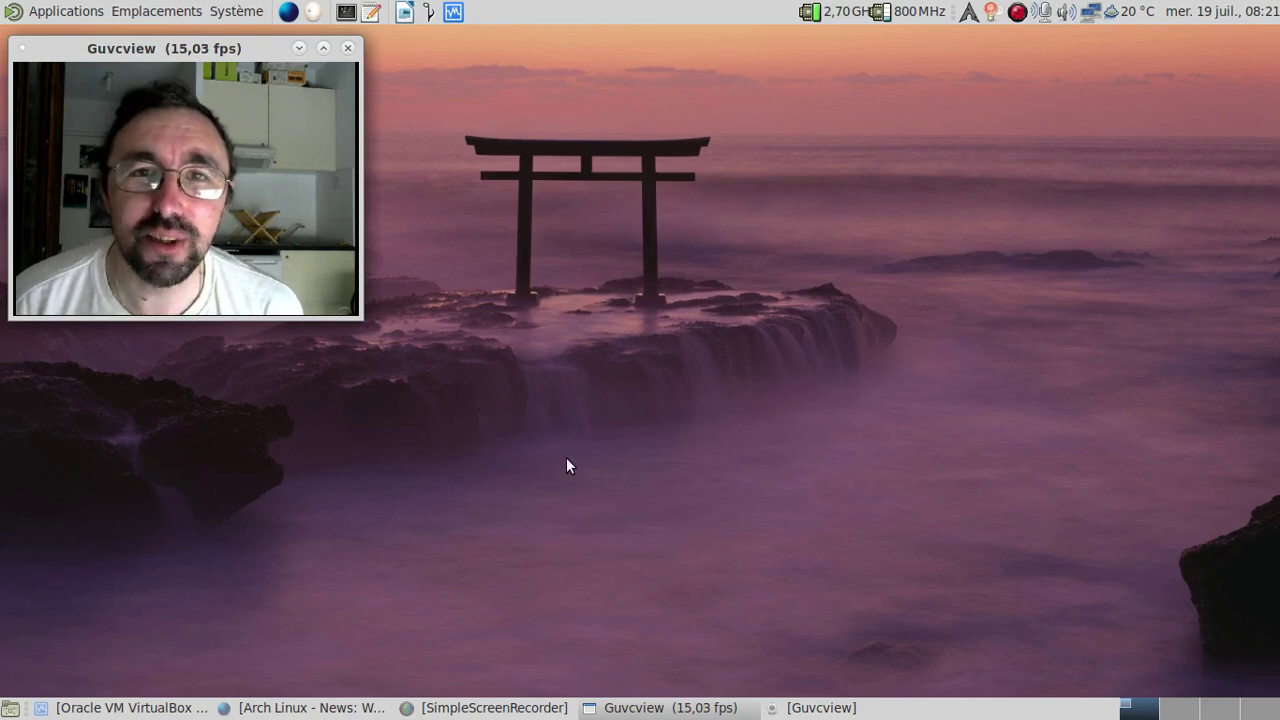
Step: Bring the Firefox 'Arch Linux - News' window with the 'We're changing our name!' article to the front
click(305, 708)
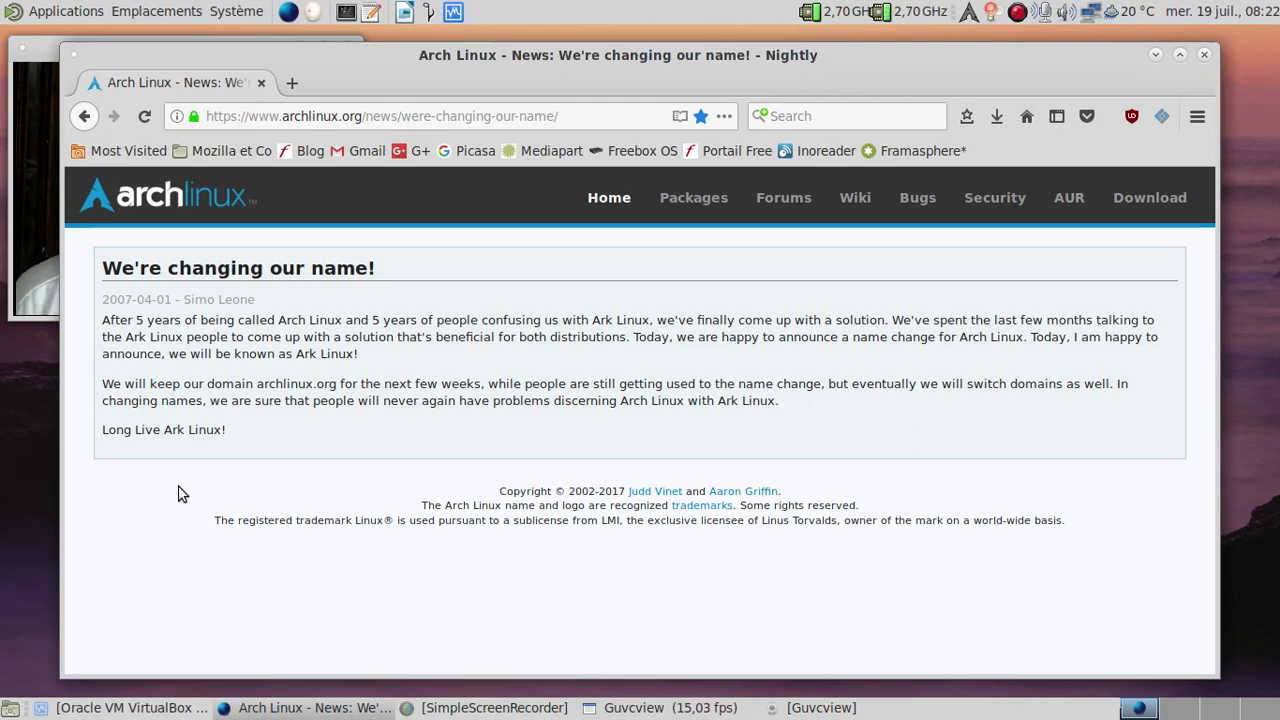
Step: Select the name-change article text and open Google Translate in a new tab
key(alt+Tab)
key(alt+Tab)
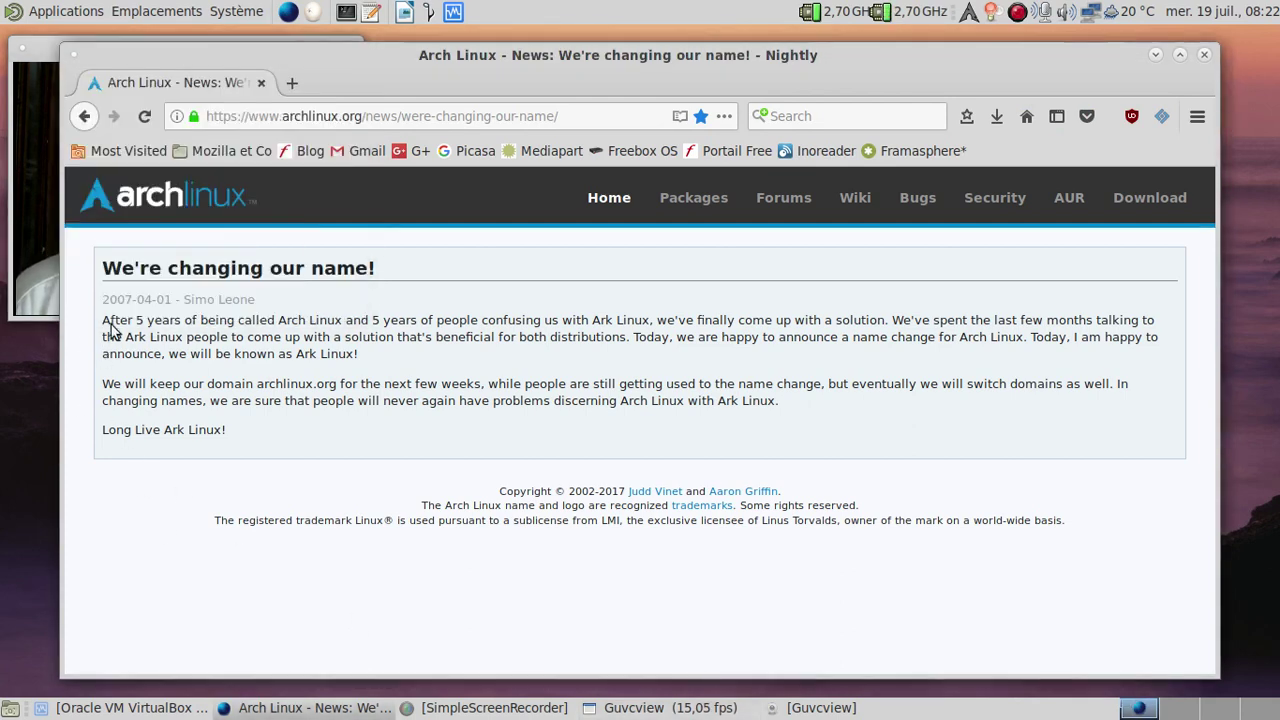
drag(102, 266, 280, 432)
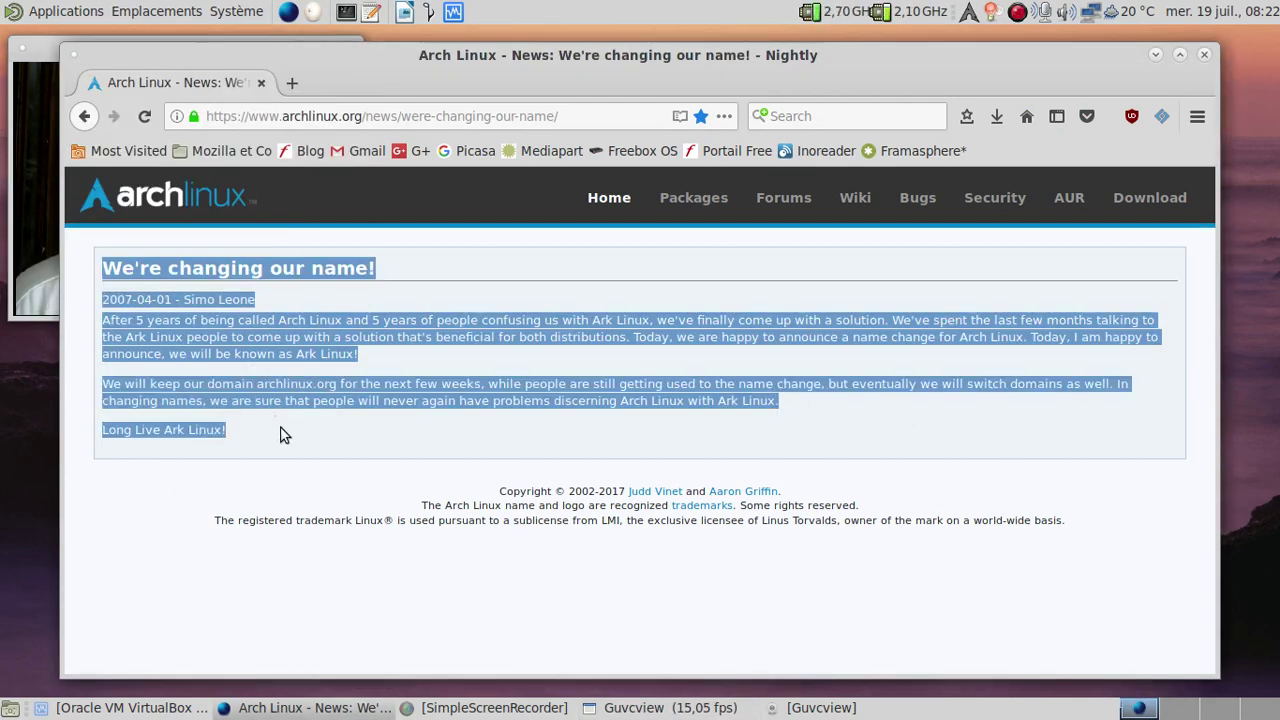
click(292, 84)
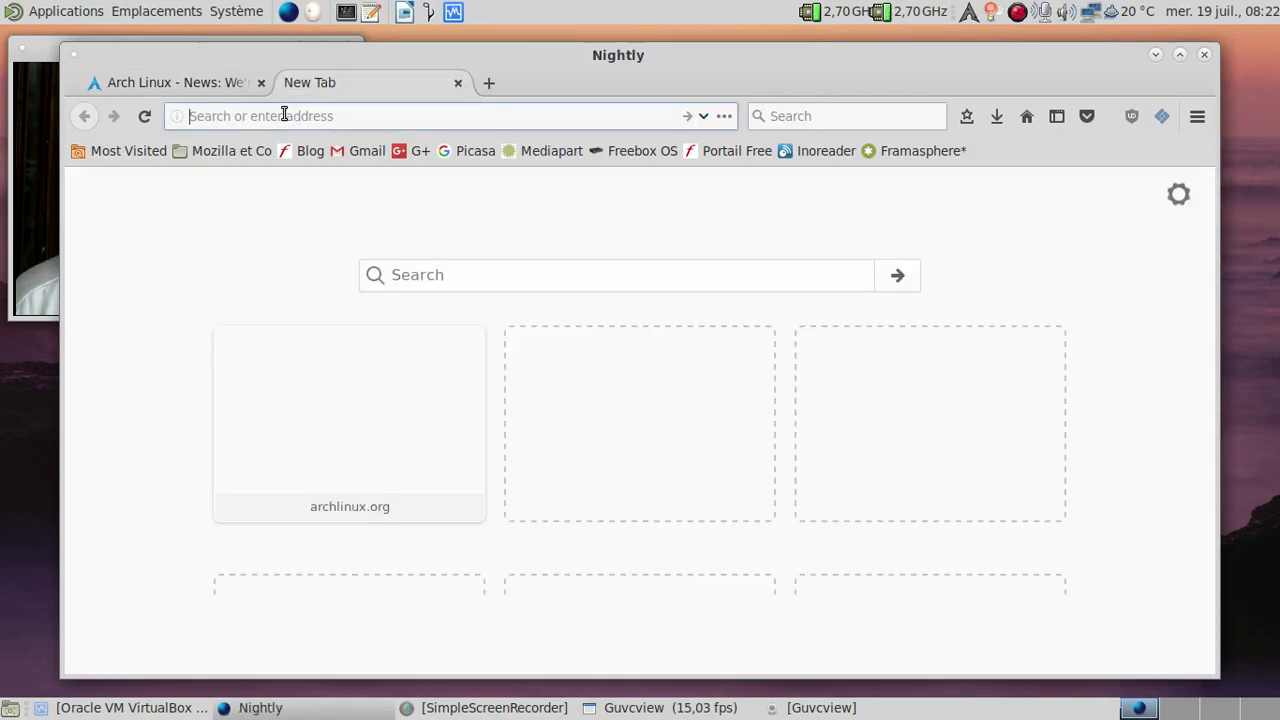
text(tran)
key(Return)
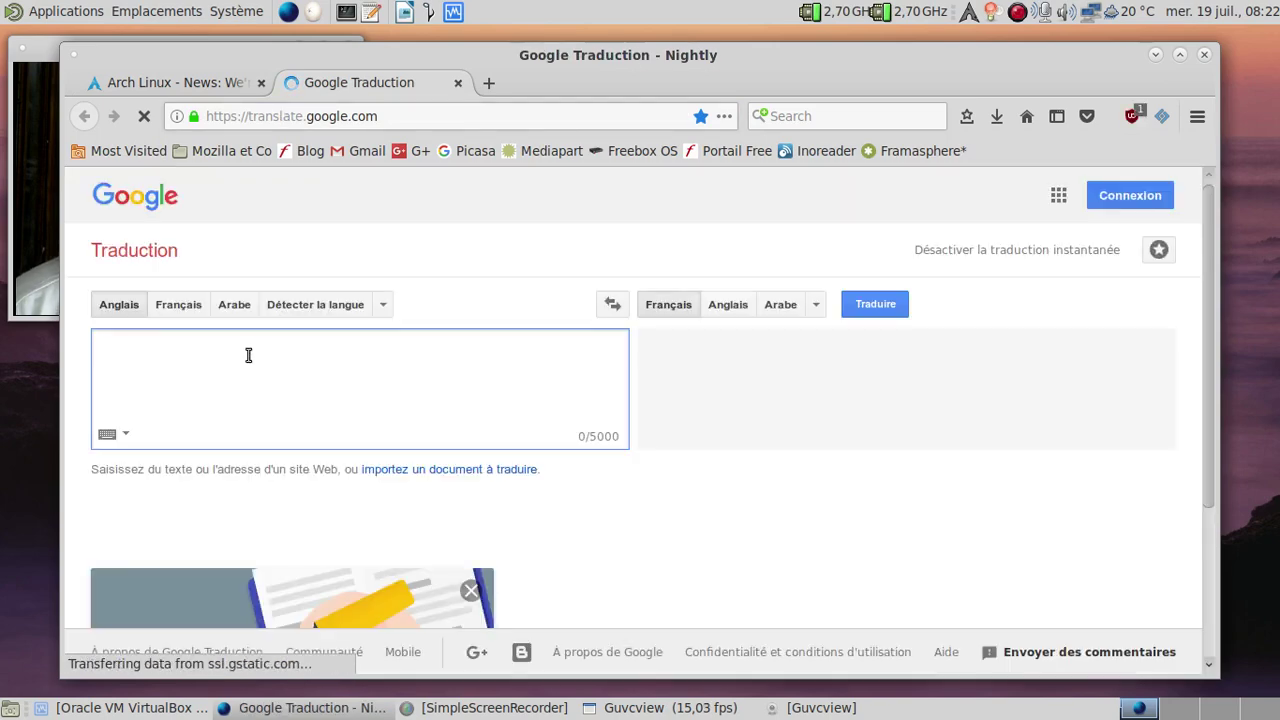
Step: Paste the article into Google Translate, review the French translation, and close the browser
key(ctrl+v)
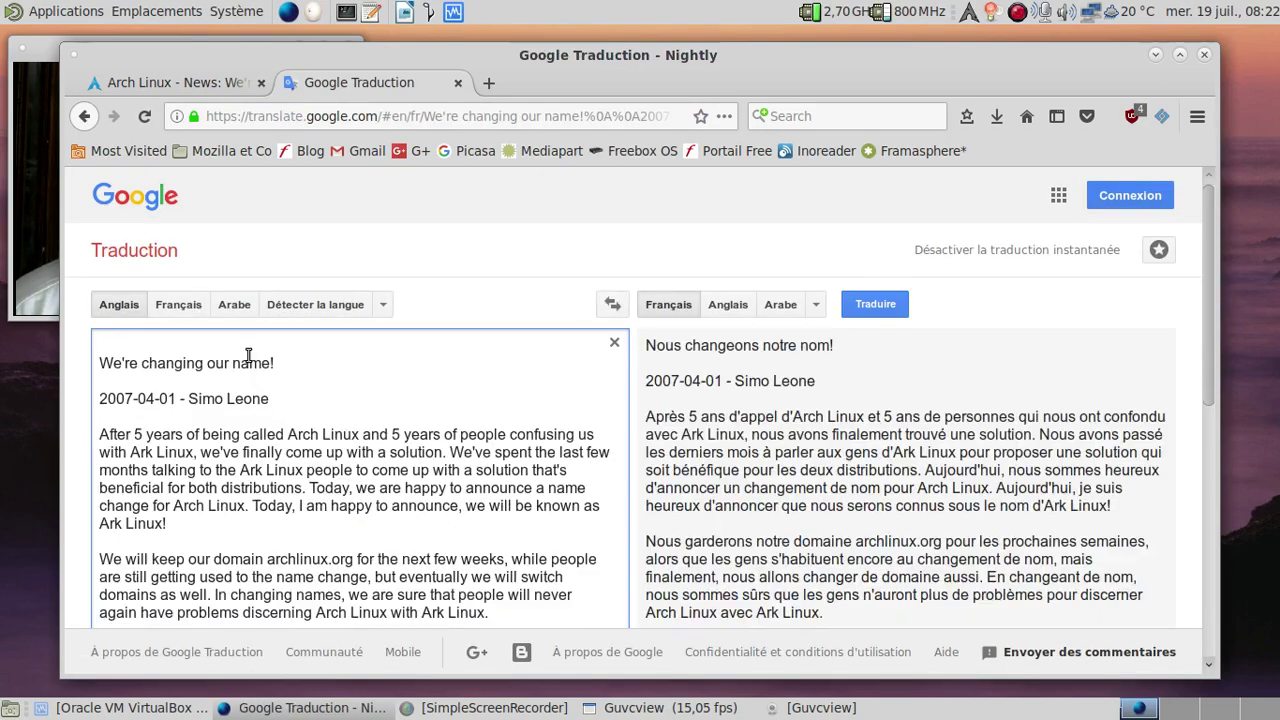
scroll(328, 343, down, 1)
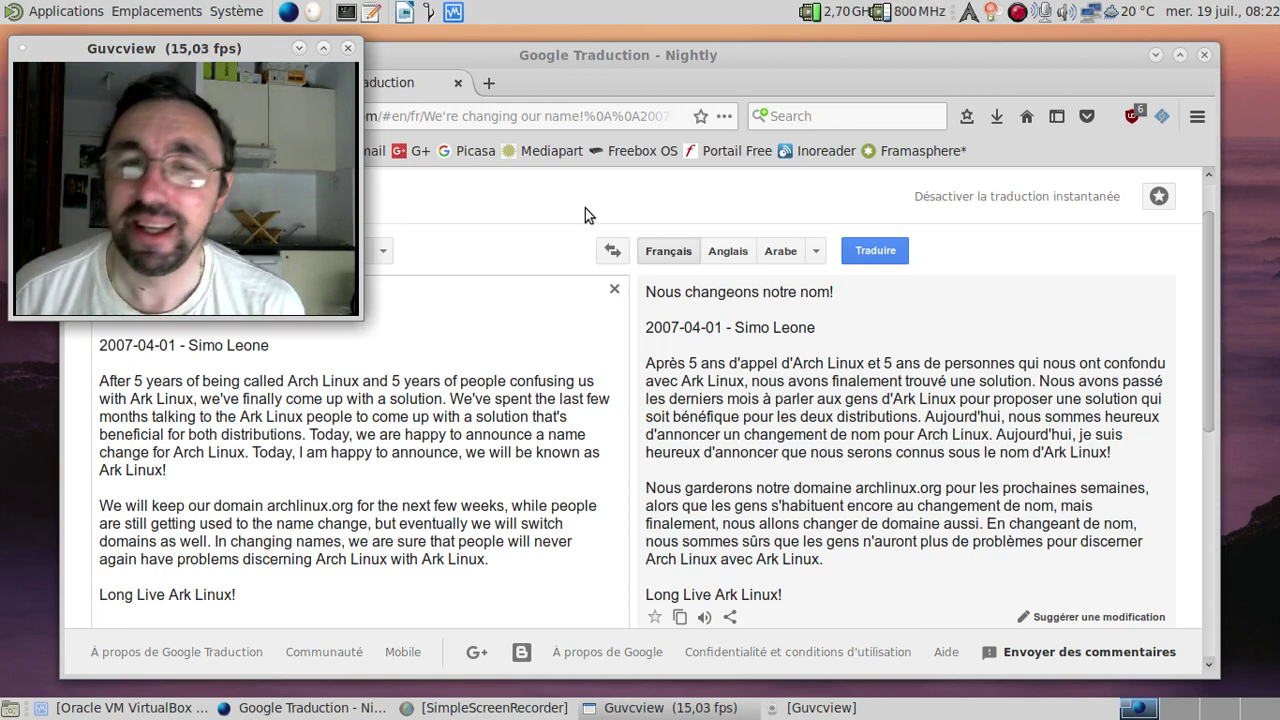
click(1203, 57)
Step: Confirm closing all Firefox tabs and restore the VirtualBox manager showing Ark Linux 2008.1
click(830, 409)
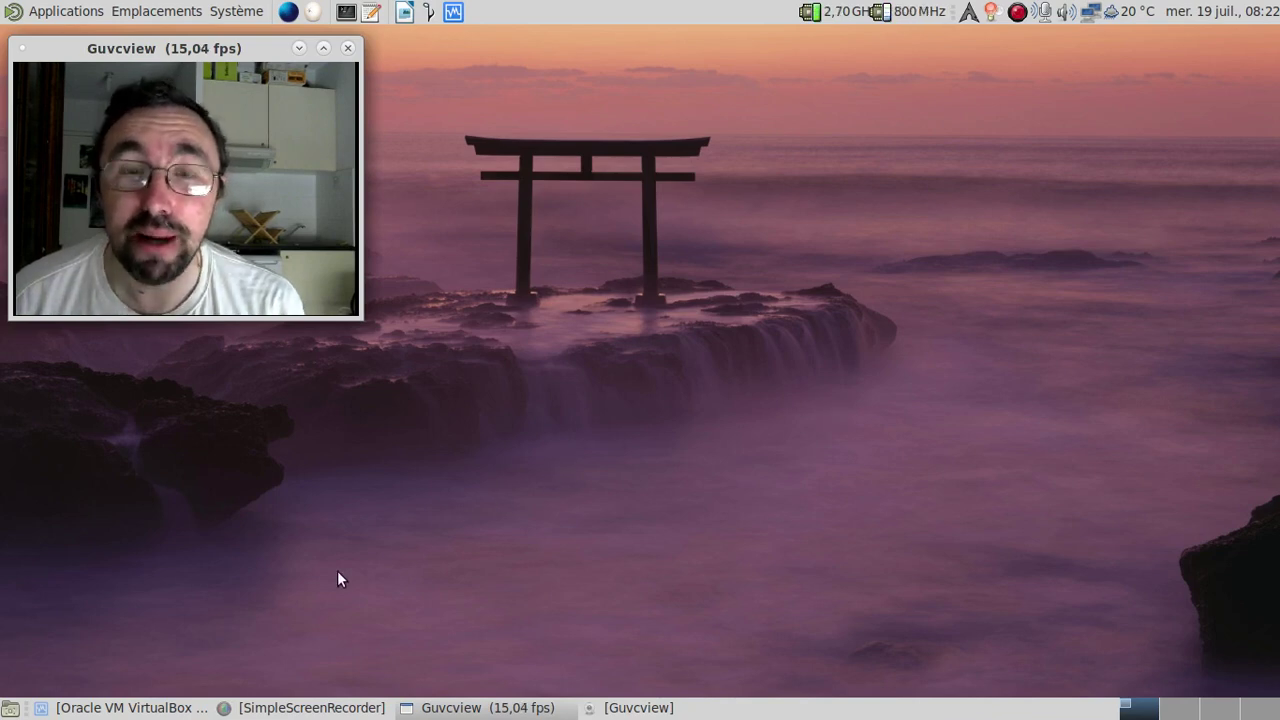
click(130, 707)
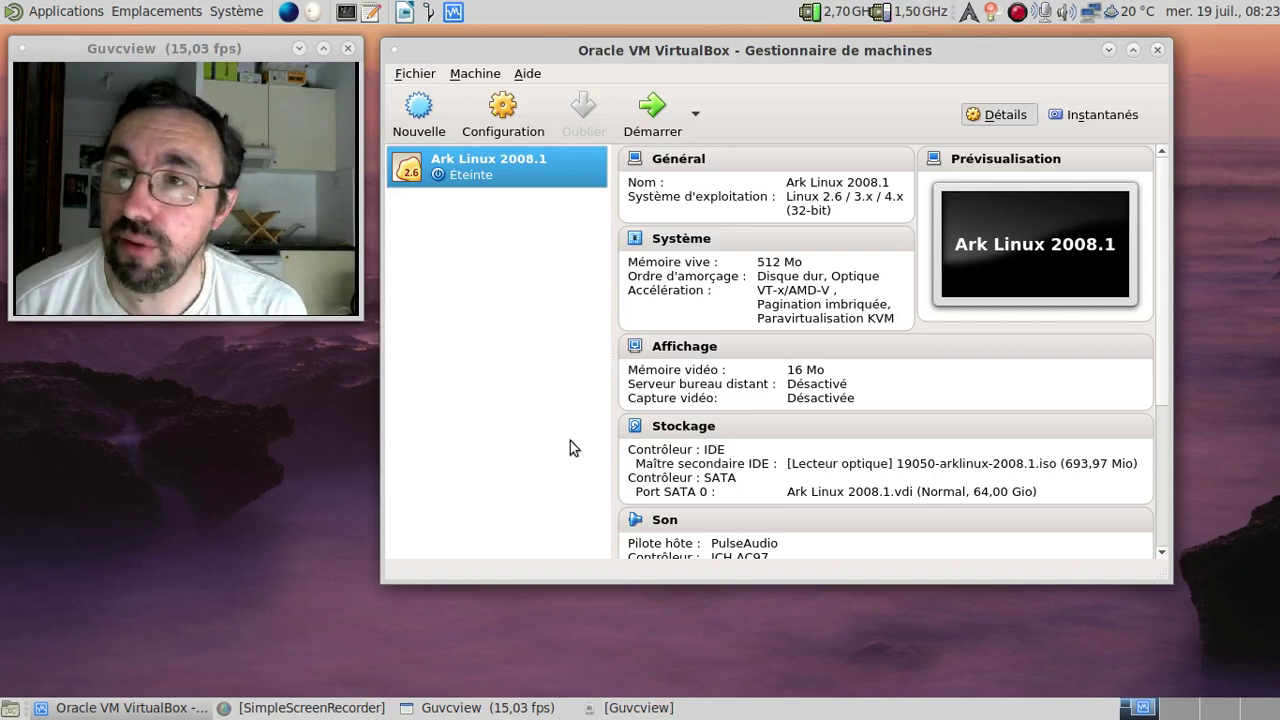
Step: Toggle the USB controller in Ark Linux 2008.1's settings and start the machine
scroll(690, 400, down, 4)
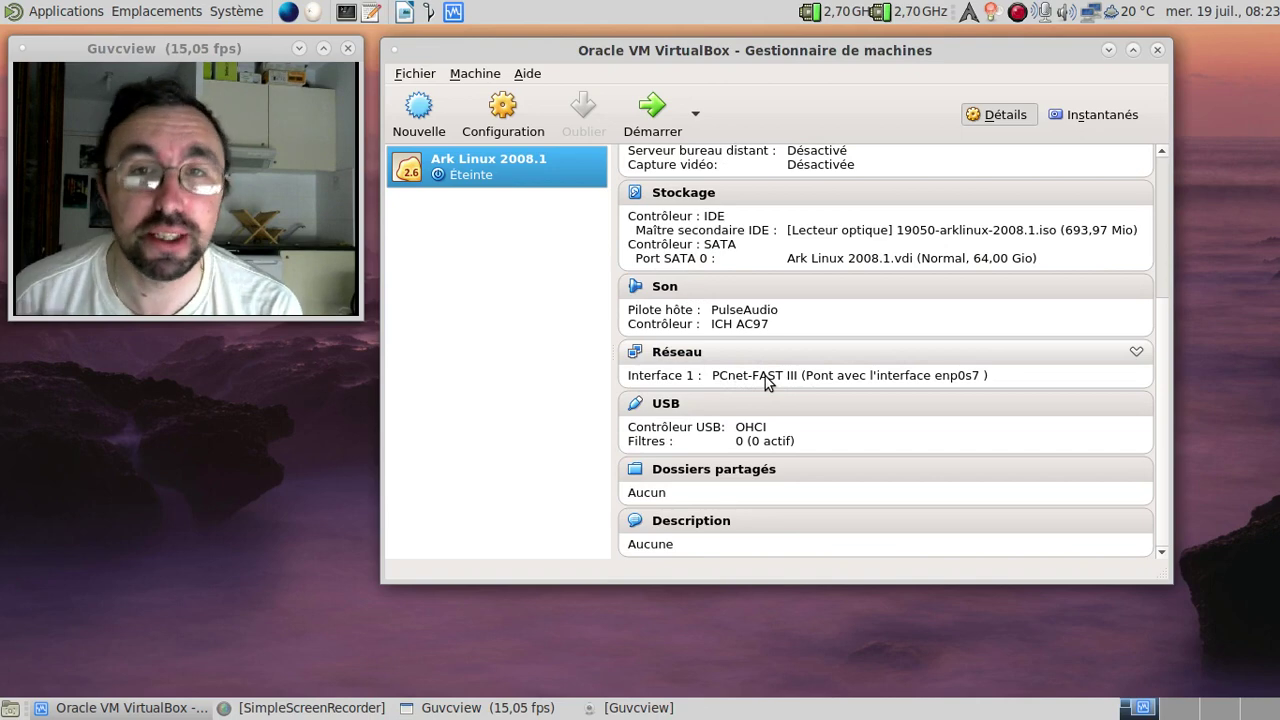
click(666, 406)
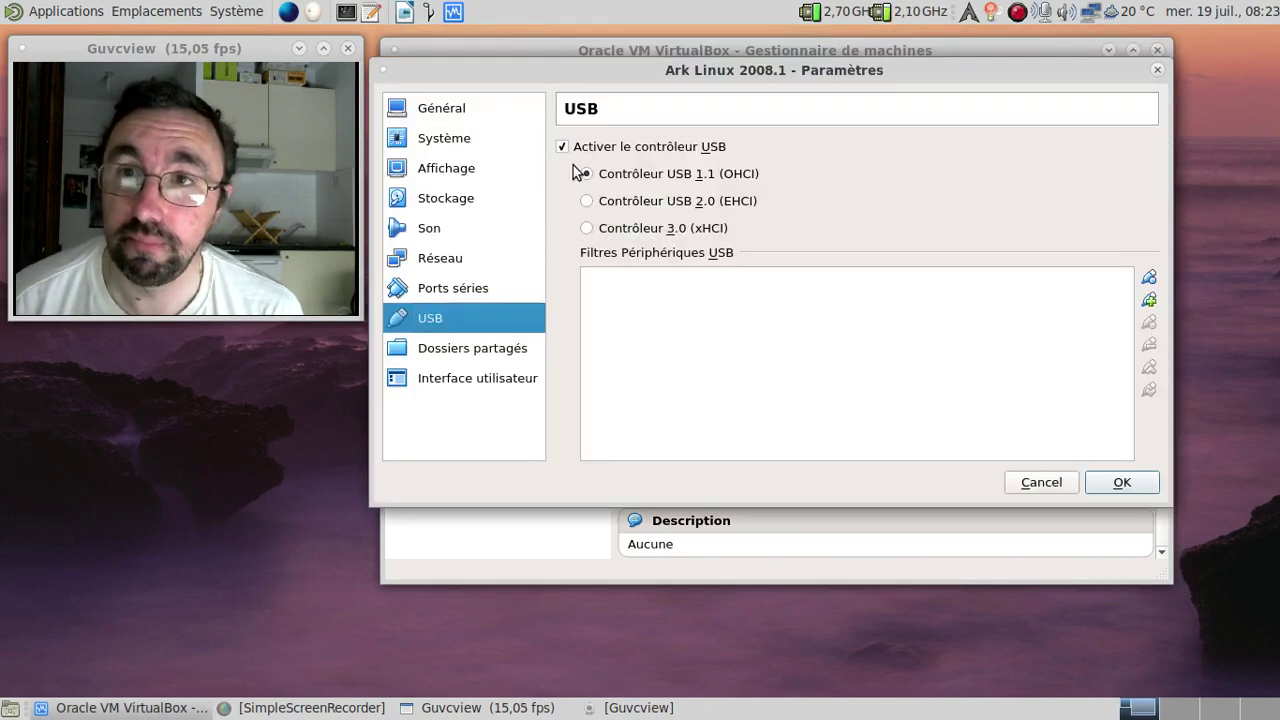
click(563, 147)
click(1108, 483)
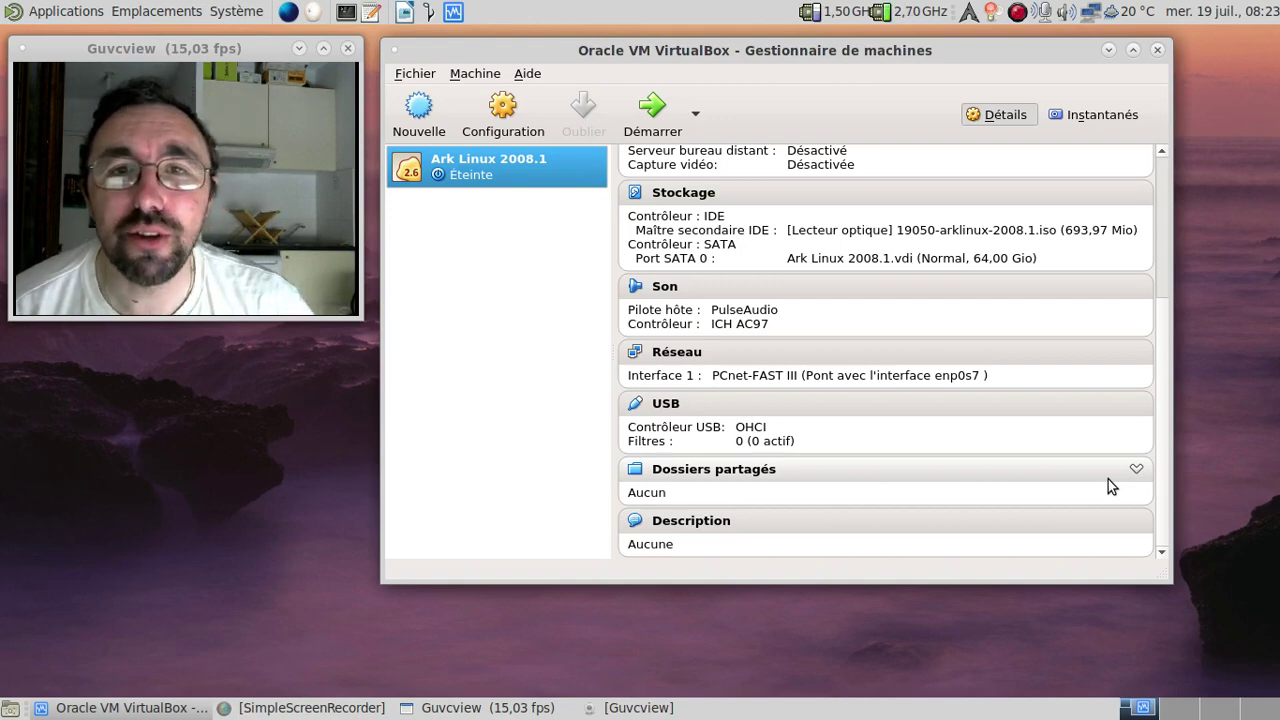
click(668, 137)
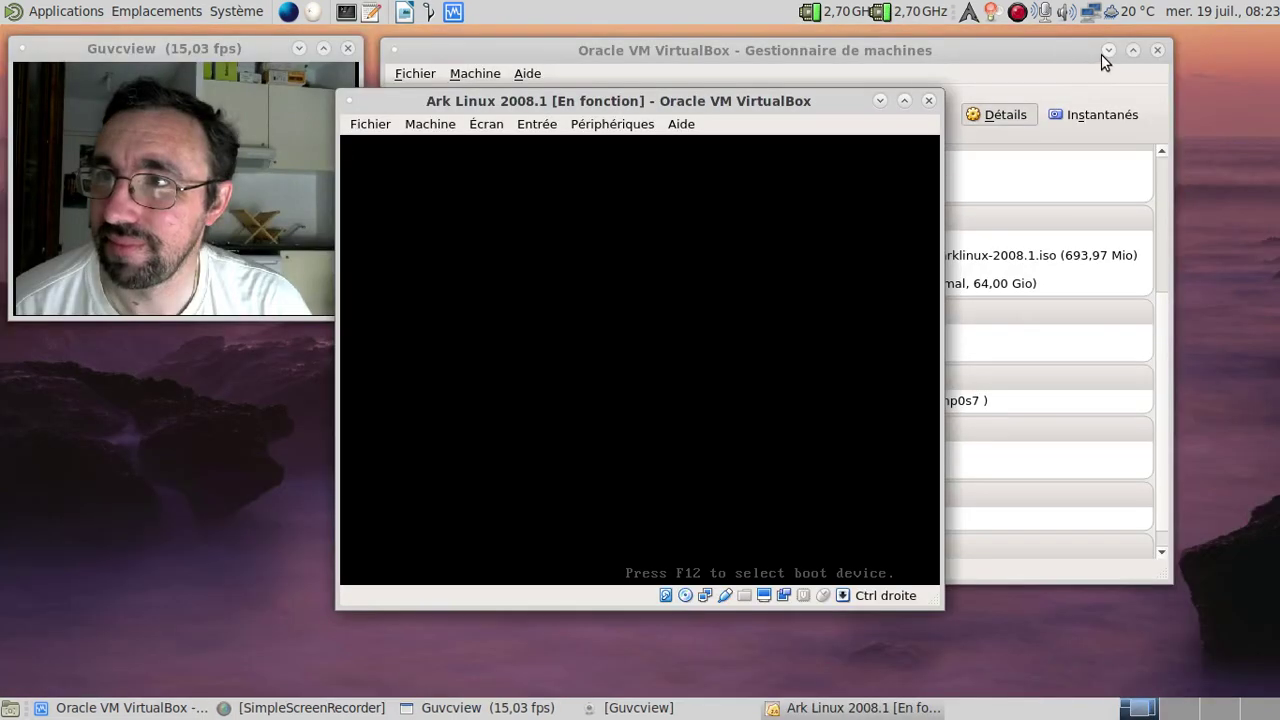
Step: Boot Ark Linux with the 'nousb vga16' options entered at the boot: prompt
click(1104, 52)
drag(706, 100, 756, 55)
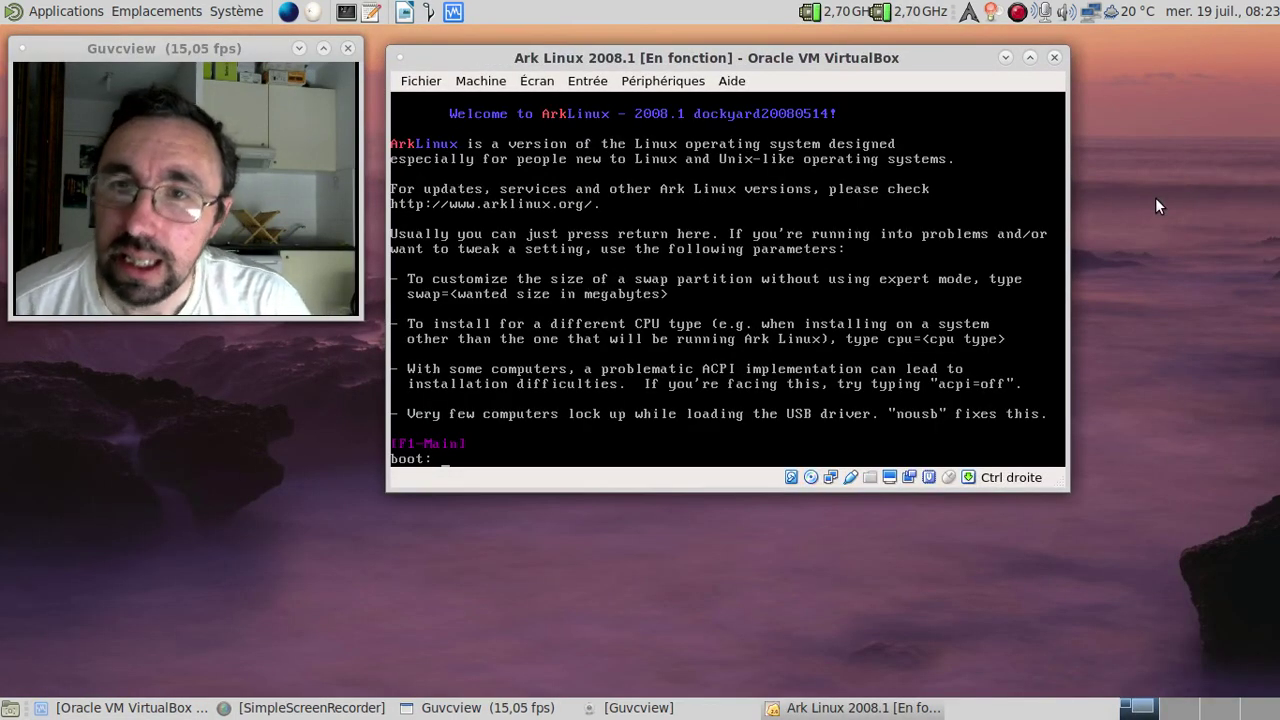
text(nousb)
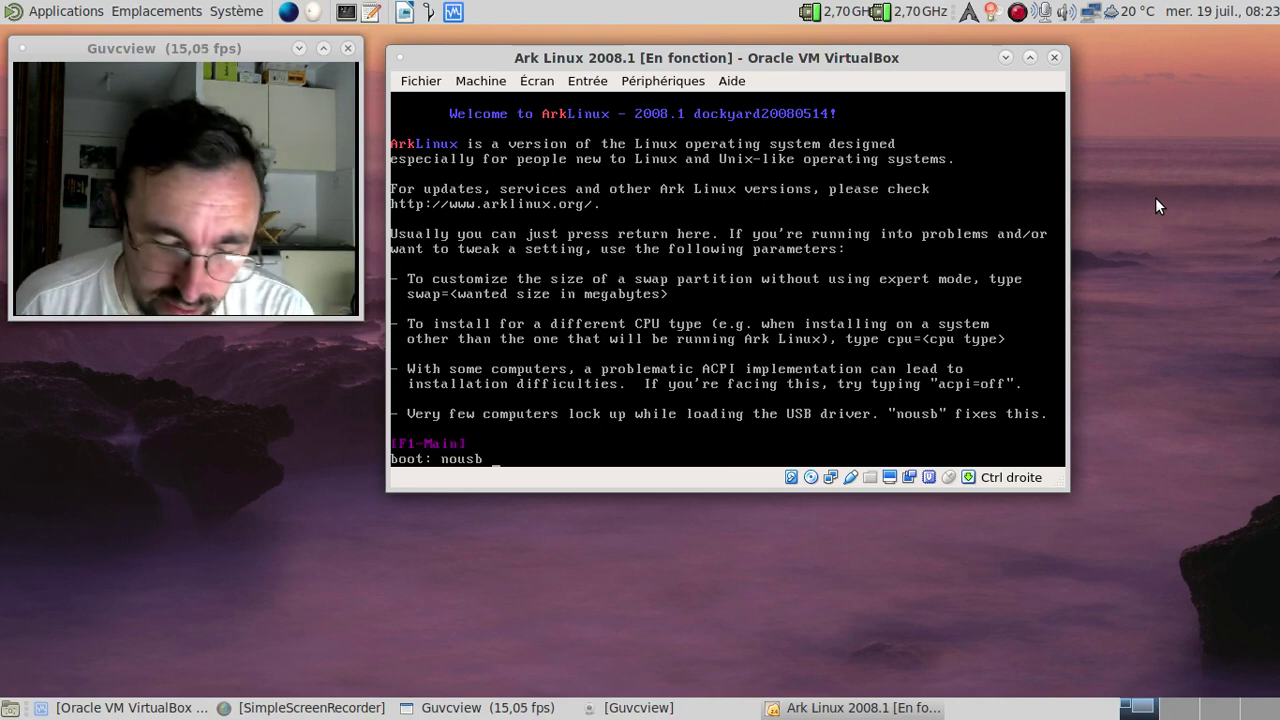
text(gg)
key(BackSpace)
text(a!^)
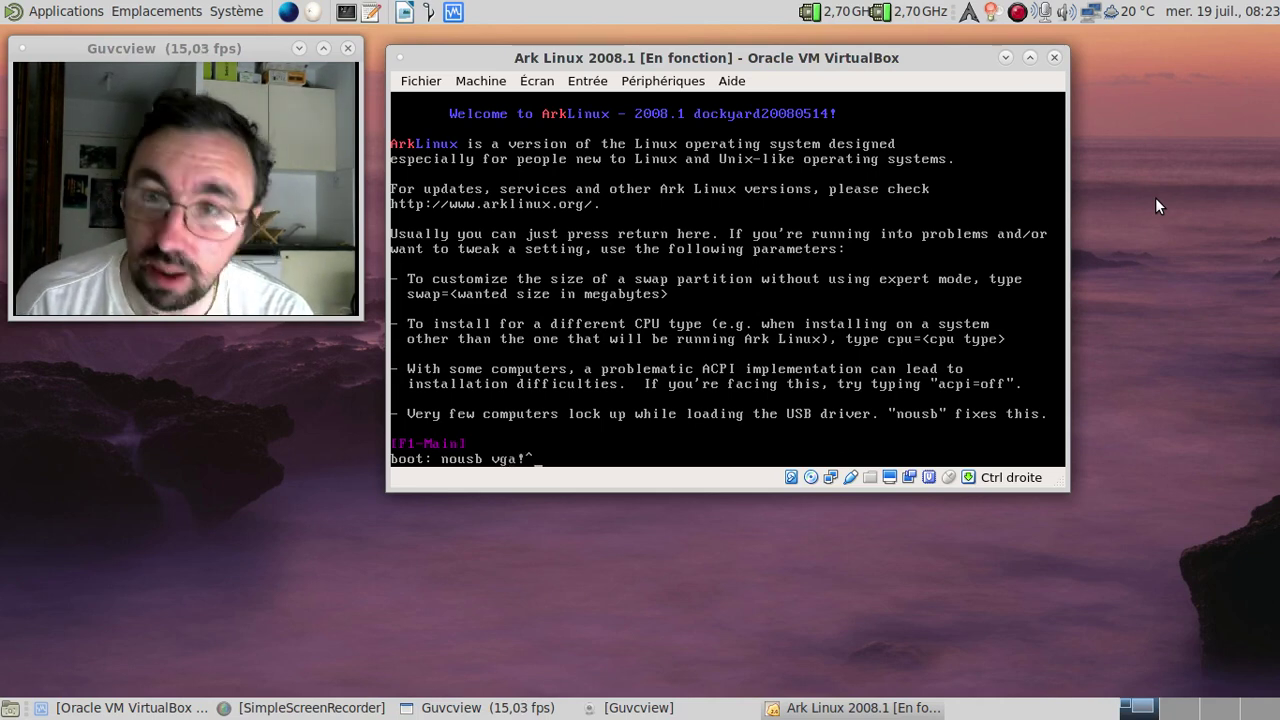
key(BackSpace)
key(BackSpace)
text(16)
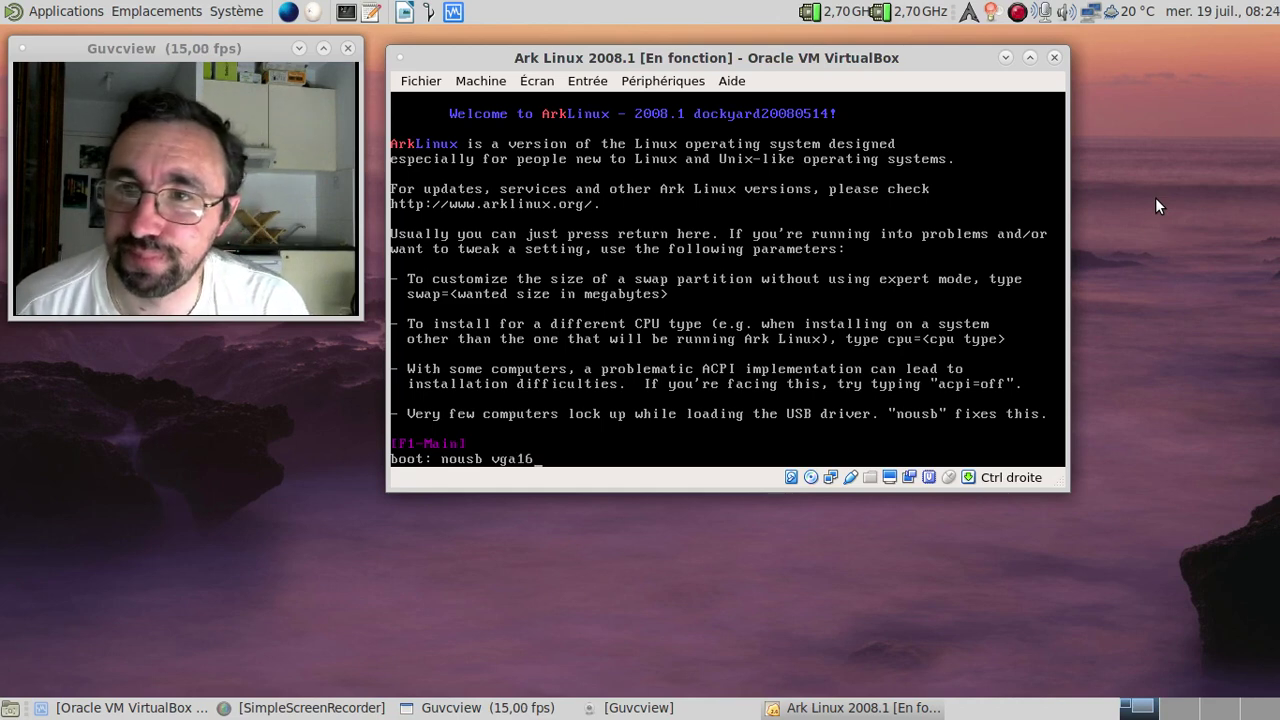
key(Return)
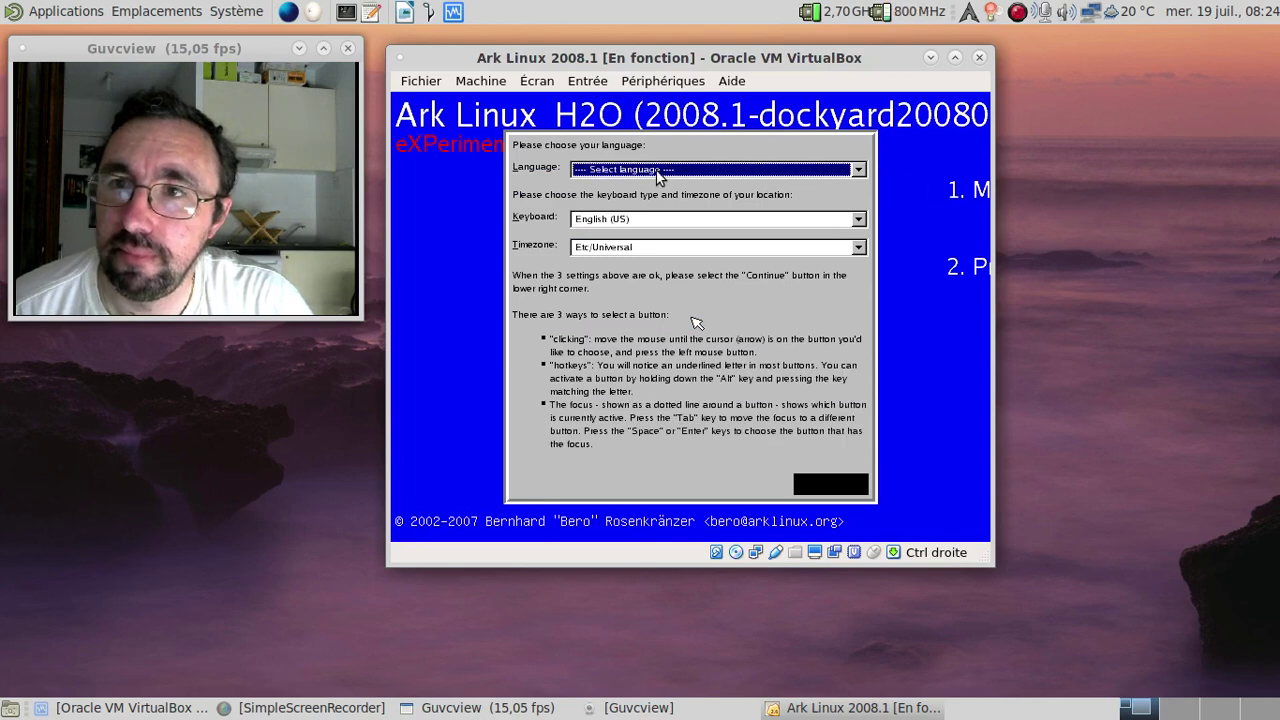
Step: Select Français as the installer language and continue to the installation types
click(688, 170)
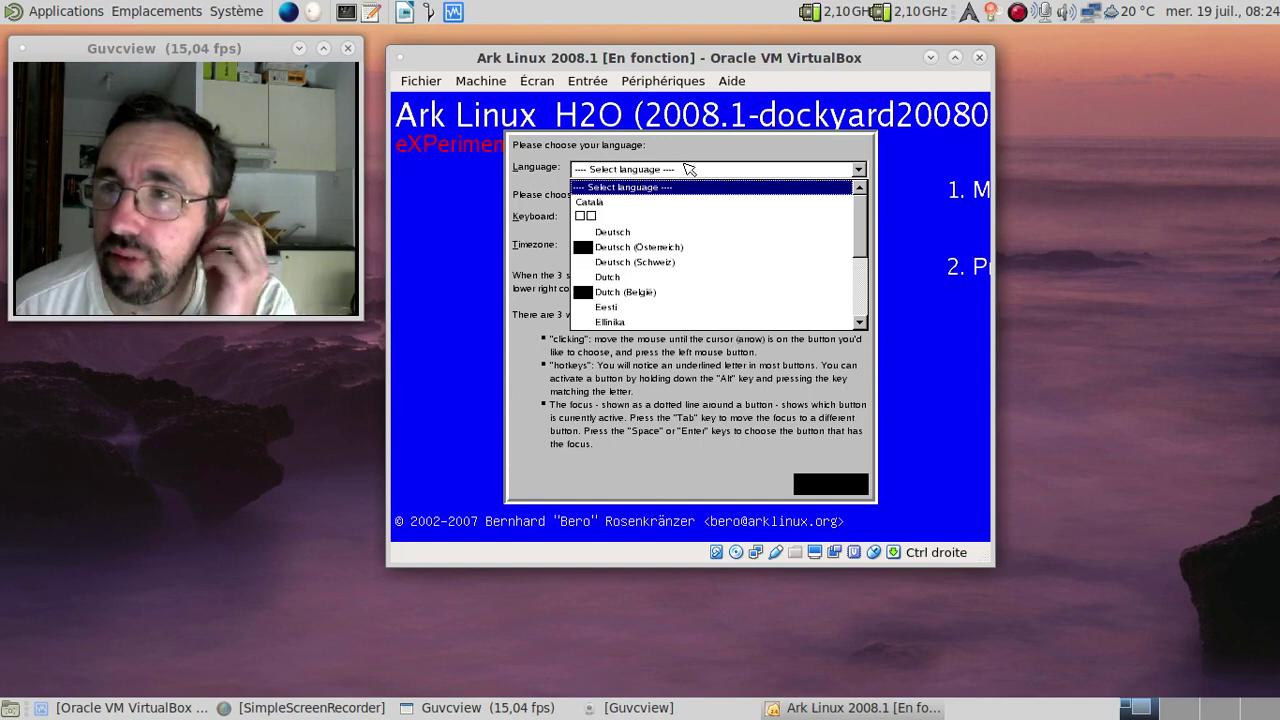
key(Down)
key(Down)
key(Down)
key(Down)
key(Down)
key(Down)
key(Down)
key(Down)
key(Down)
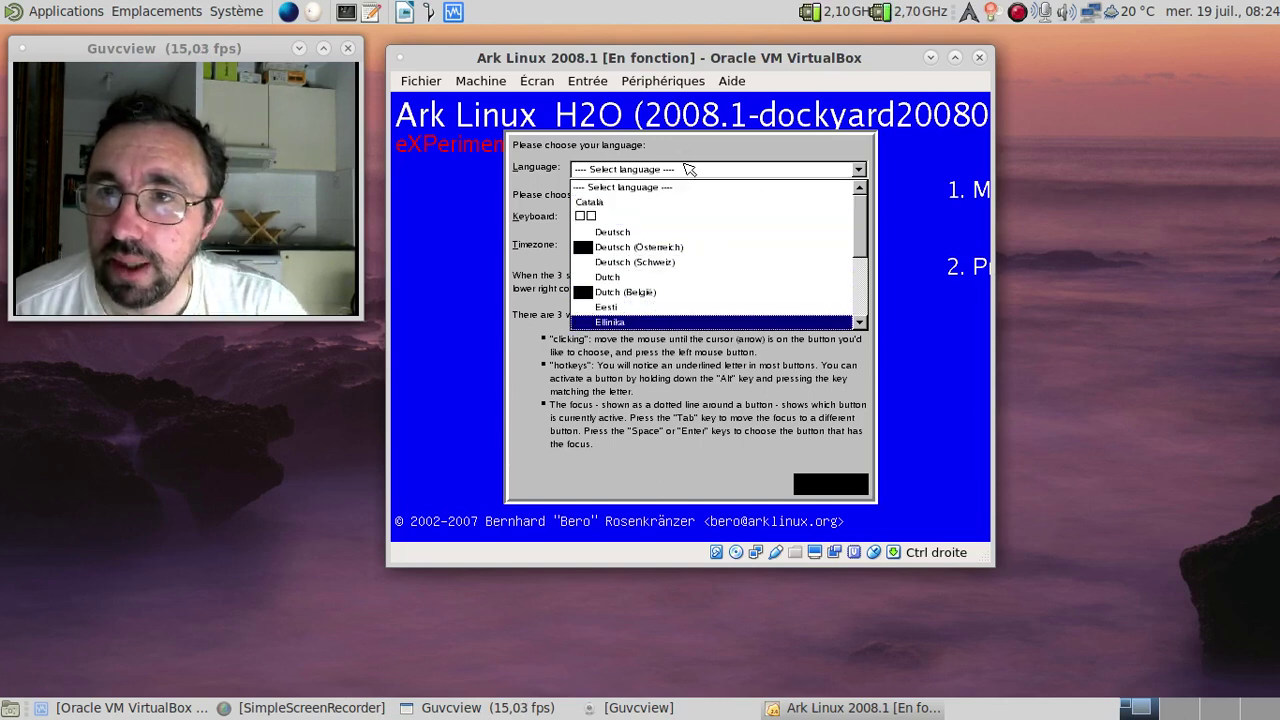
key(Down)
key(Down)
key(Down)
key(Down)
key(Down)
key(Down)
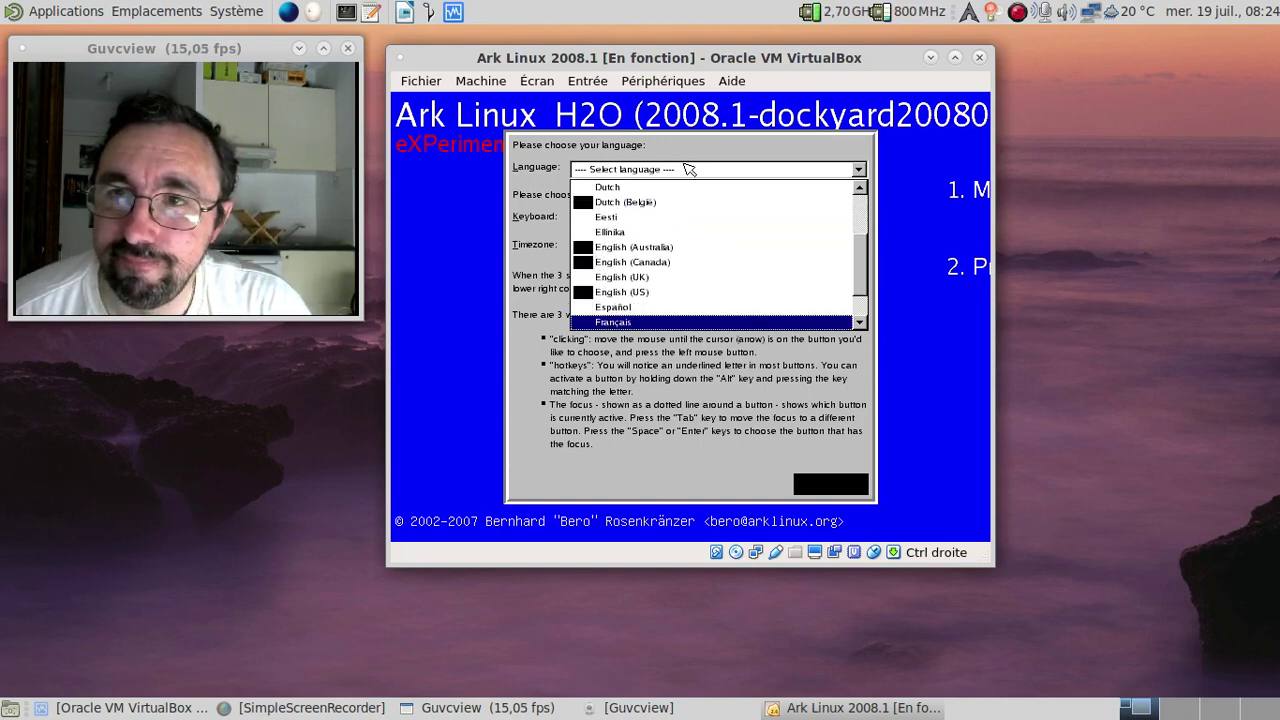
key(Return)
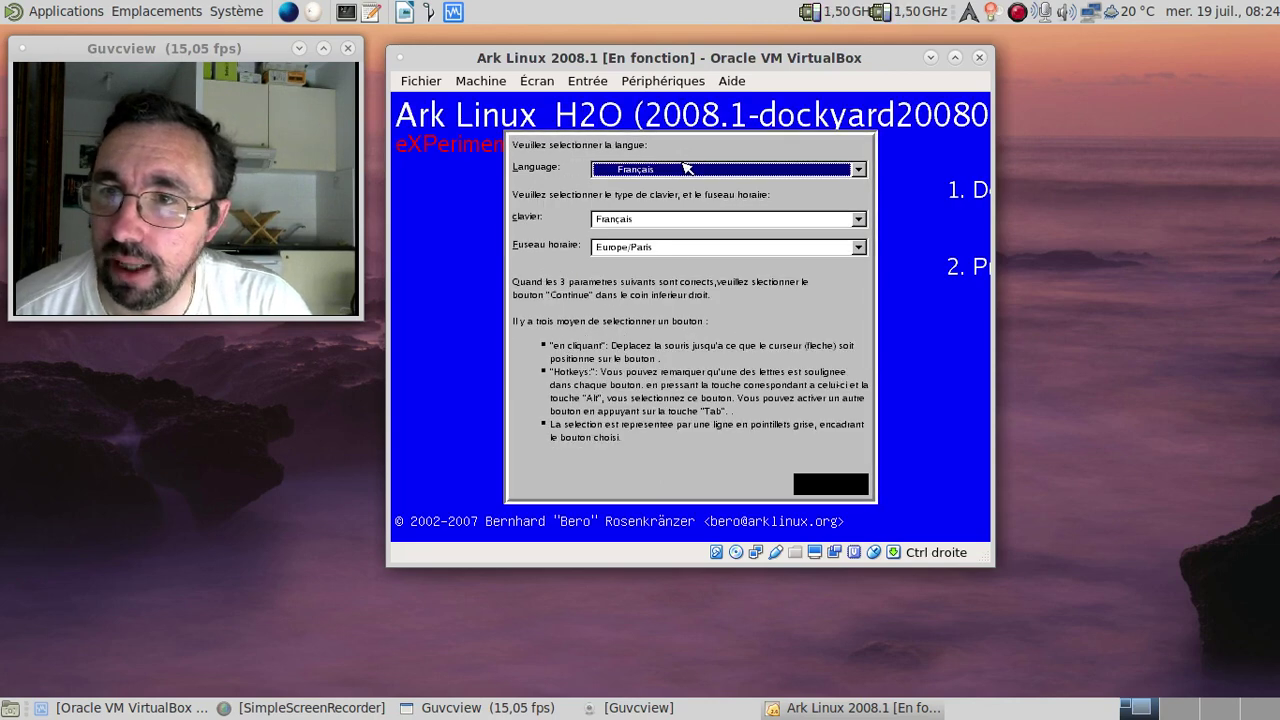
click(840, 490)
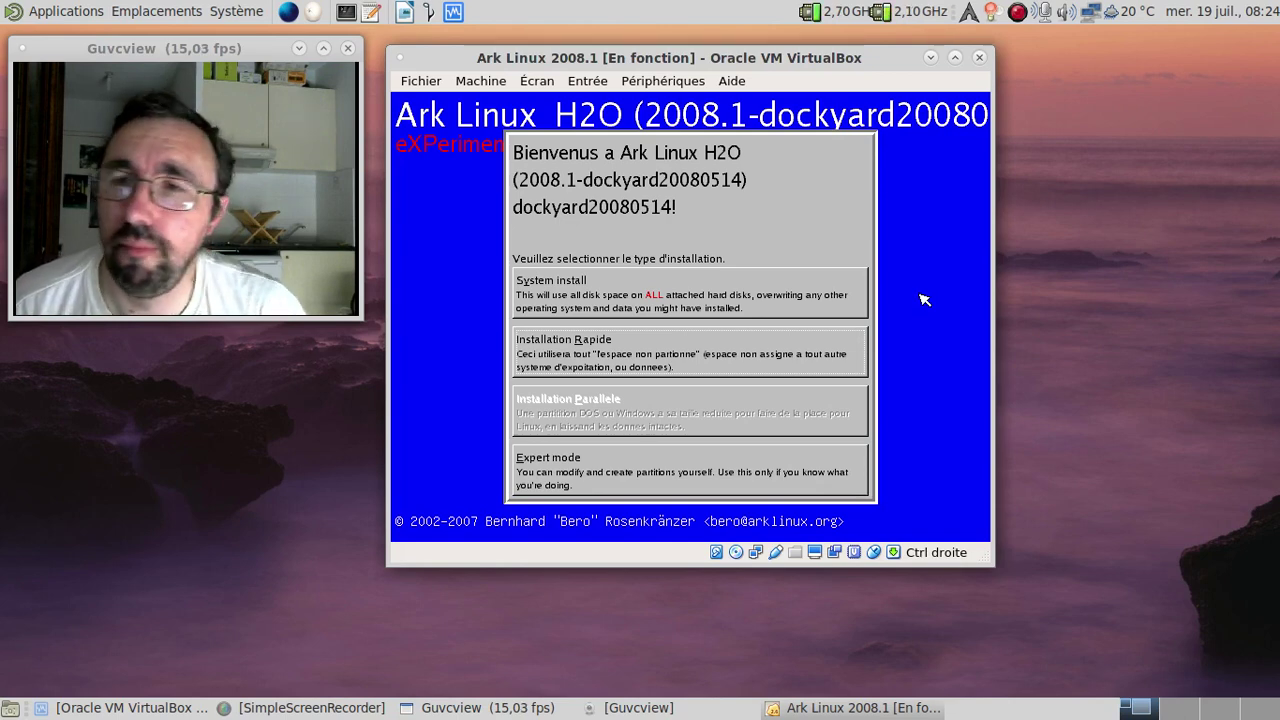
Step: Choose System install so Ark Linux starts creating filesystems and copying applications
click(797, 300)
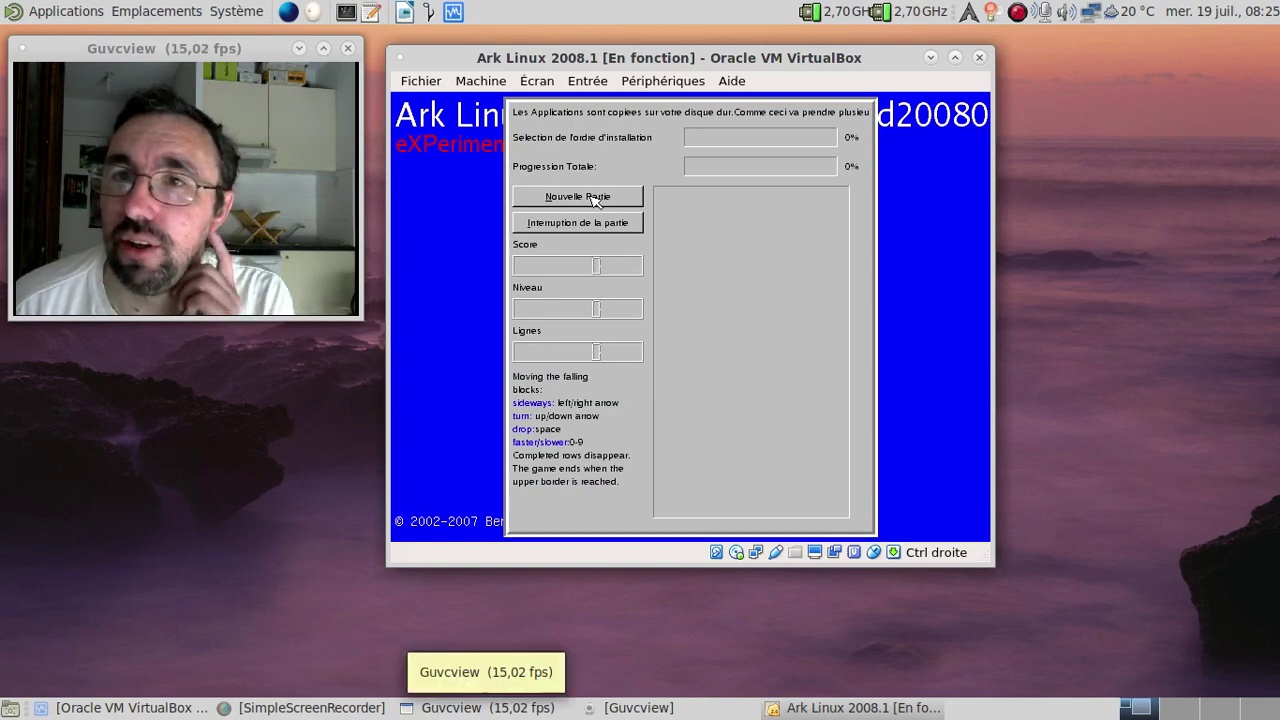
Step: Release the mouse from the VM and start a new falling-blocks game
key(Control_R)
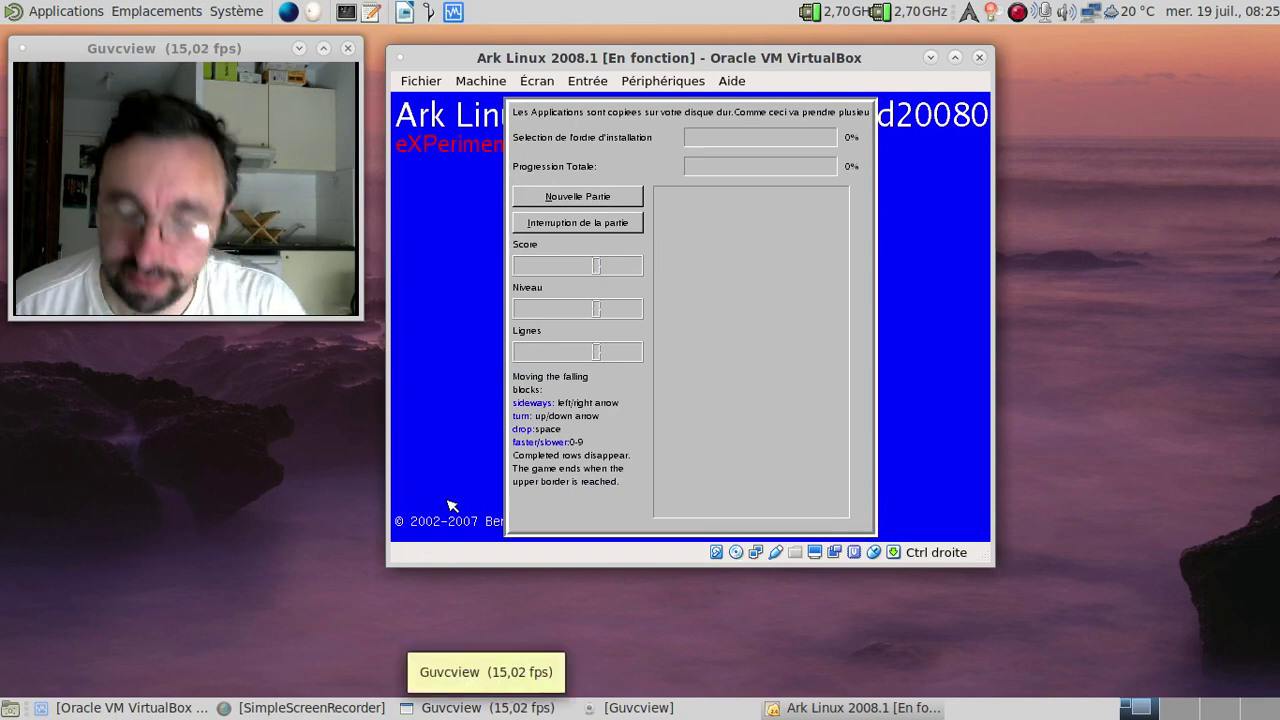
click(813, 418)
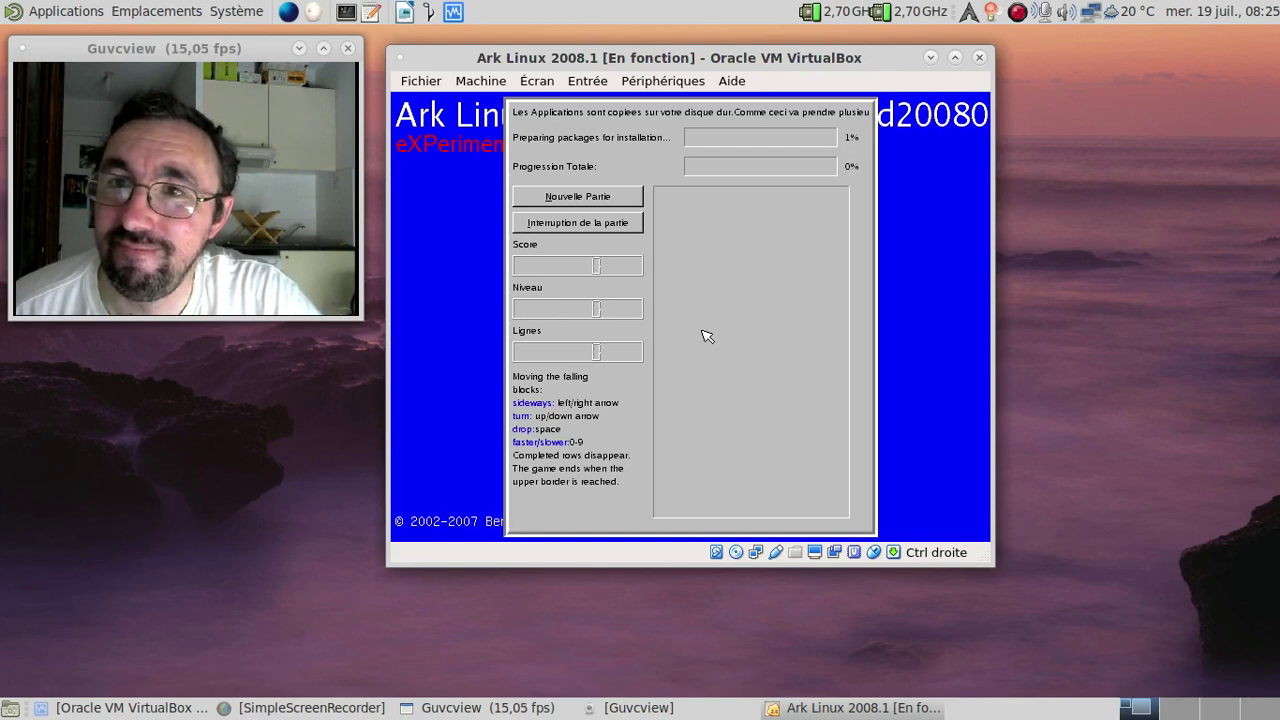
click(592, 199)
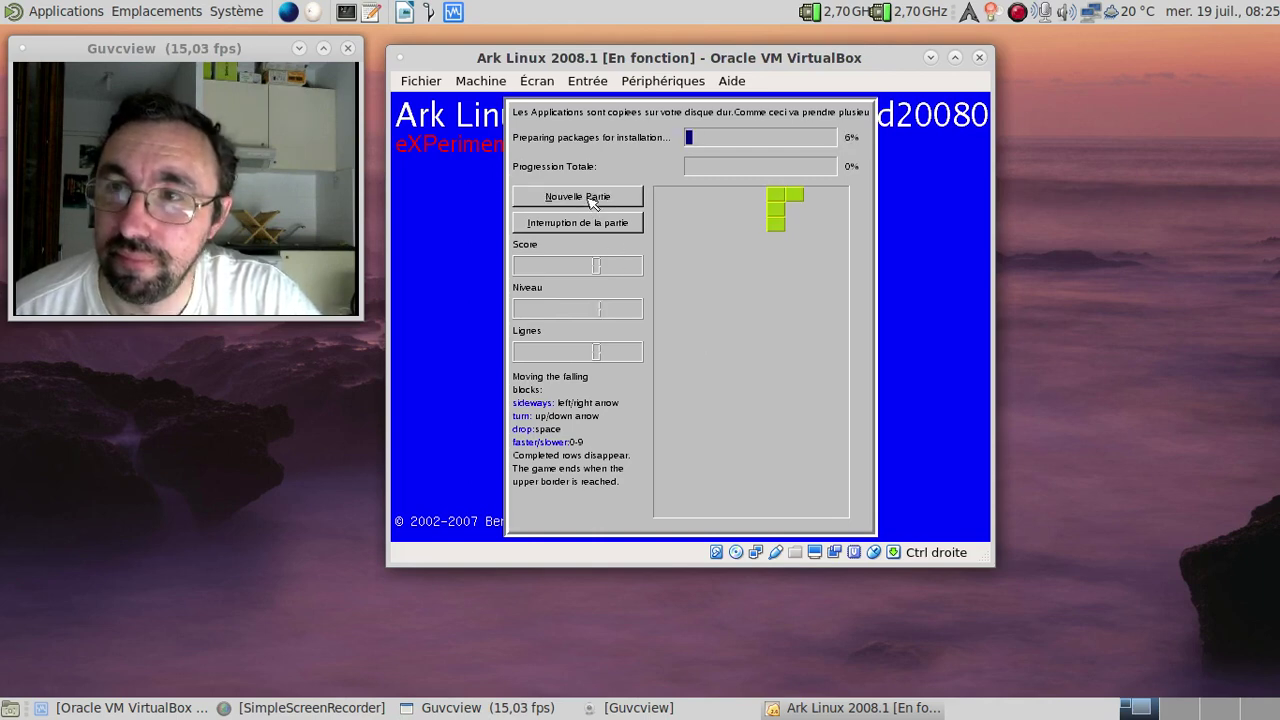
Step: Drop the first green, grey I and T pieces, clearing the bottom row
key(Up)
key(Left)
key(Left)
key(Left)
key(Left)
key(Left)
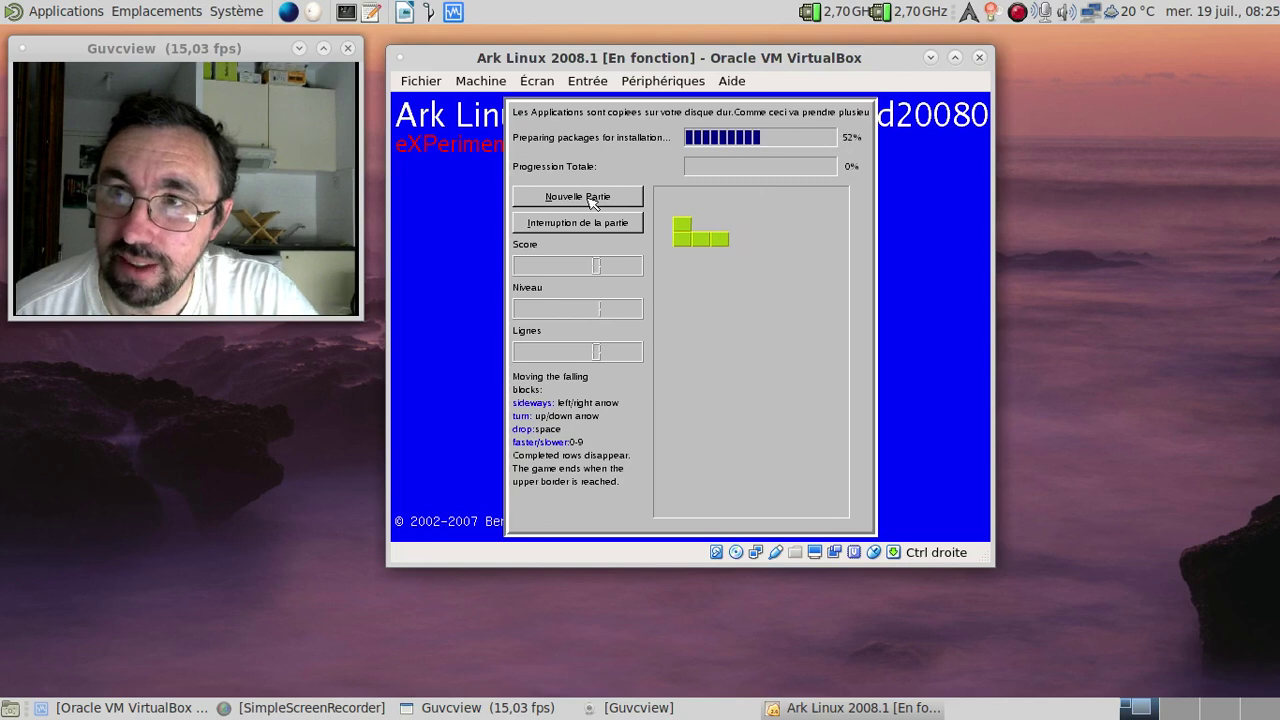
key(Left)
key(space)
key(Up)
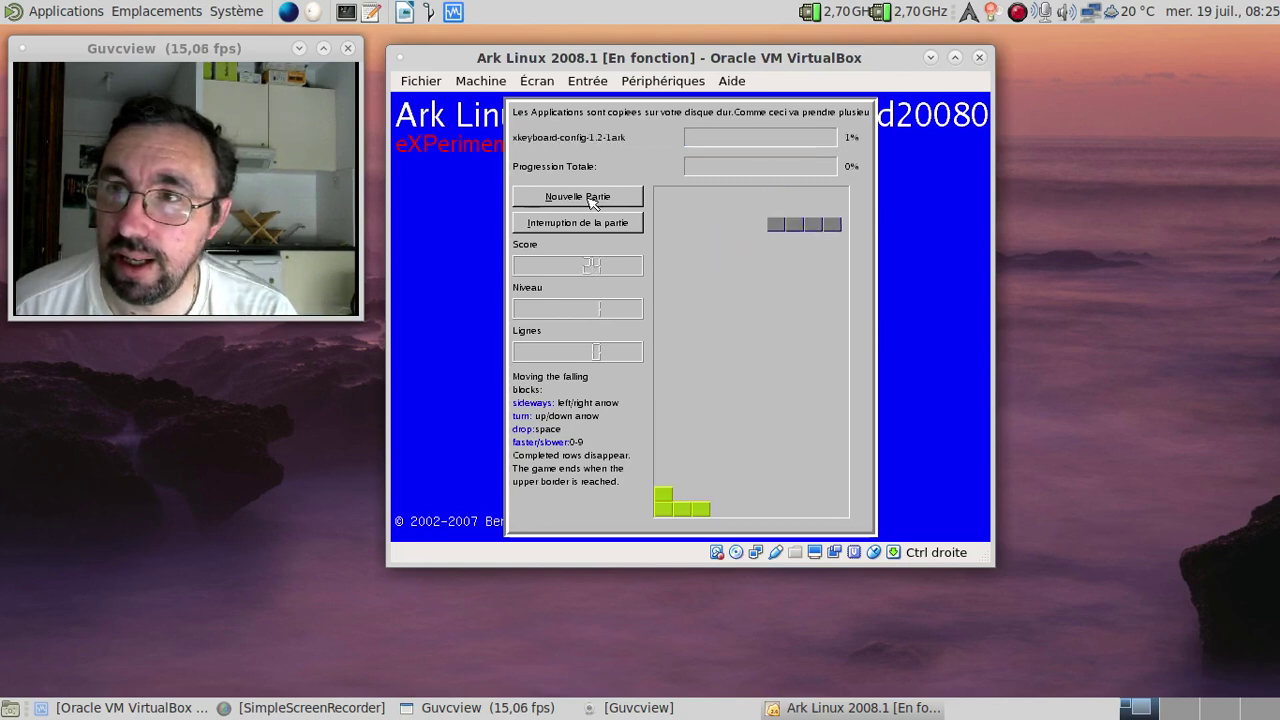
key(Right)
key(space)
key(Up)
key(Up)
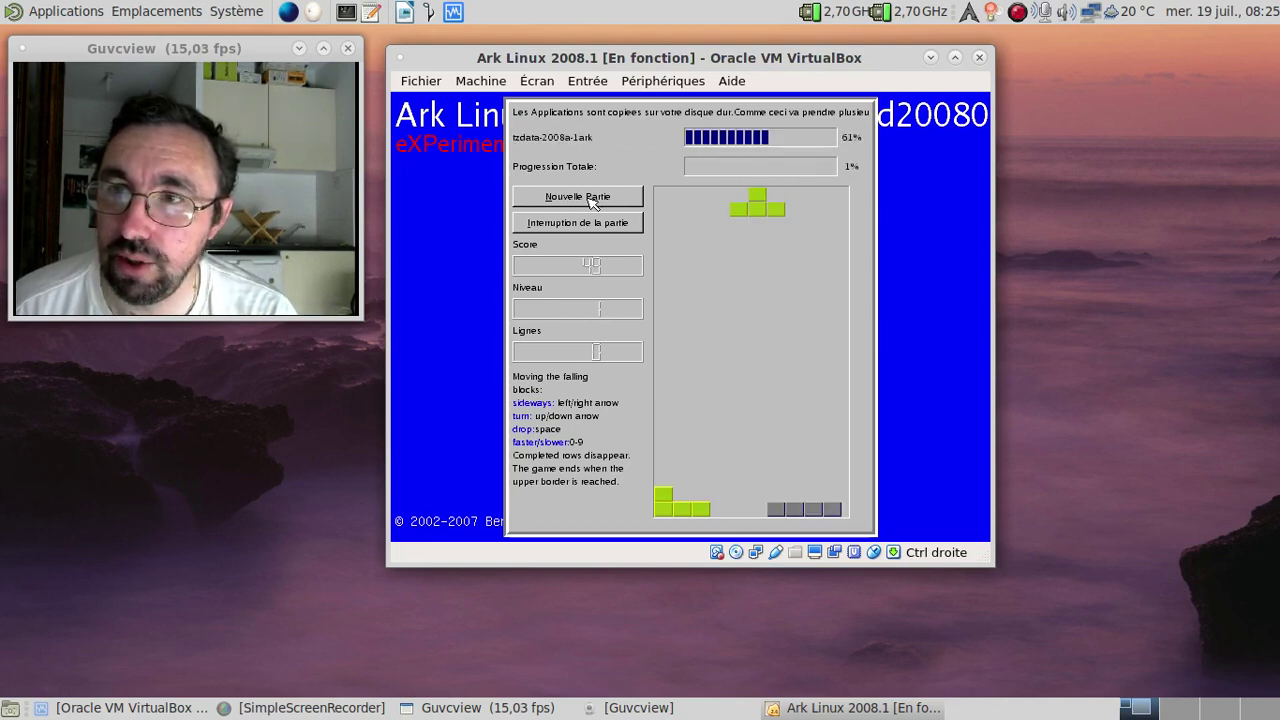
key(Left)
key(Left)
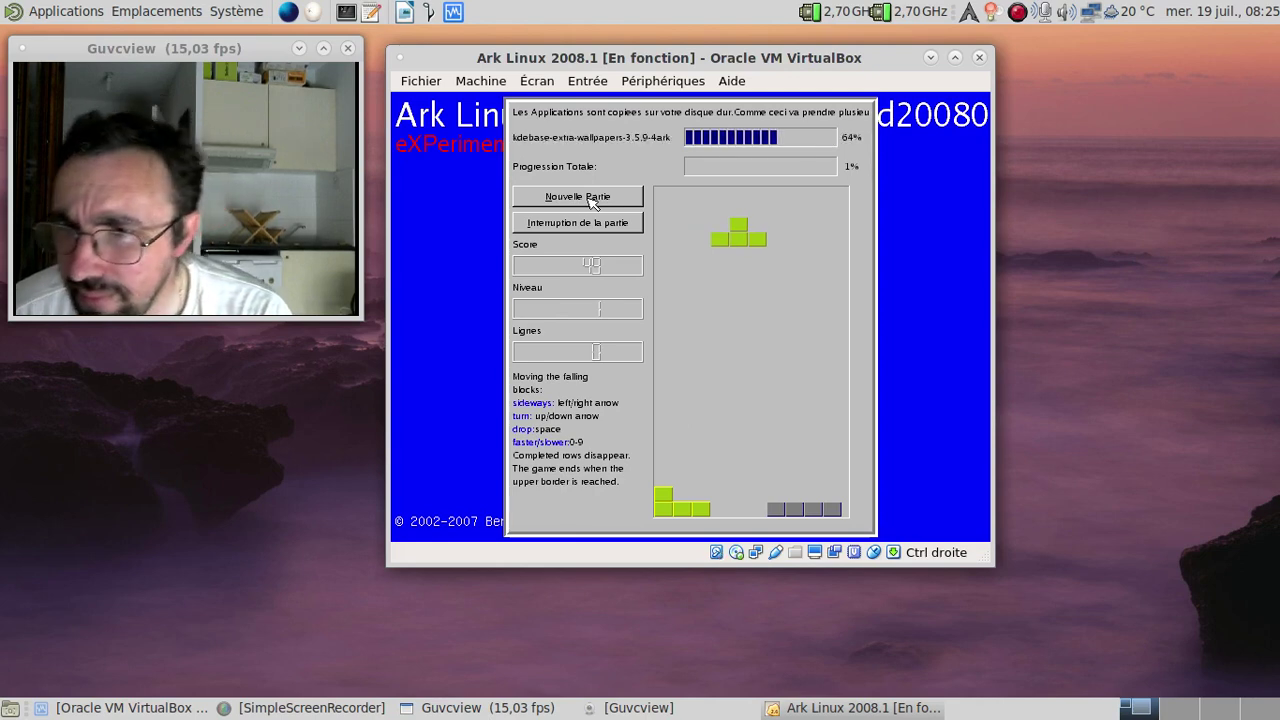
key(Right)
key(space)
key(Up)
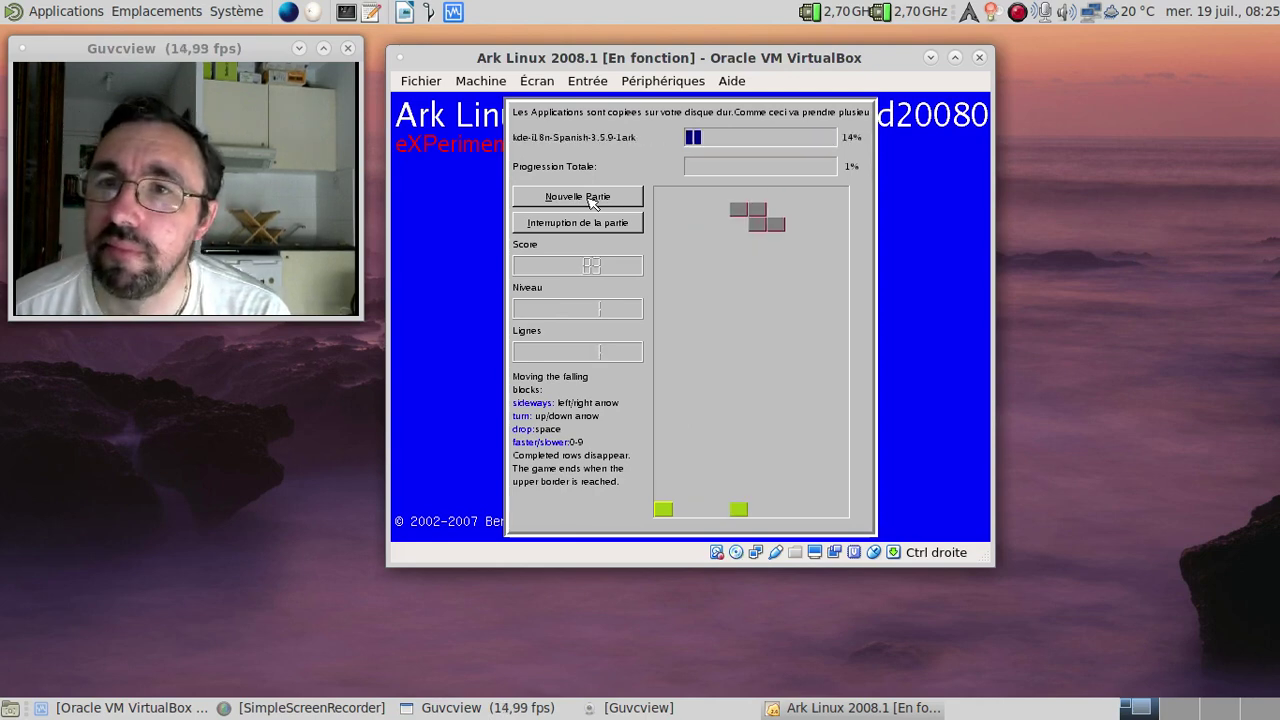
key(Left)
key(Left)
key(Left)
key(Left)
key(space)
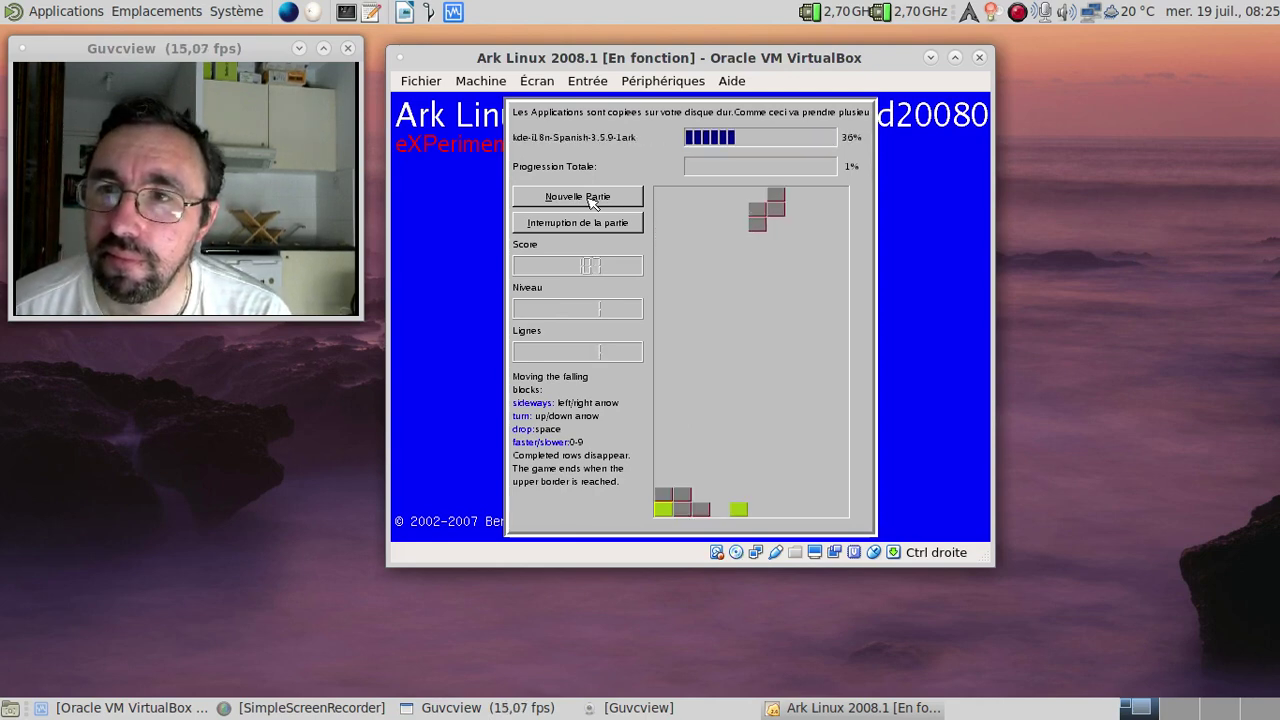
key(Left)
key(Left)
key(space)
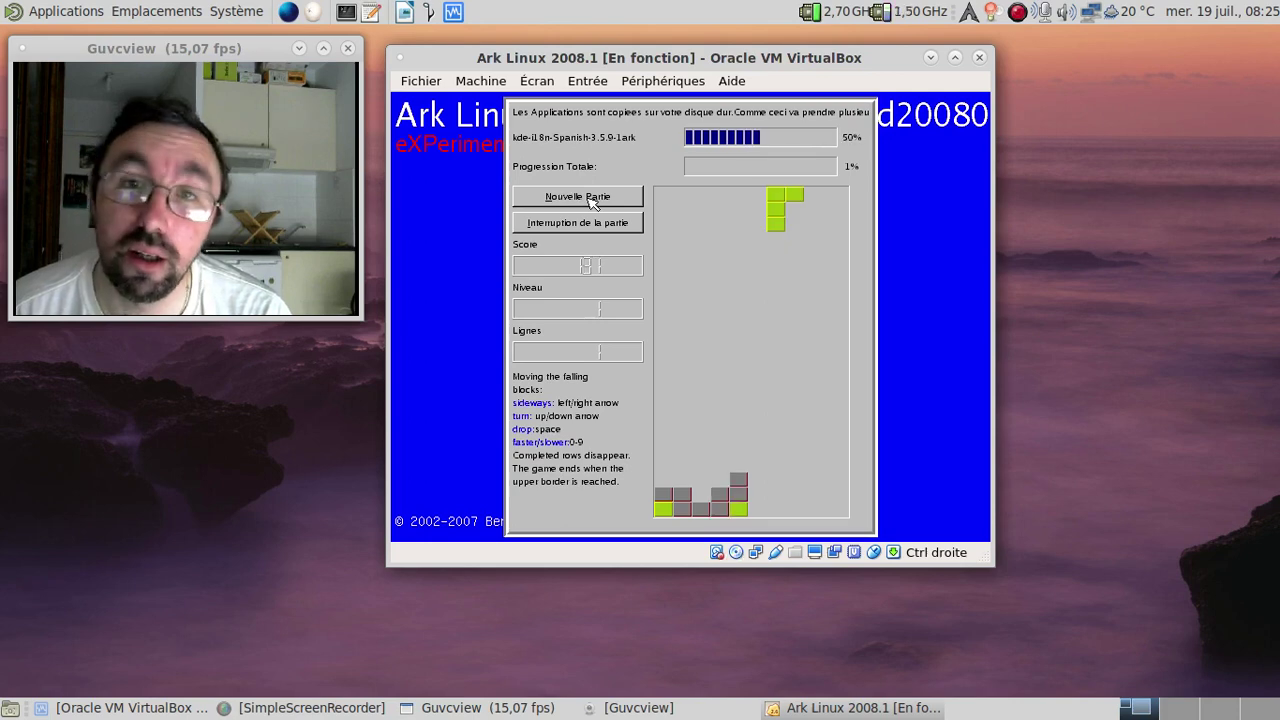
Step: Keep rotating and dropping pieces along the left and right walls of the stack
key(Up)
key(space)
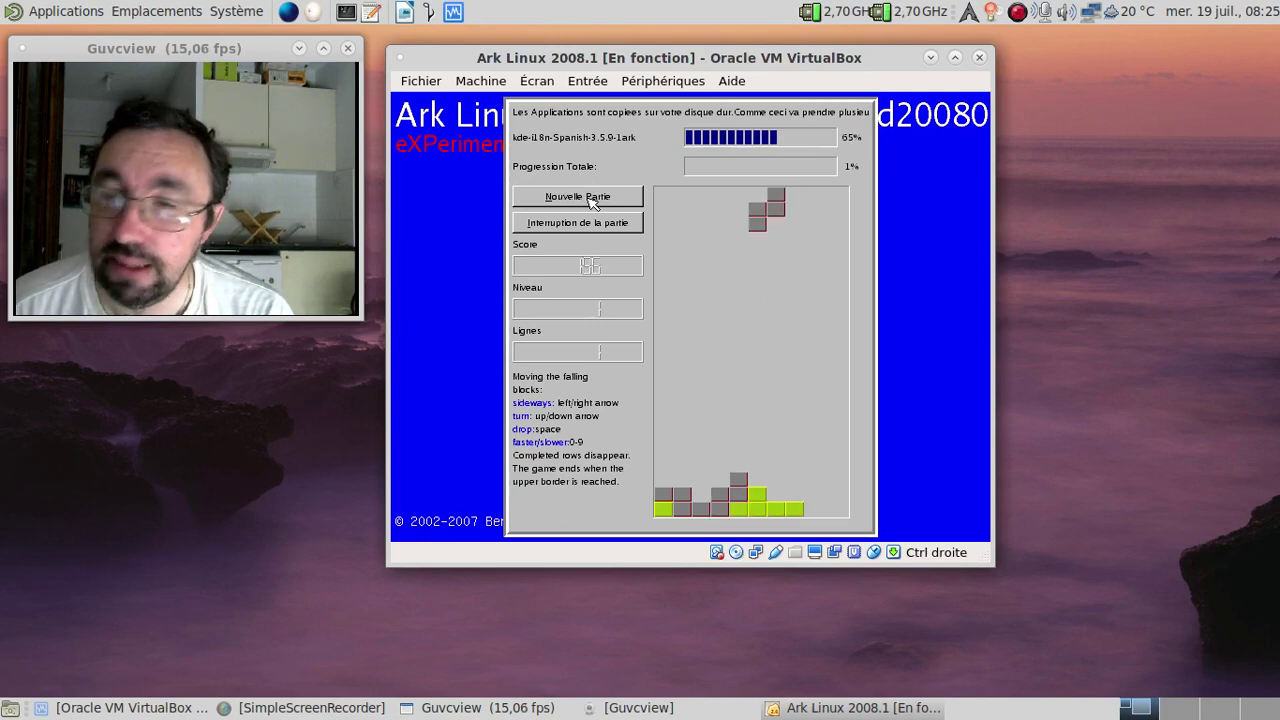
key(Up)
key(Right)
key(Right)
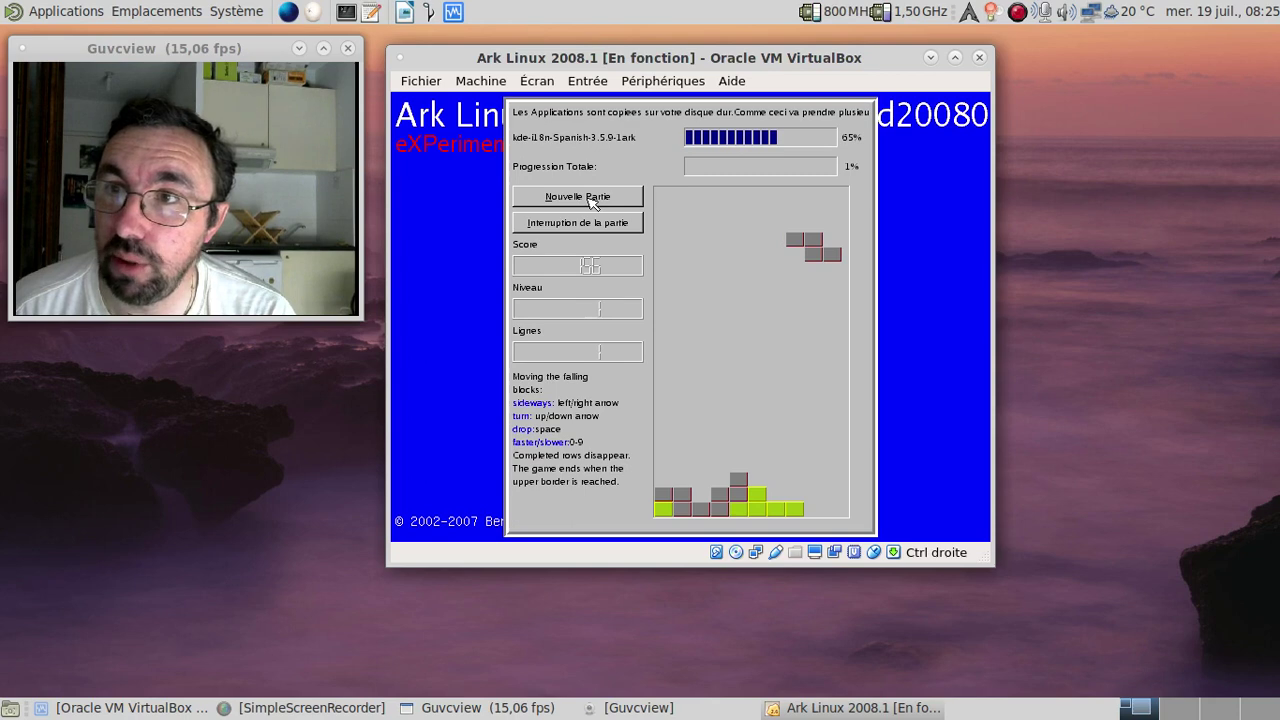
key(space)
key(Left)
key(Left)
key(Left)
key(Left)
key(Left)
key(Left)
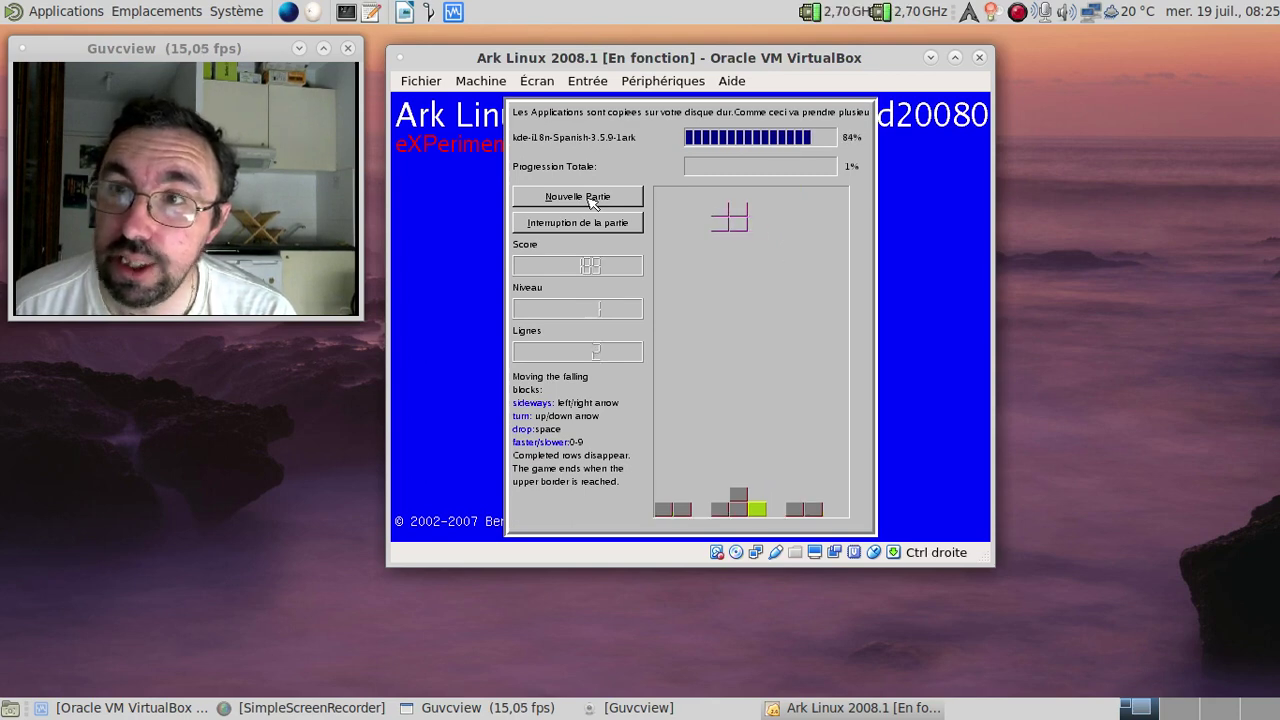
key(space)
key(Left)
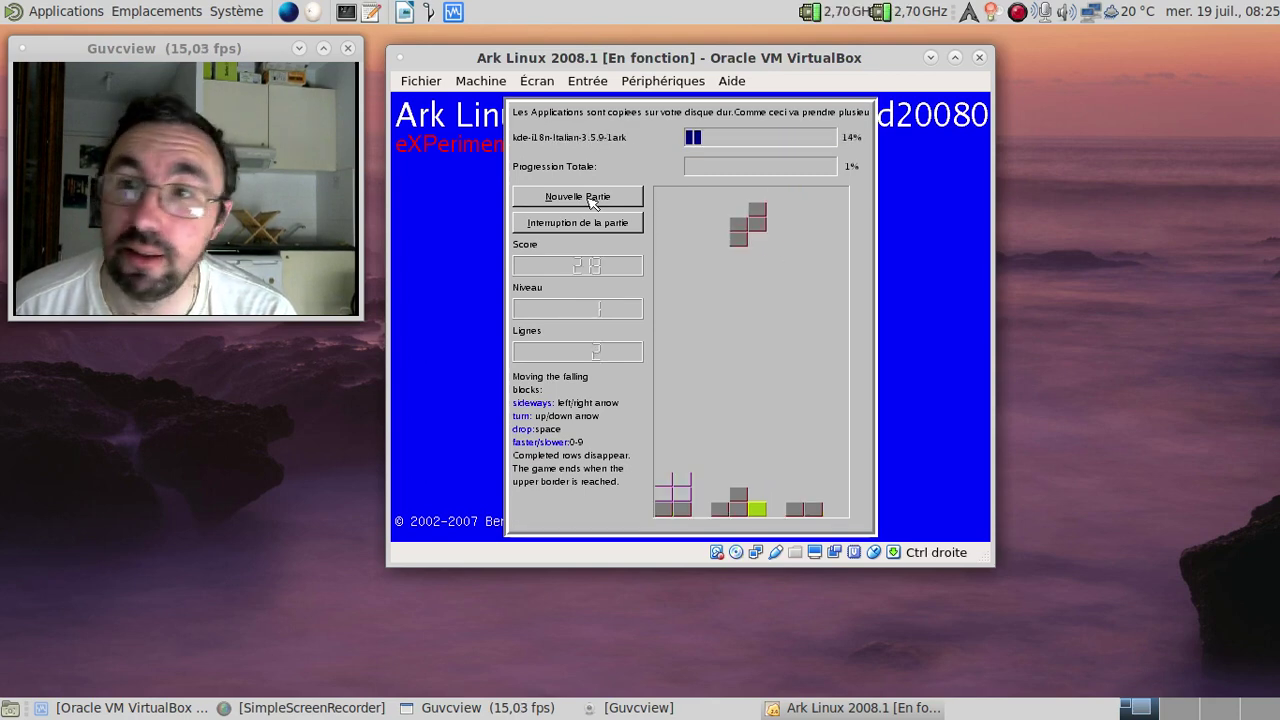
key(Left)
key(Left)
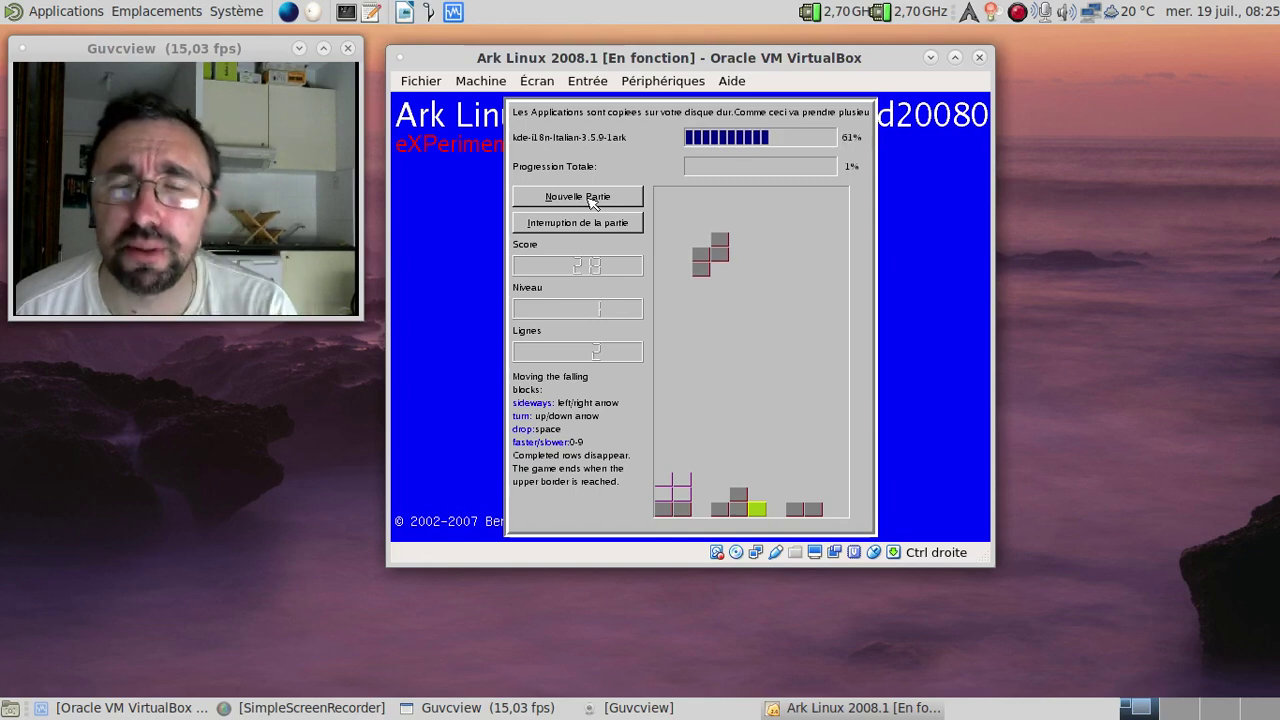
key(space)
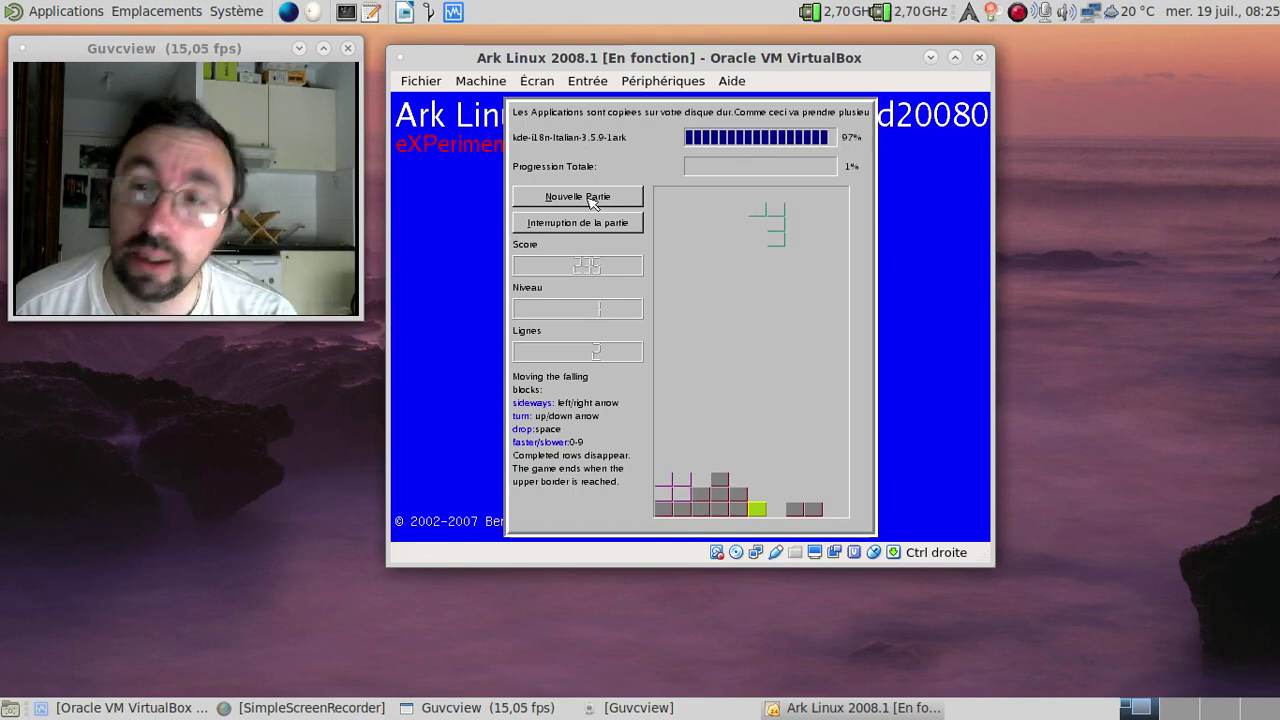
key(Right)
key(Right)
key(Right)
key(Left)
key(Left)
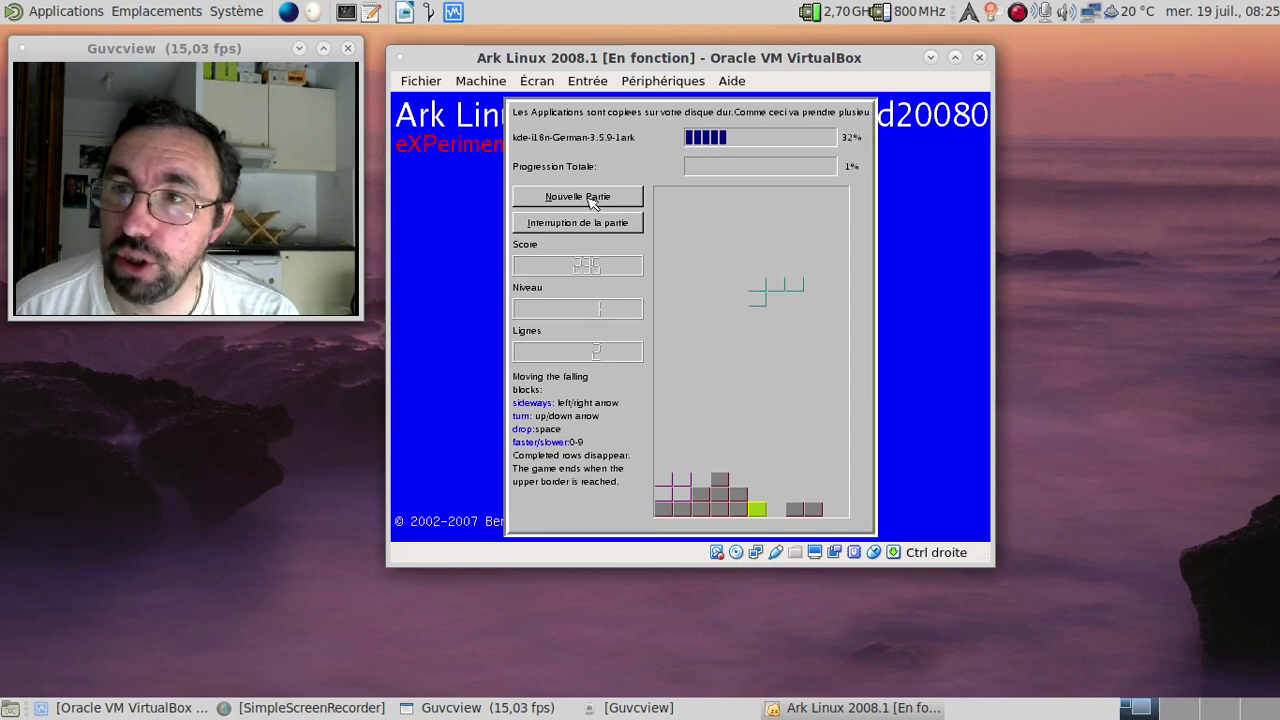
key(Up)
key(space)
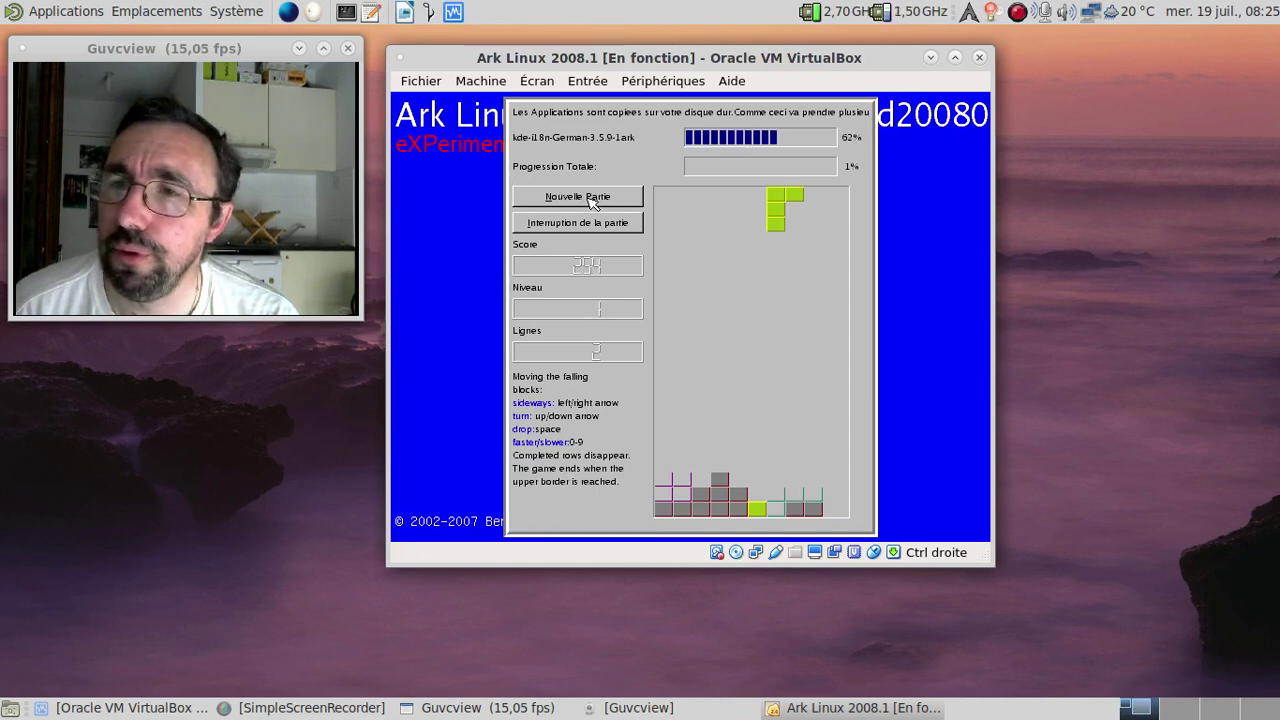
key(Up)
Step: Place the green J piece bottom-left and drop further pieces to complete a line
key(Up)
key(Up)
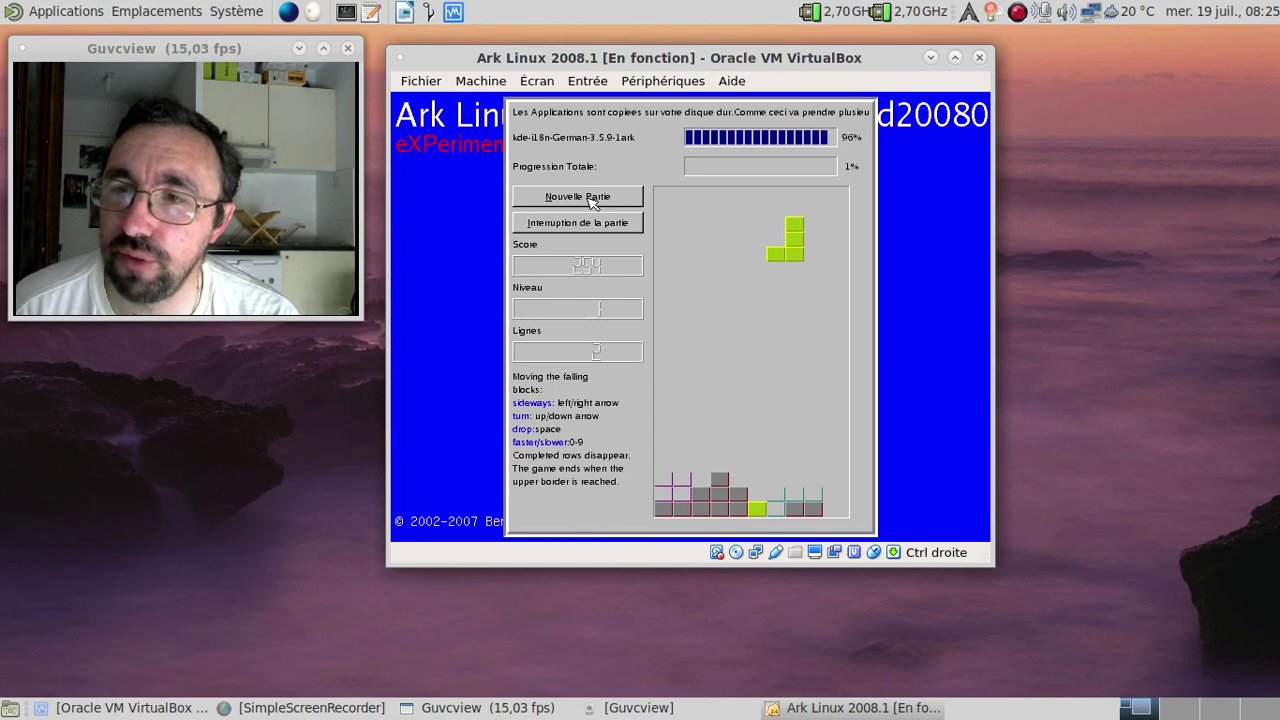
key(Up)
key(Left)
key(Left)
key(Left)
key(Left)
key(Left)
key(space)
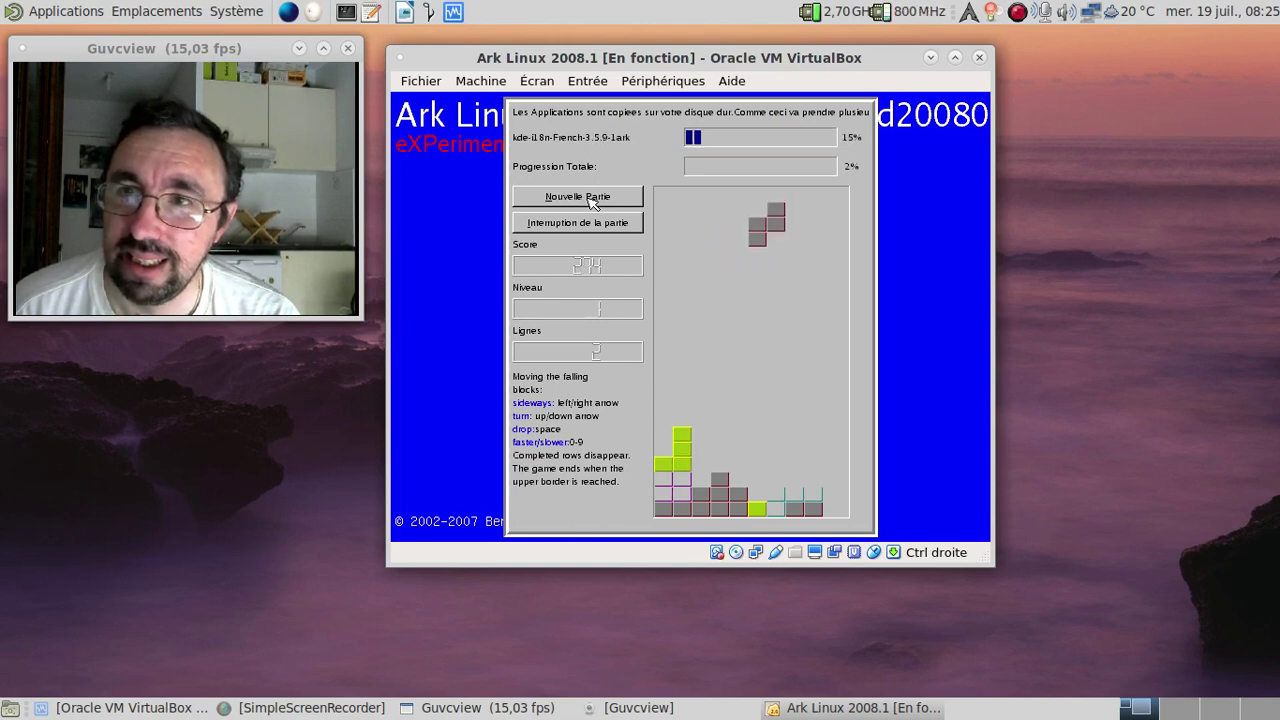
key(Up)
key(Up)
key(space)
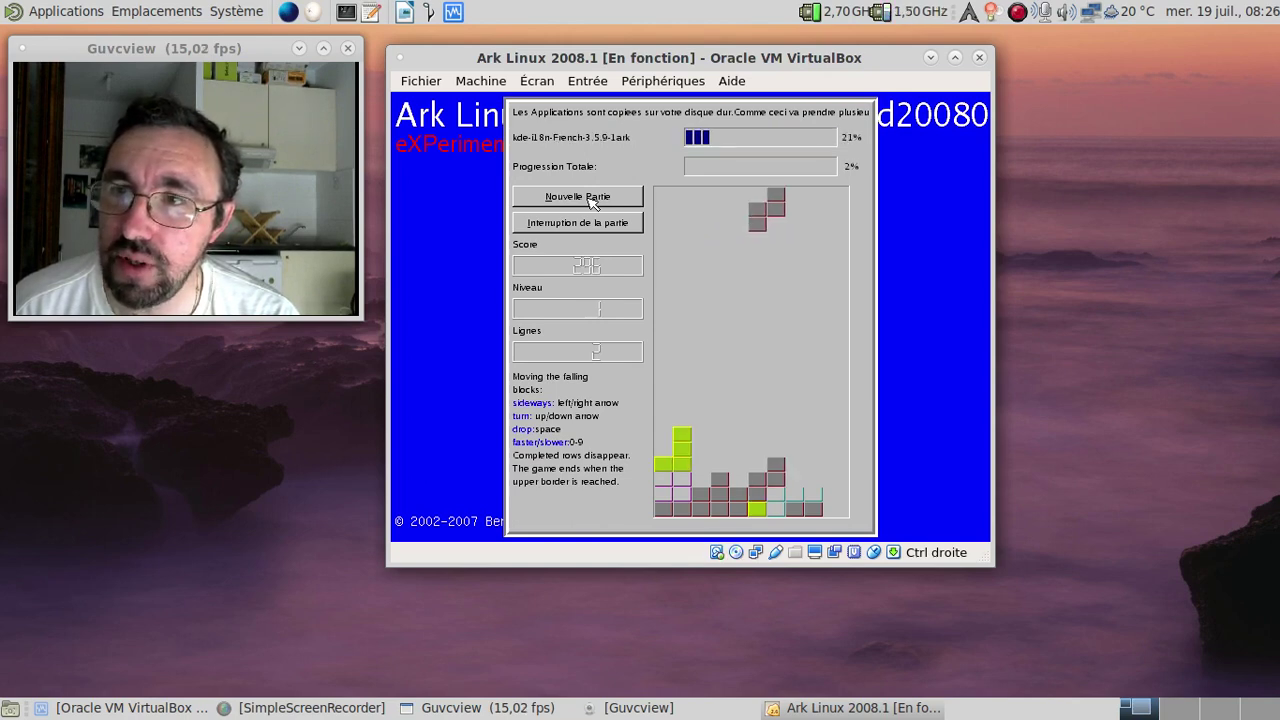
key(Up)
key(Up)
key(Left)
key(Left)
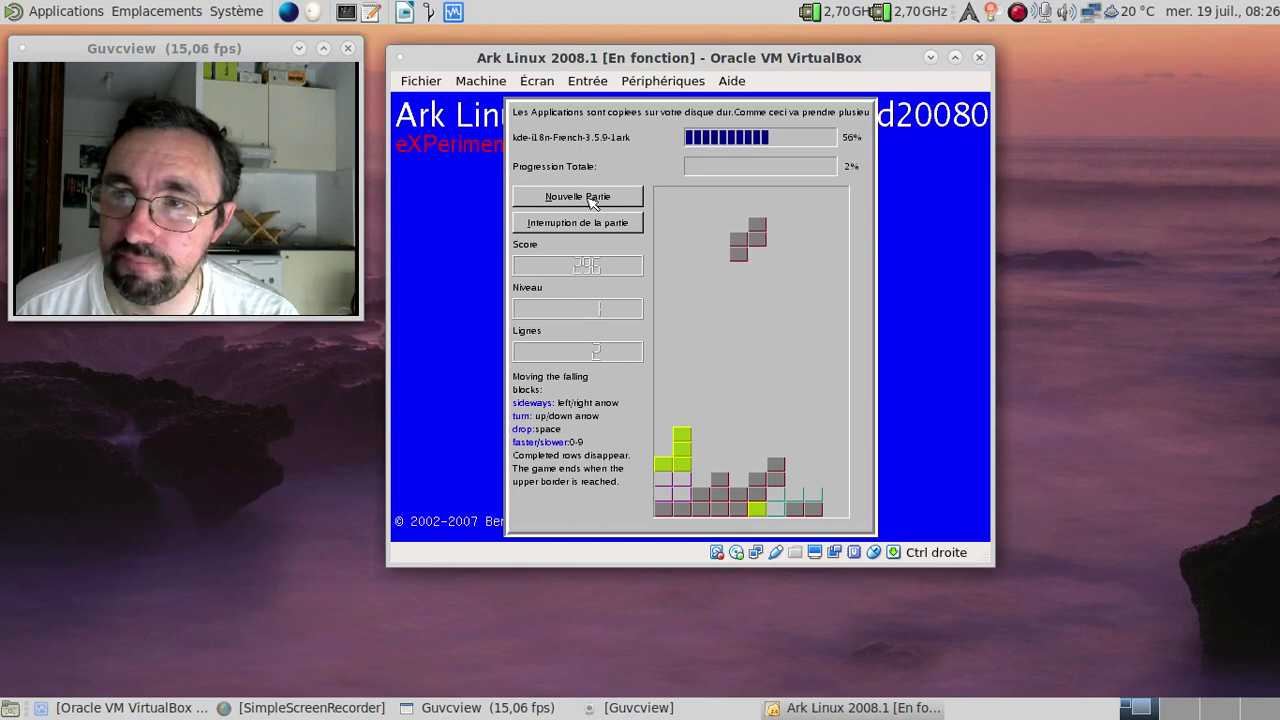
key(space)
key(Up)
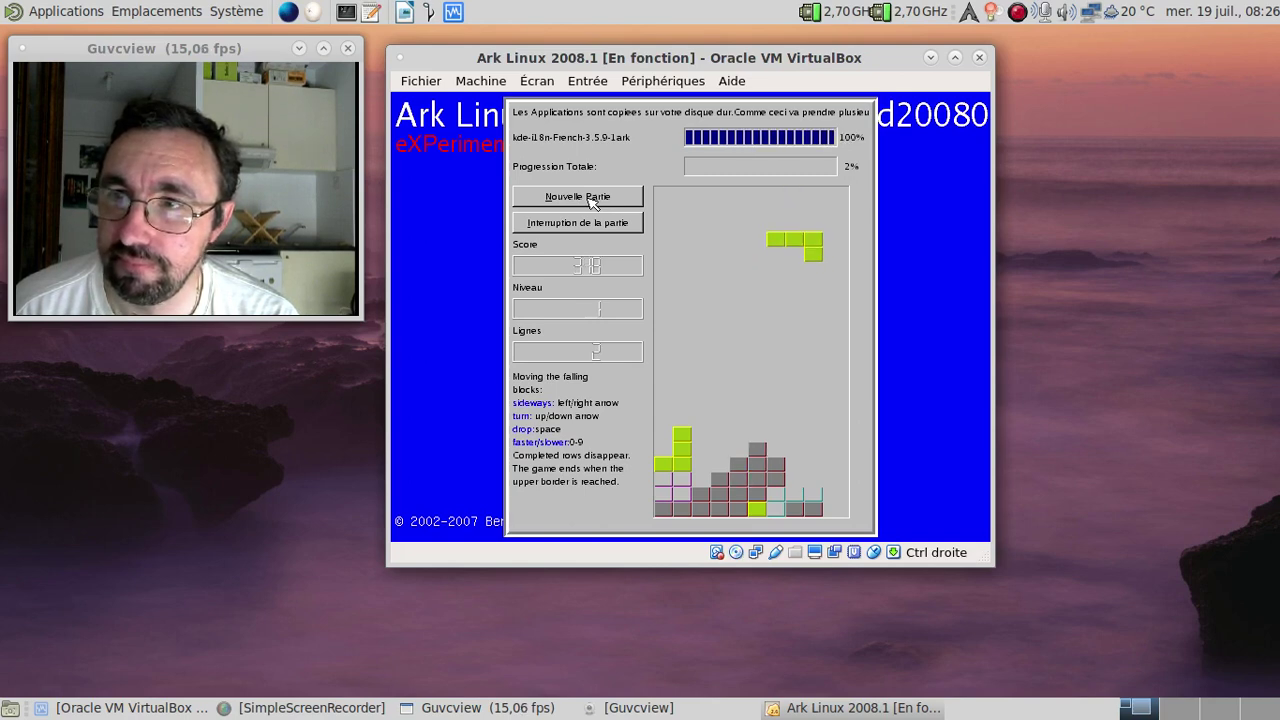
key(Right)
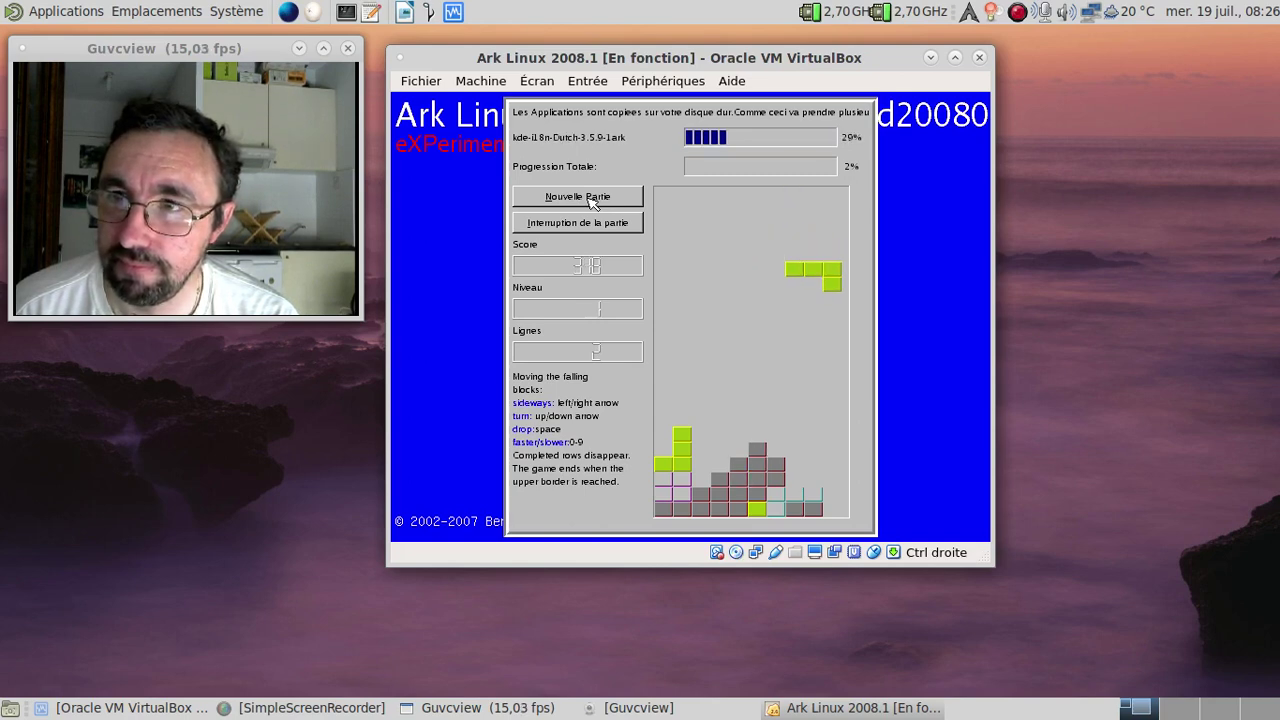
key(space)
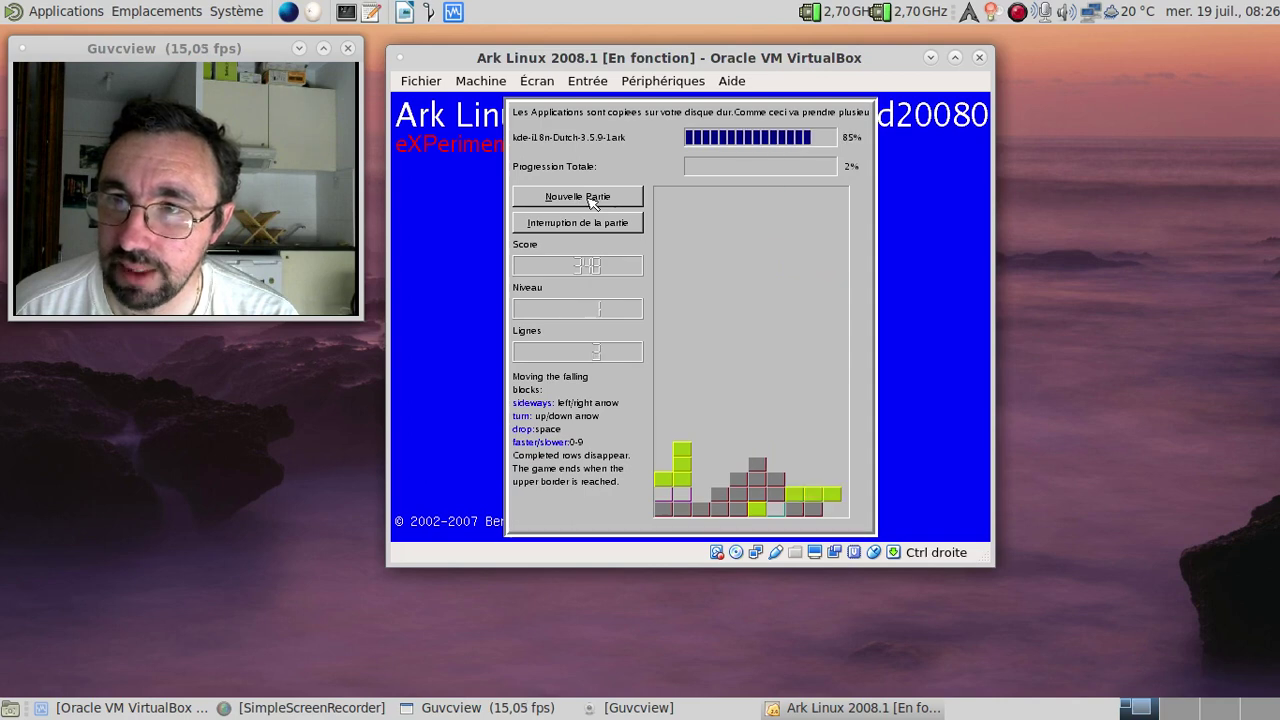
key(Up)
key(Up)
key(Right)
key(Right)
key(Right)
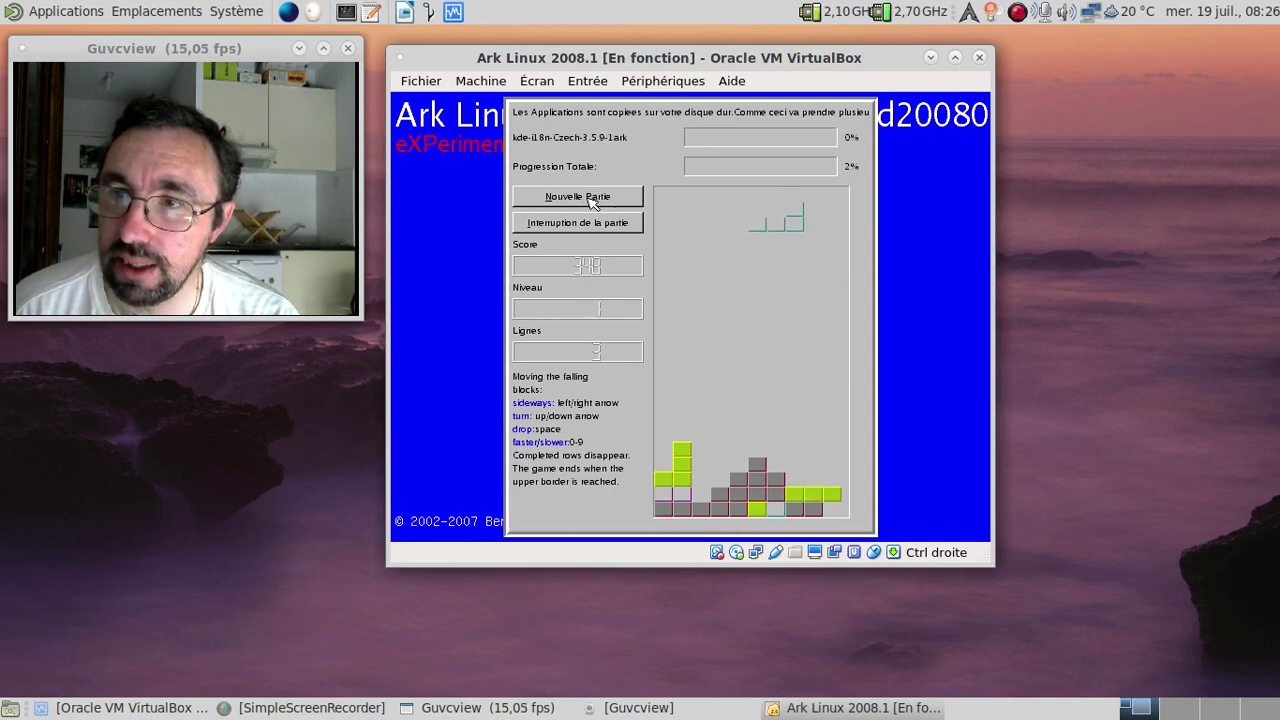
key(space)
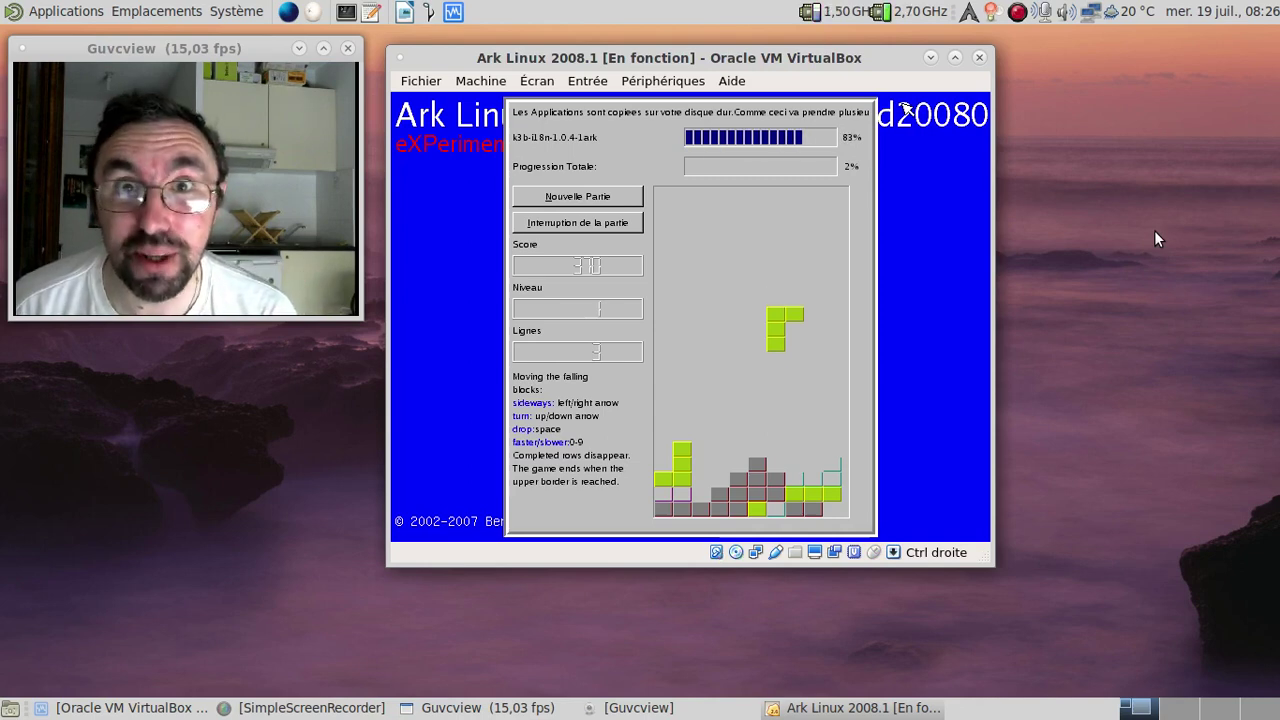
Step: Check the screen recorder and VM input options, then return to the game
click(1015, 18)
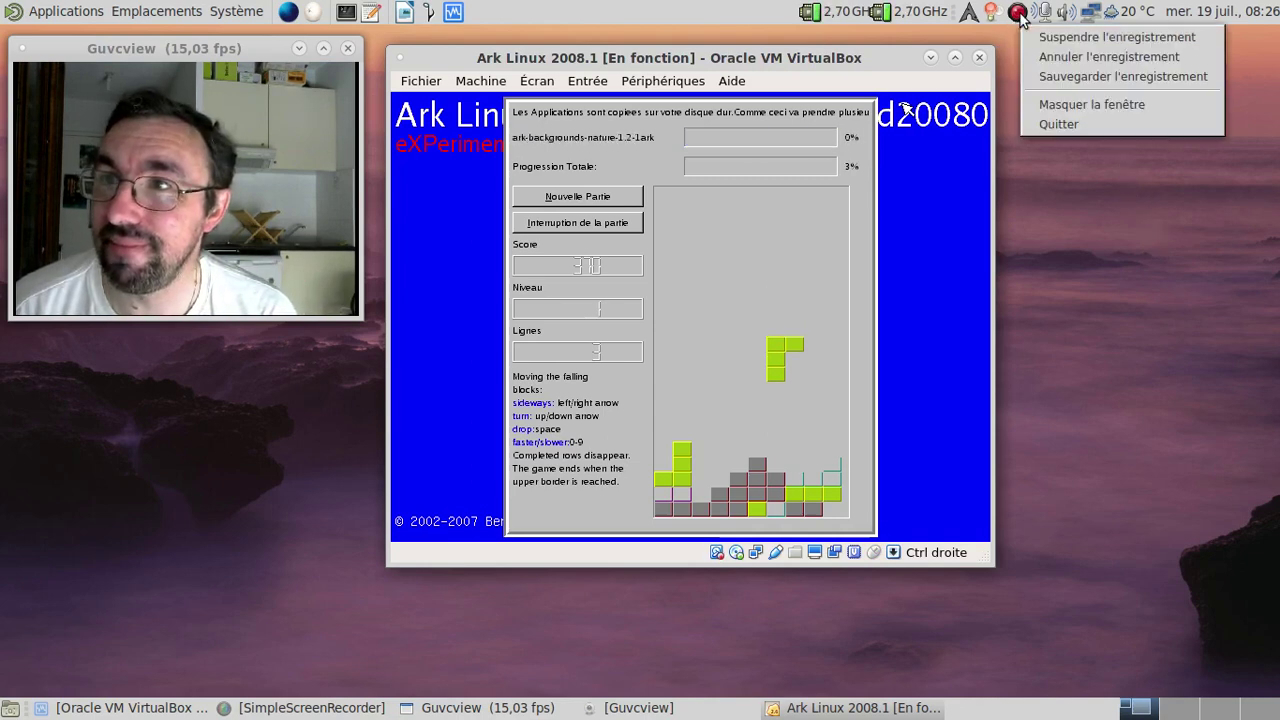
click(1053, 77)
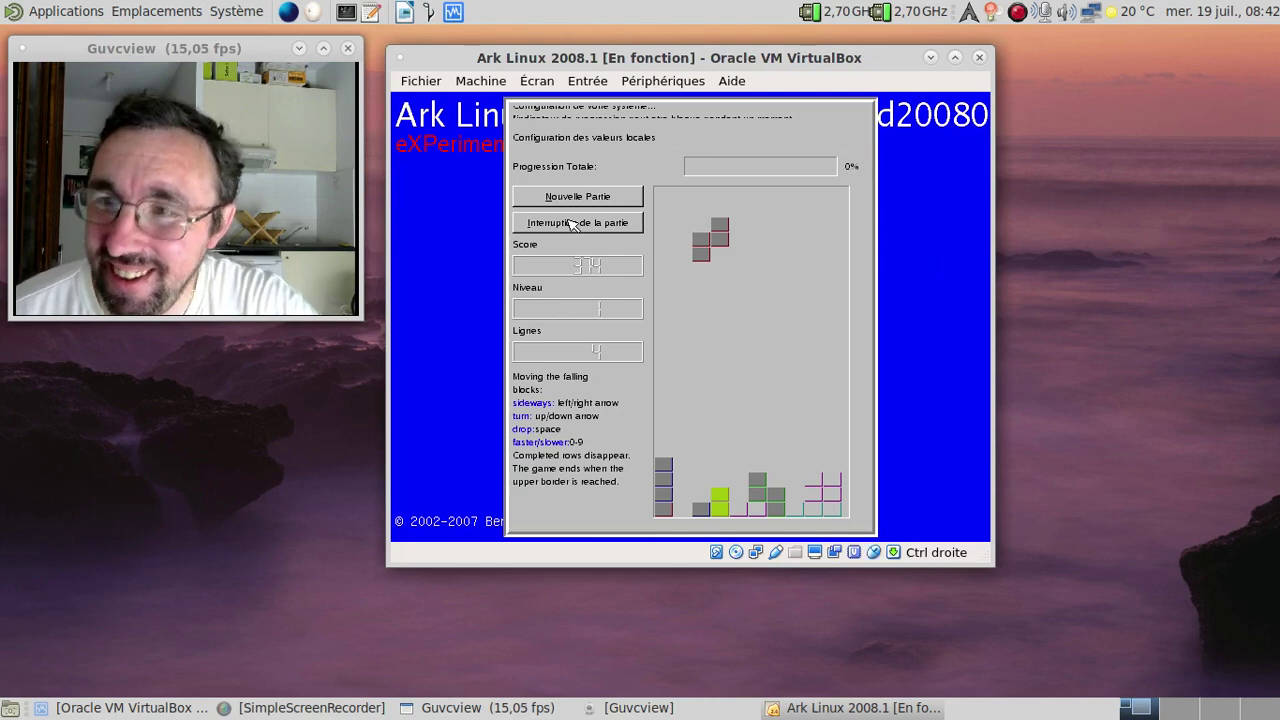
click(585, 81)
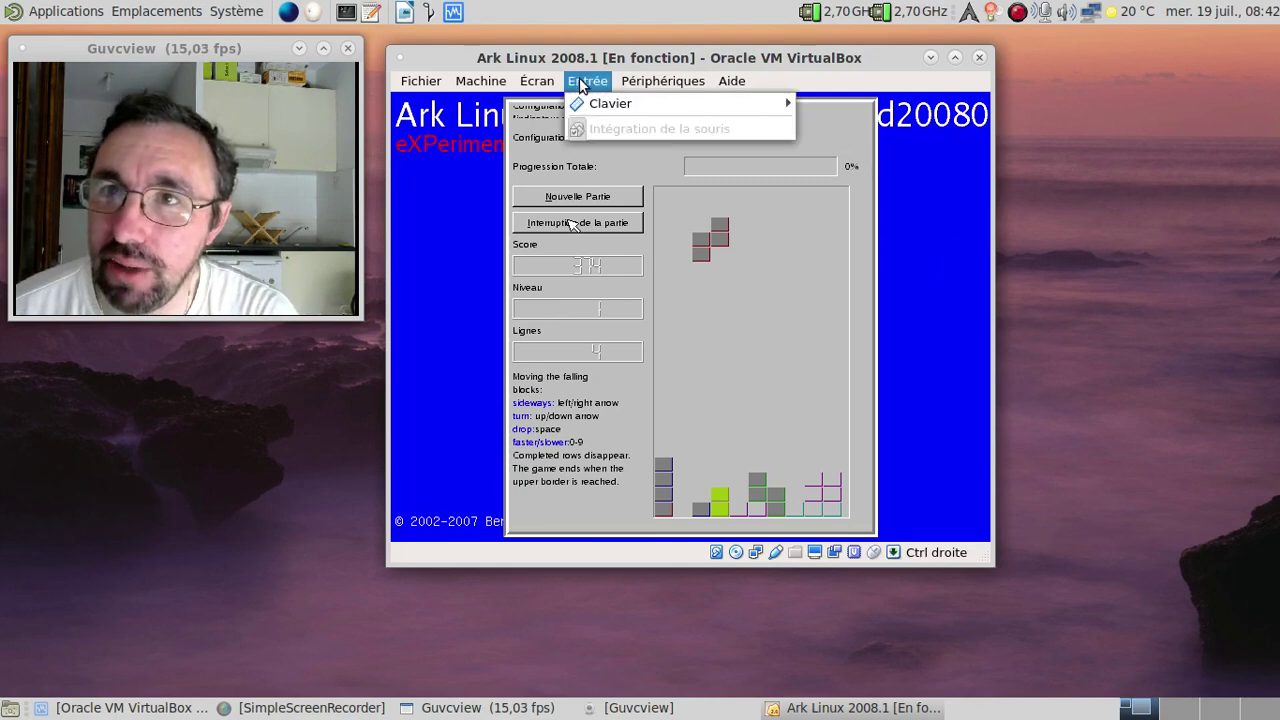
click(551, 82)
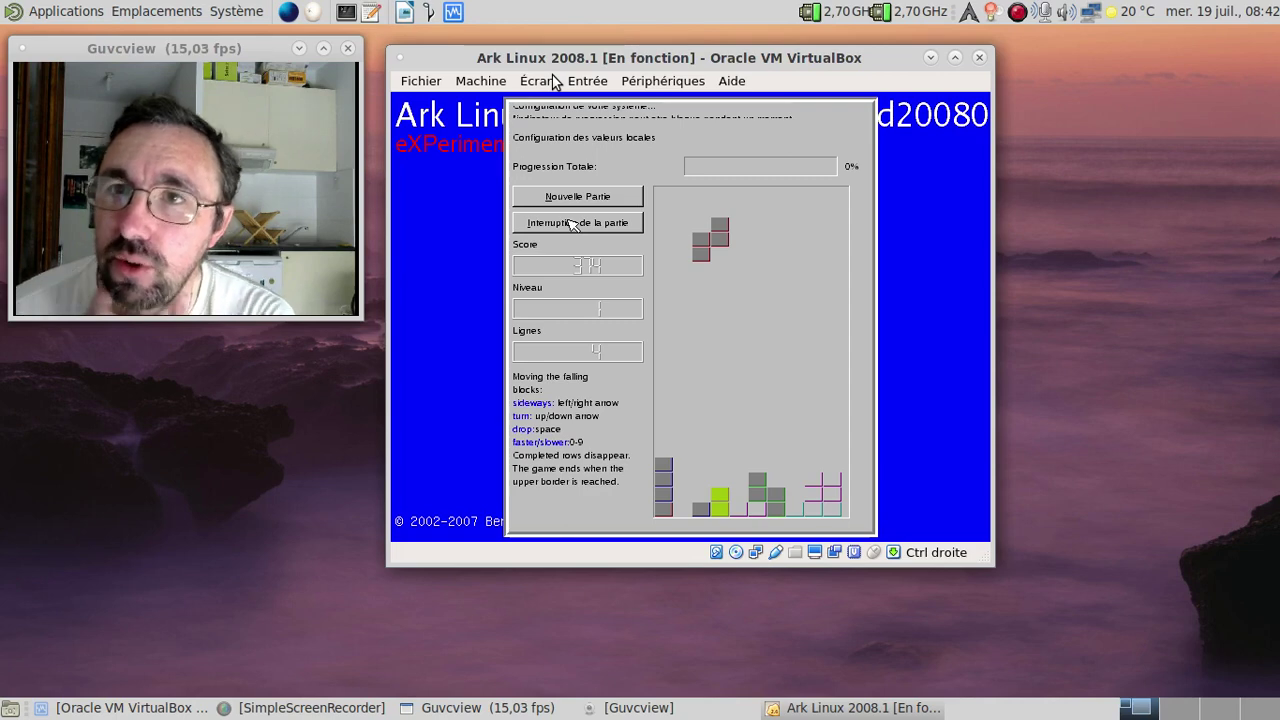
Step: Rotate and drop more pieces, clearing a row, until the installation reaches 100%
key(Up)
key(Up)
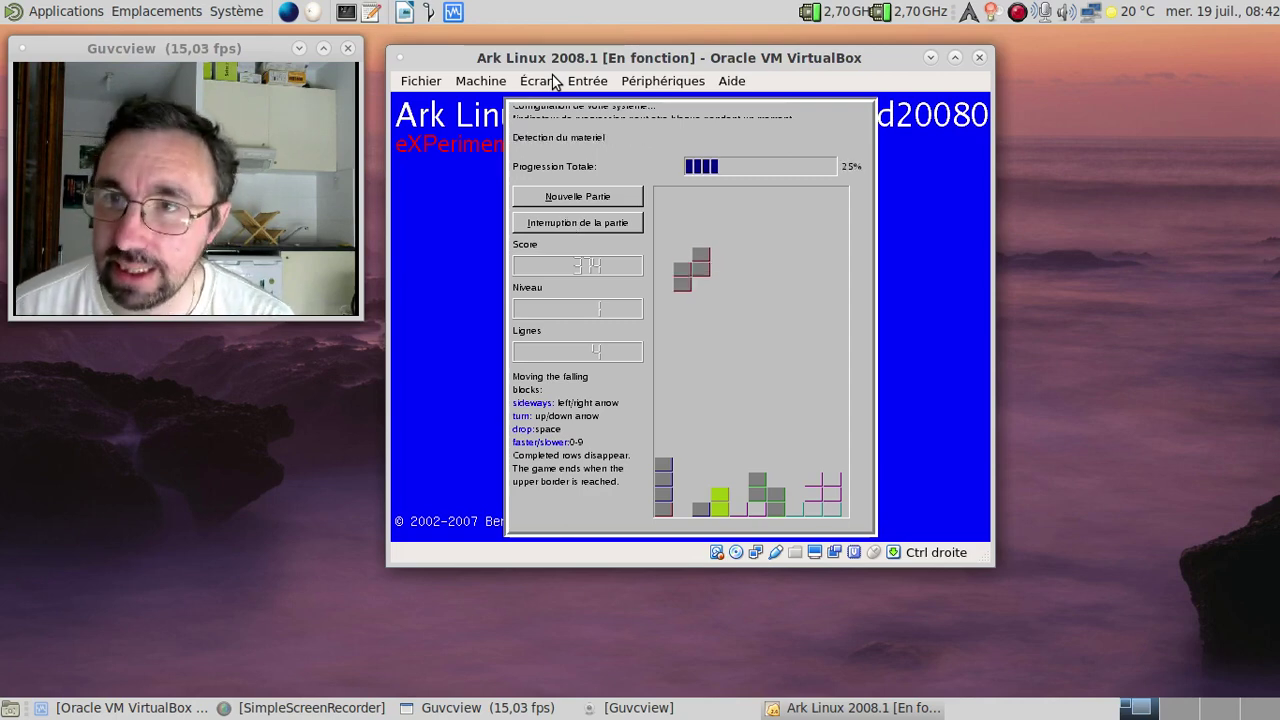
key(Left)
key(Right)
key(space)
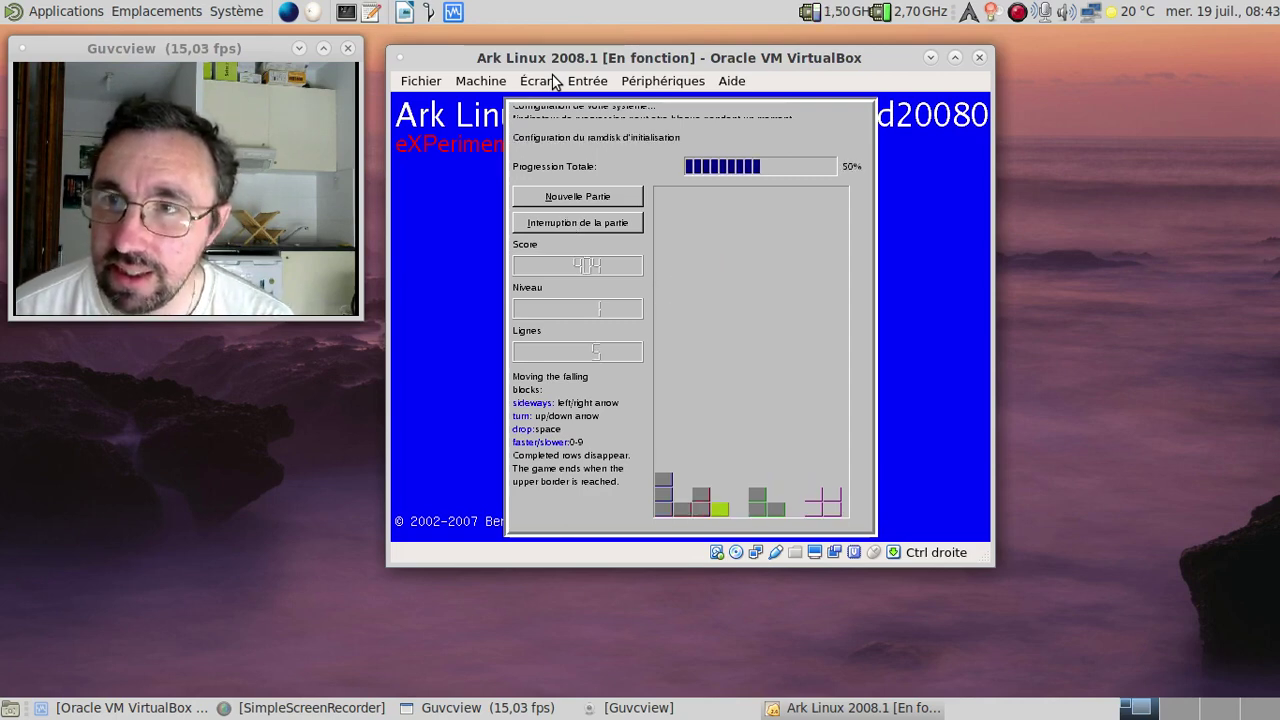
key(Left)
key(Left)
key(Up)
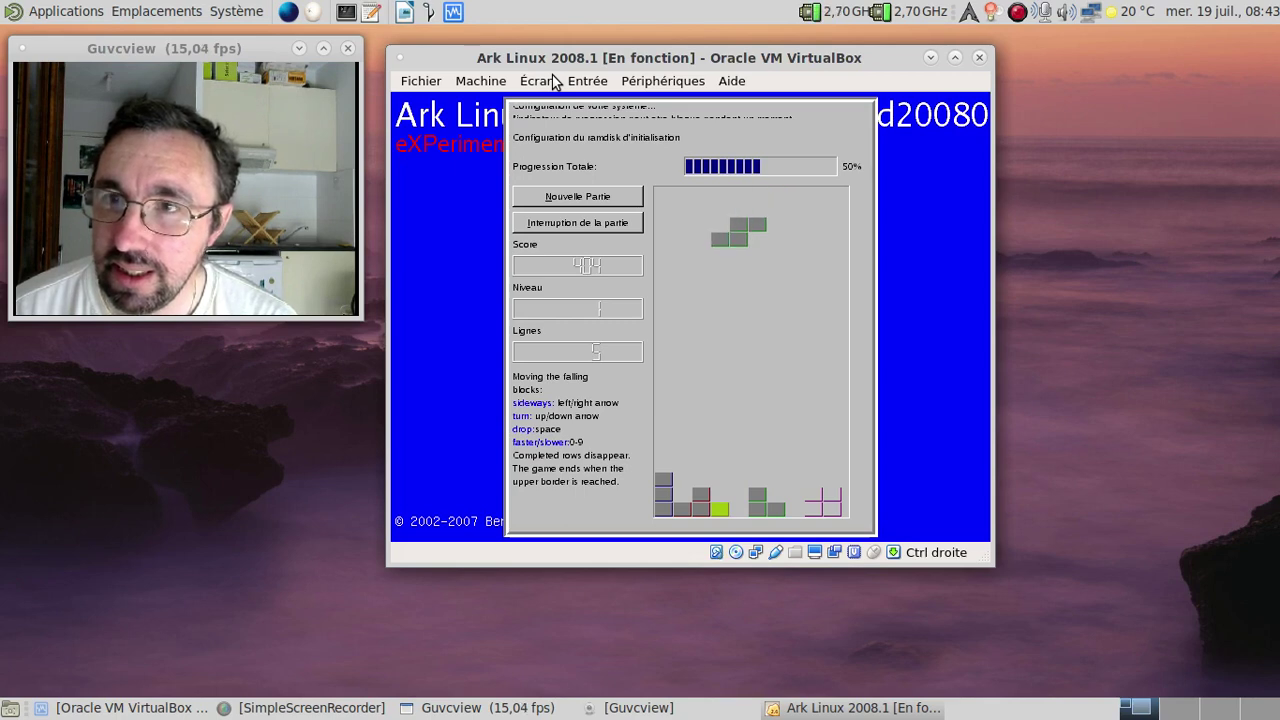
key(Up)
key(Right)
key(Right)
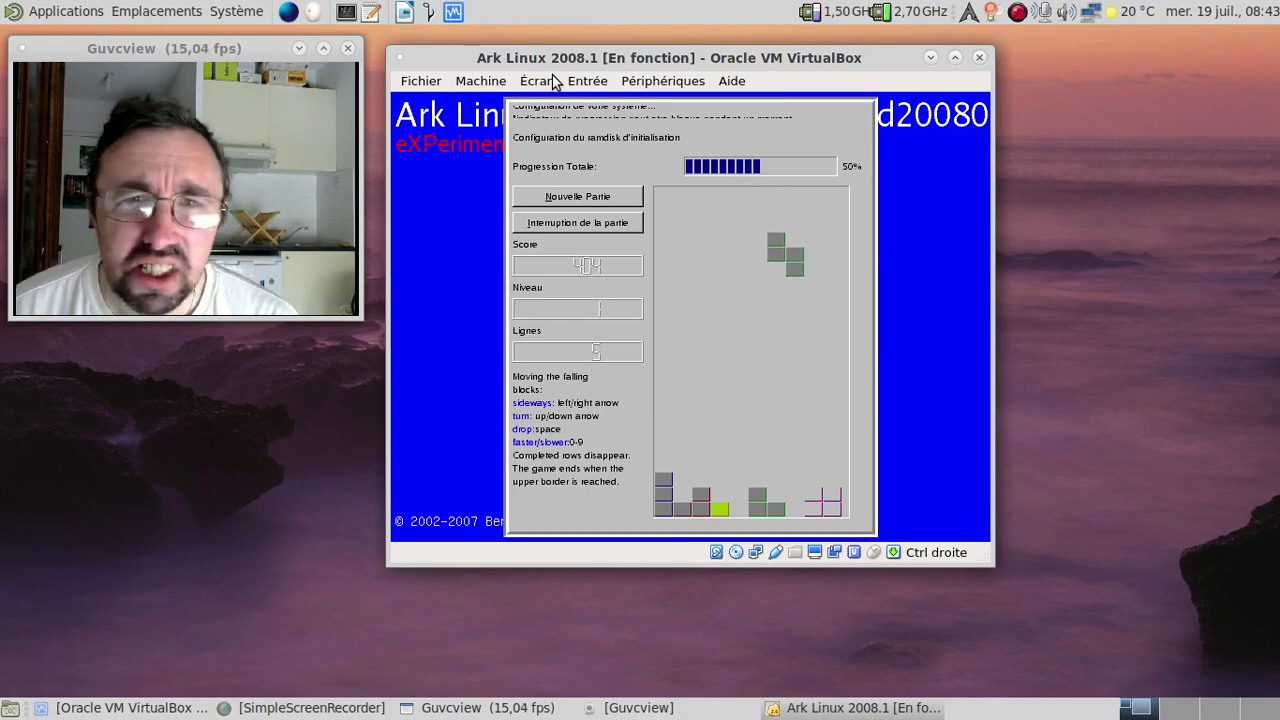
key(space)
key(Left)
key(Left)
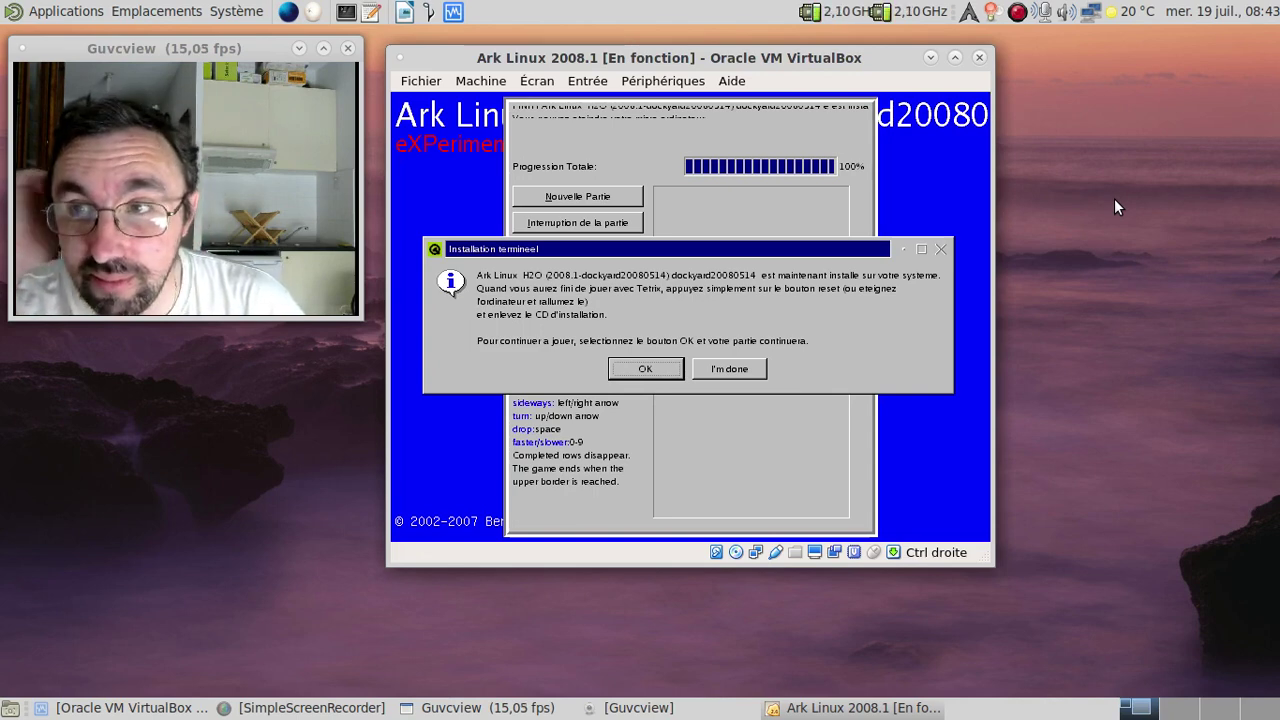
Step: Dismiss the 'Installation terminée' message and reset the VM via Machine > Redémarrage
click(721, 376)
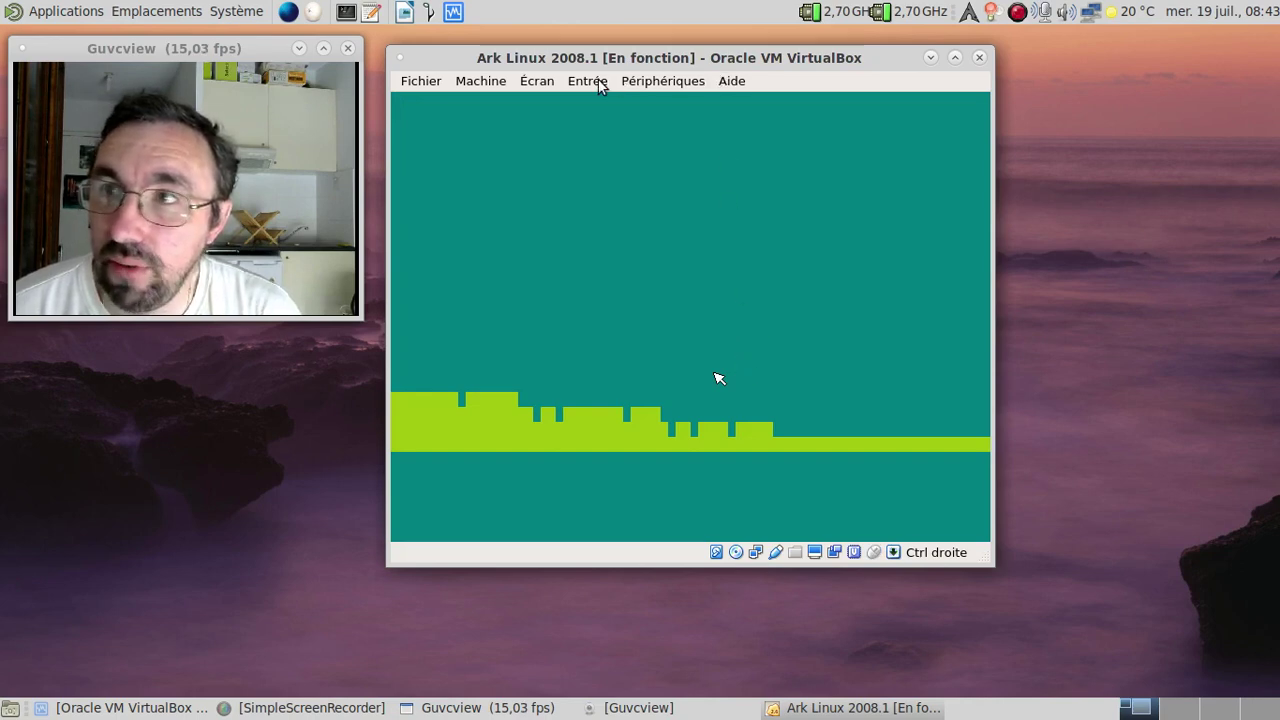
click(535, 84)
mouse_move(482, 82)
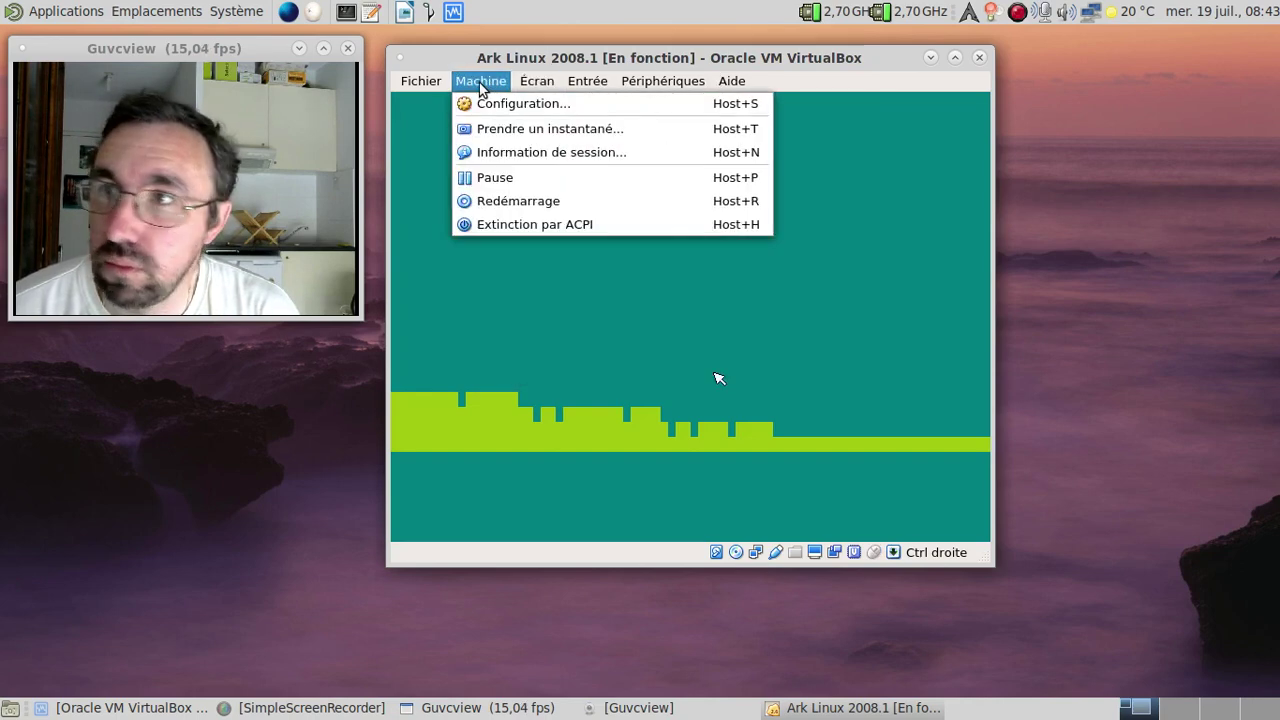
click(505, 198)
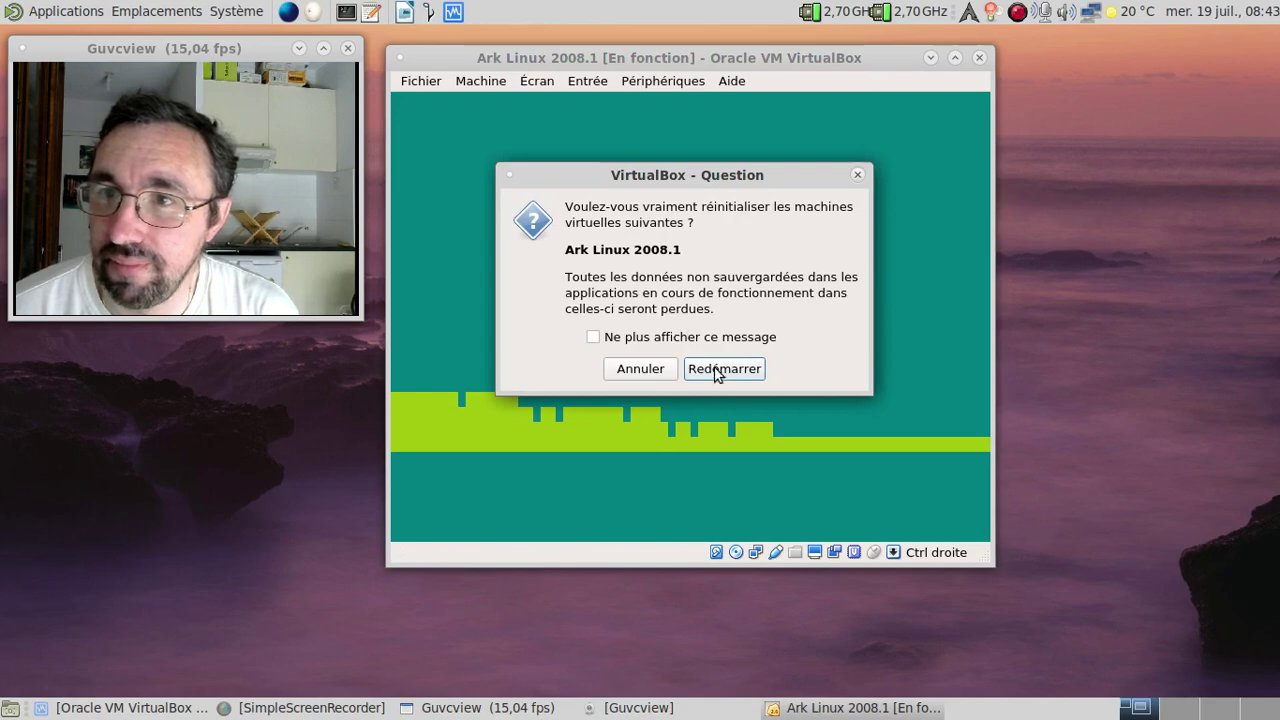
click(718, 370)
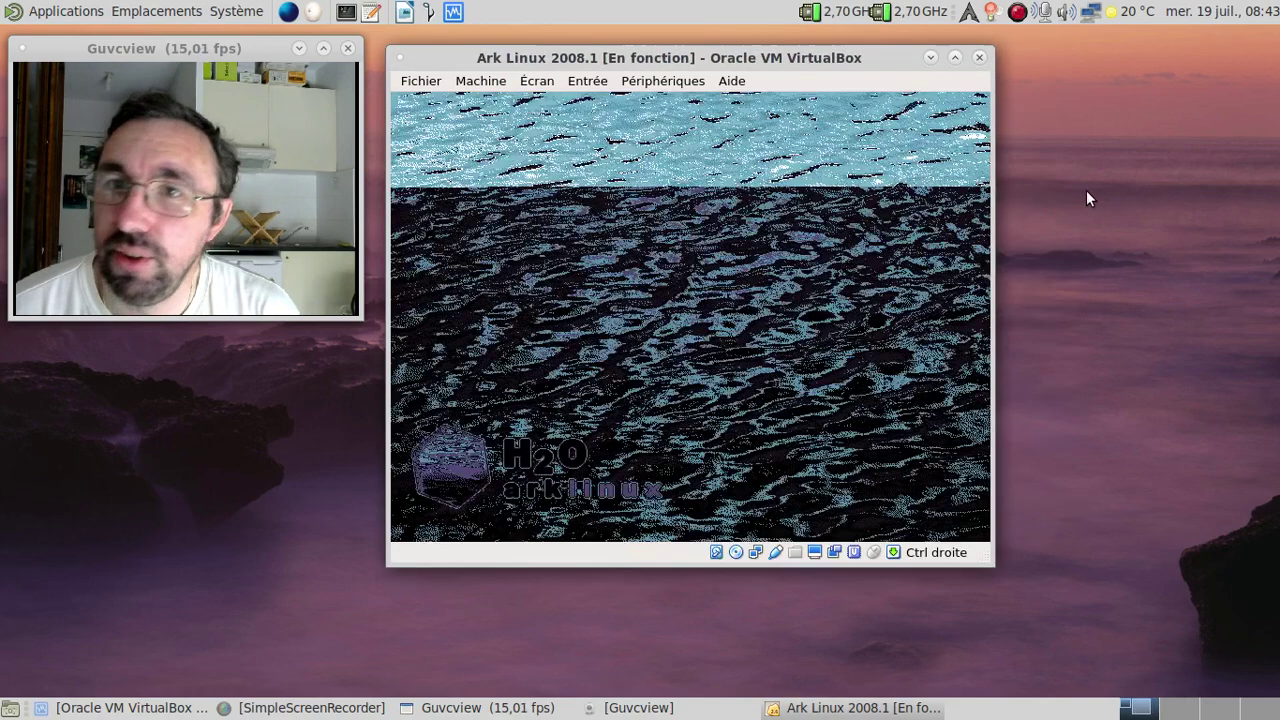
Step: Interrupt the GRUB countdown and boot the Ark Linux entry
key(Down)
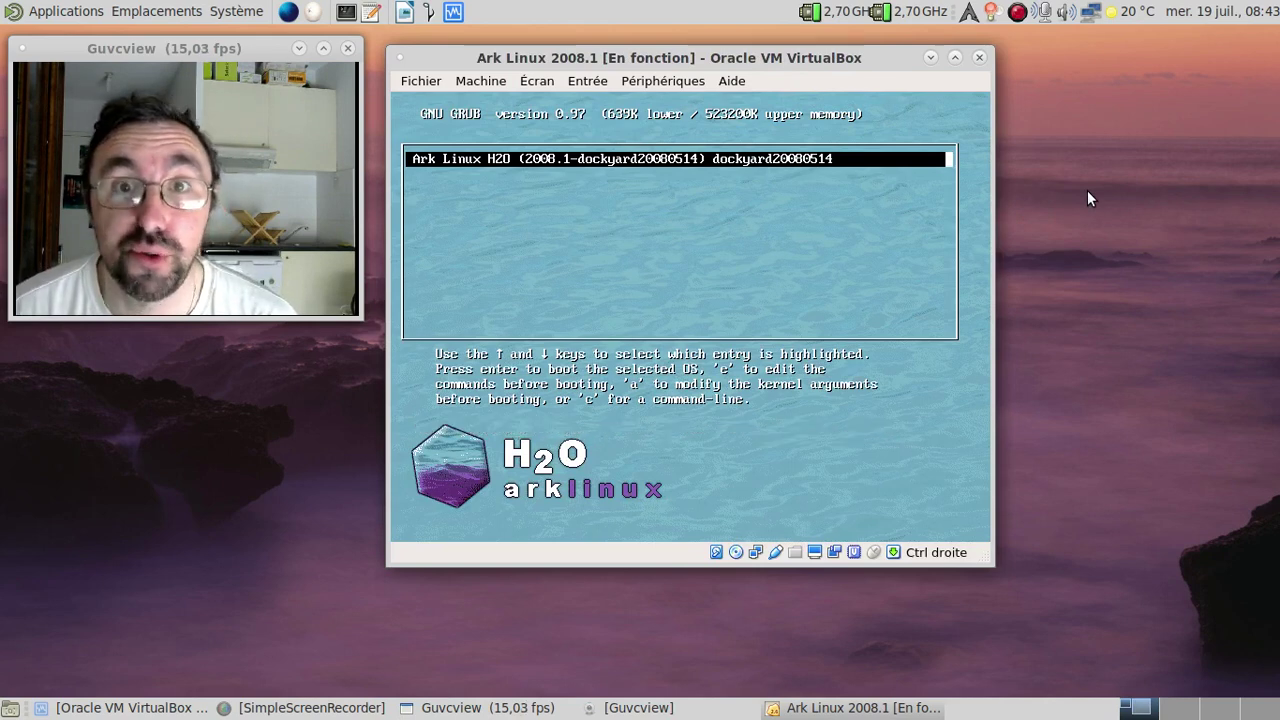
key(Return)
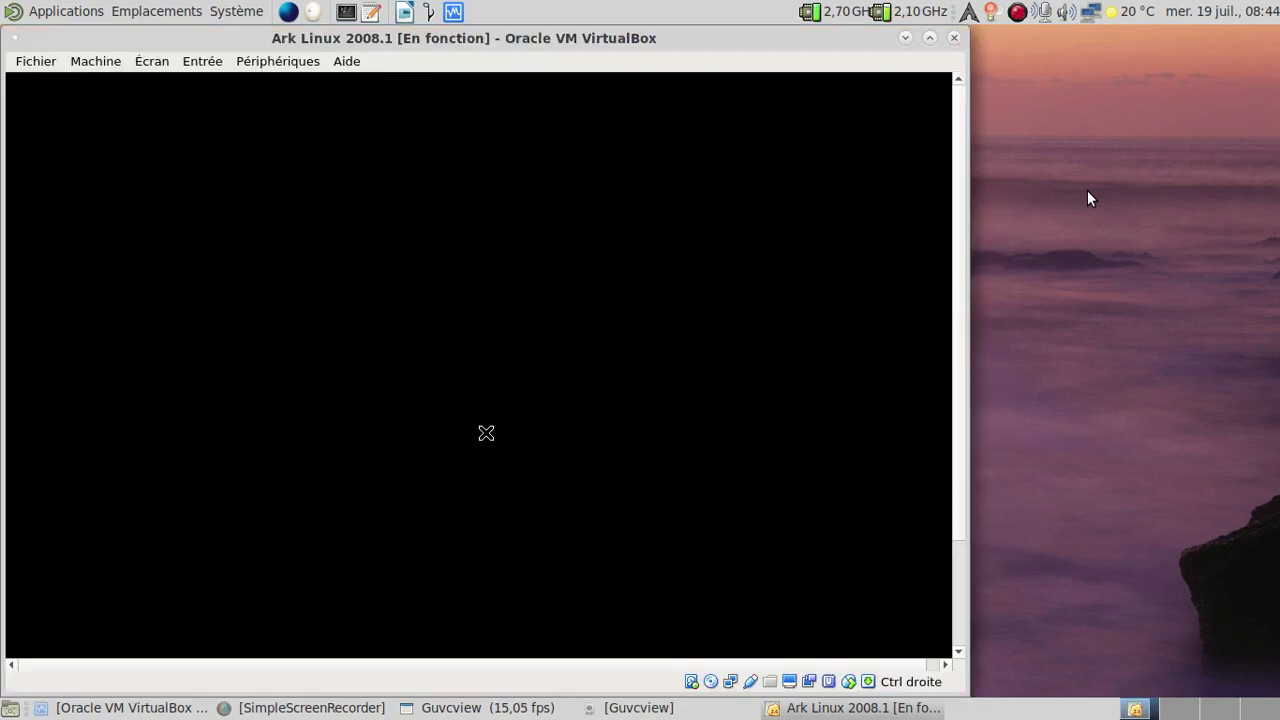
Step: Toggle mouse integration, put the guest back in full screen, and advance KPersonalizer to step 2
key(ctrl+f)
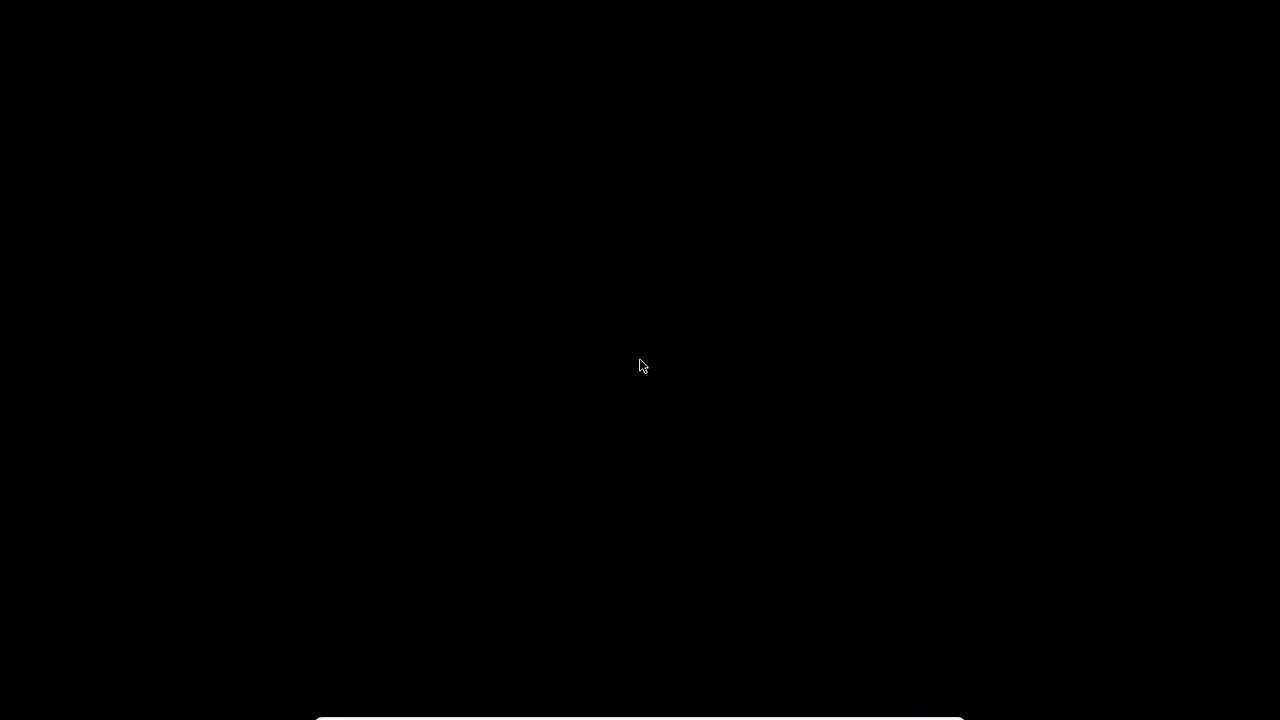
key(ctrl+f)
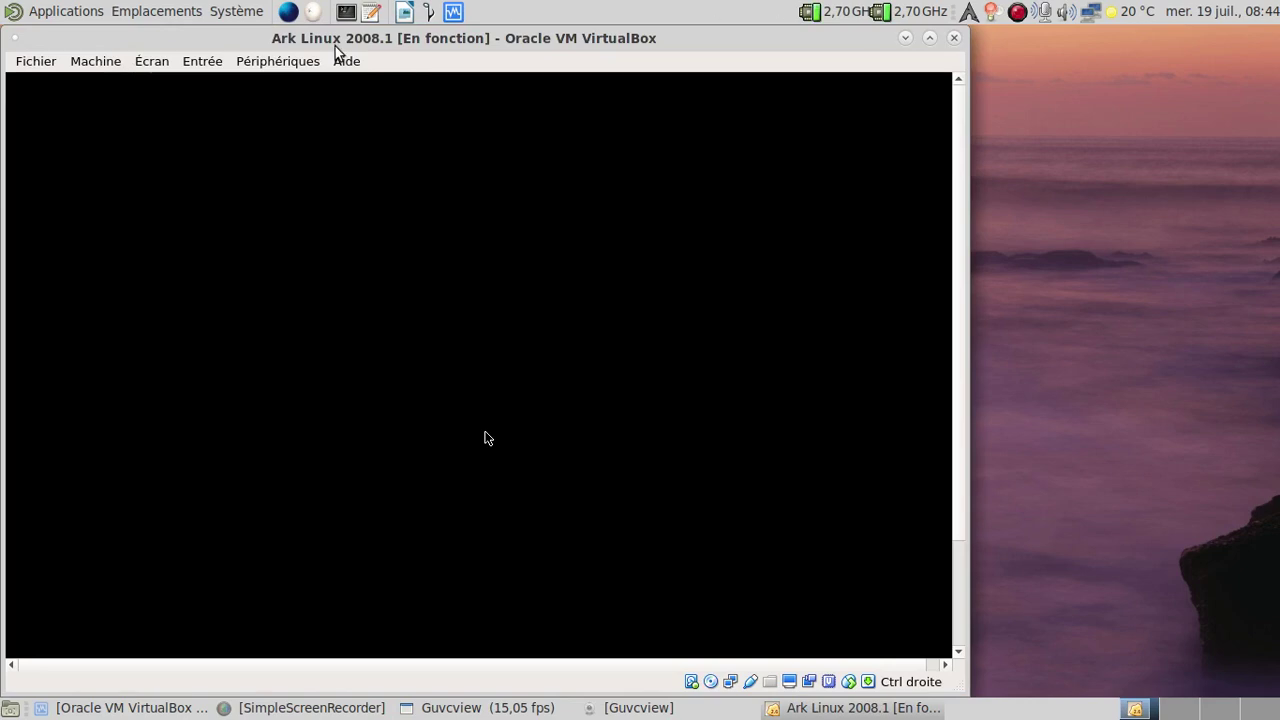
click(218, 62)
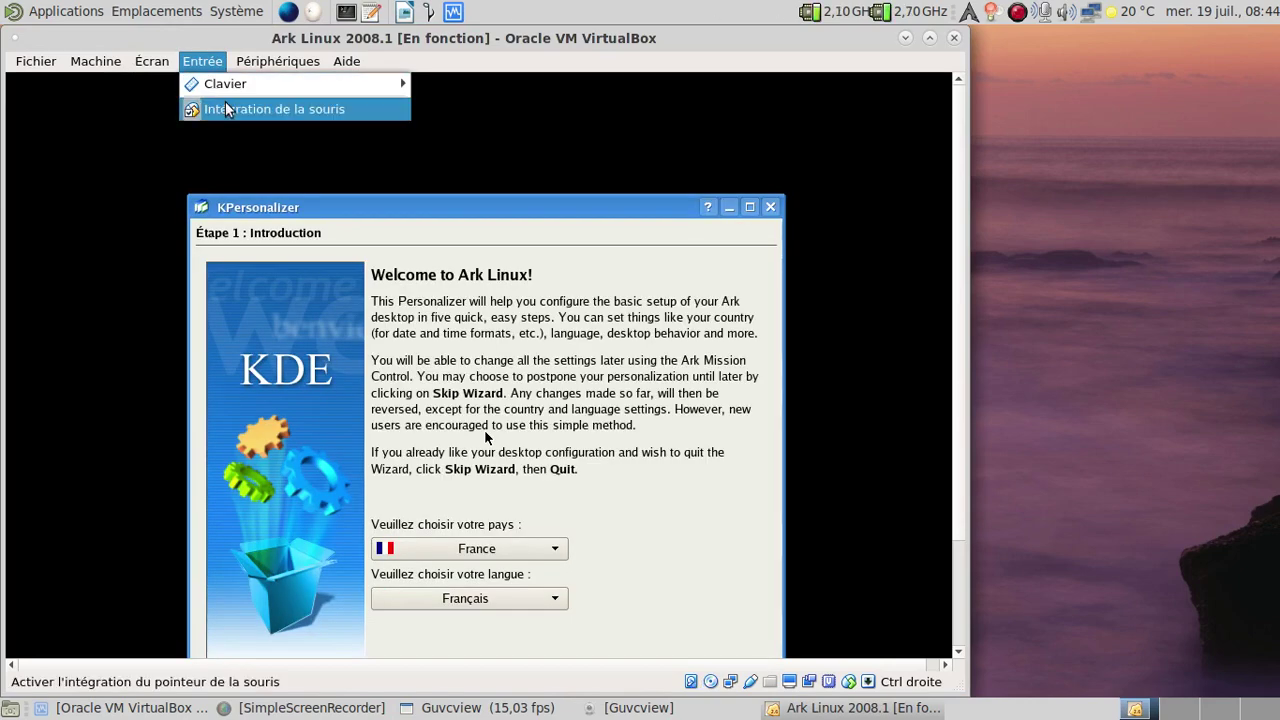
click(228, 108)
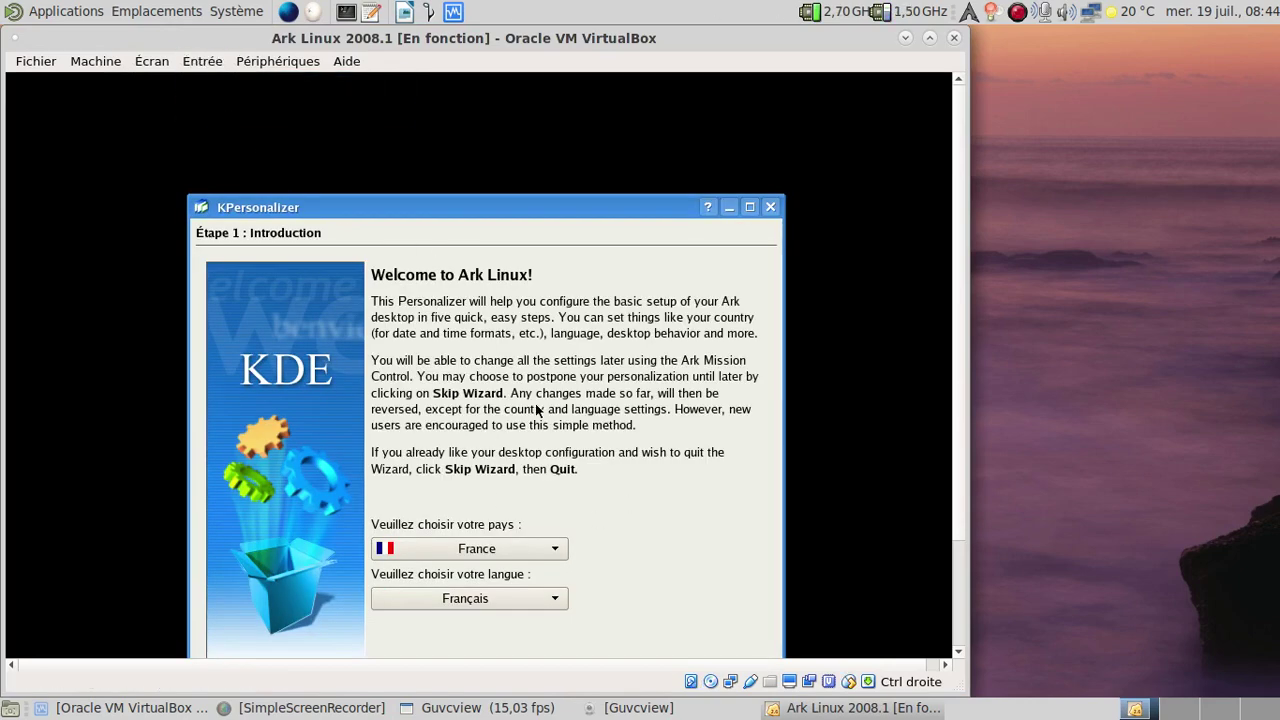
key(ctrl+f)
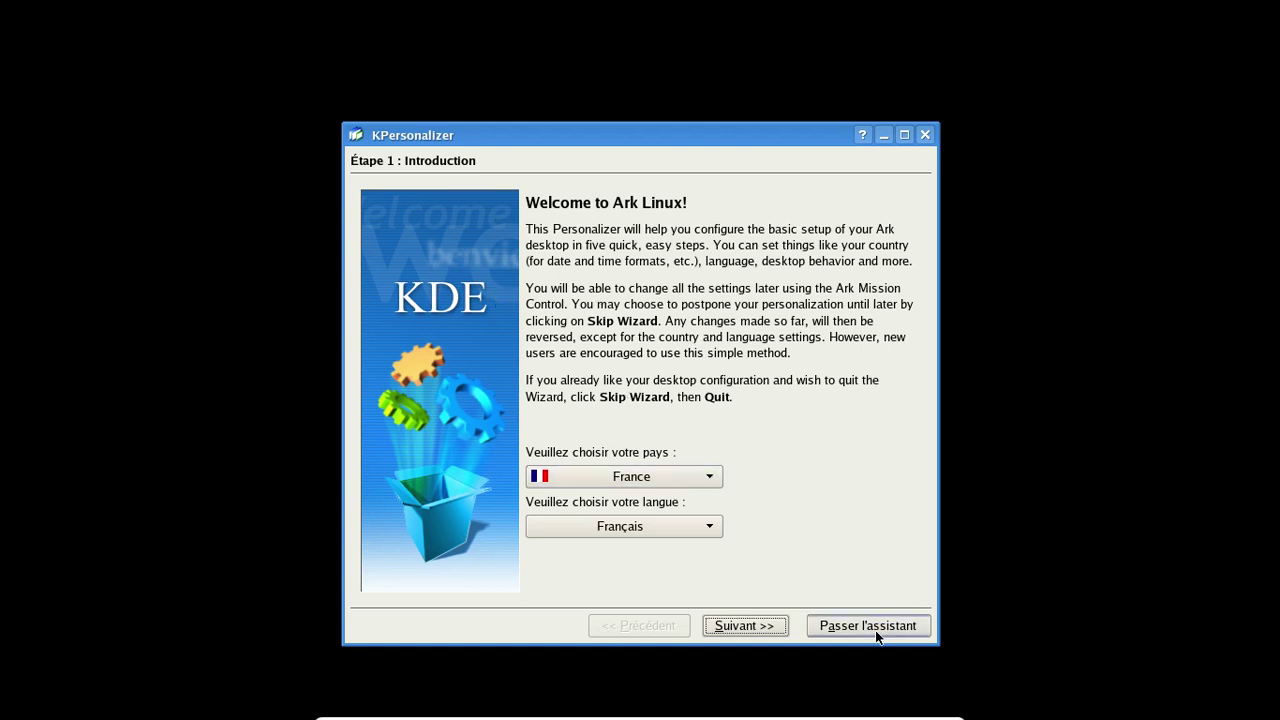
click(741, 628)
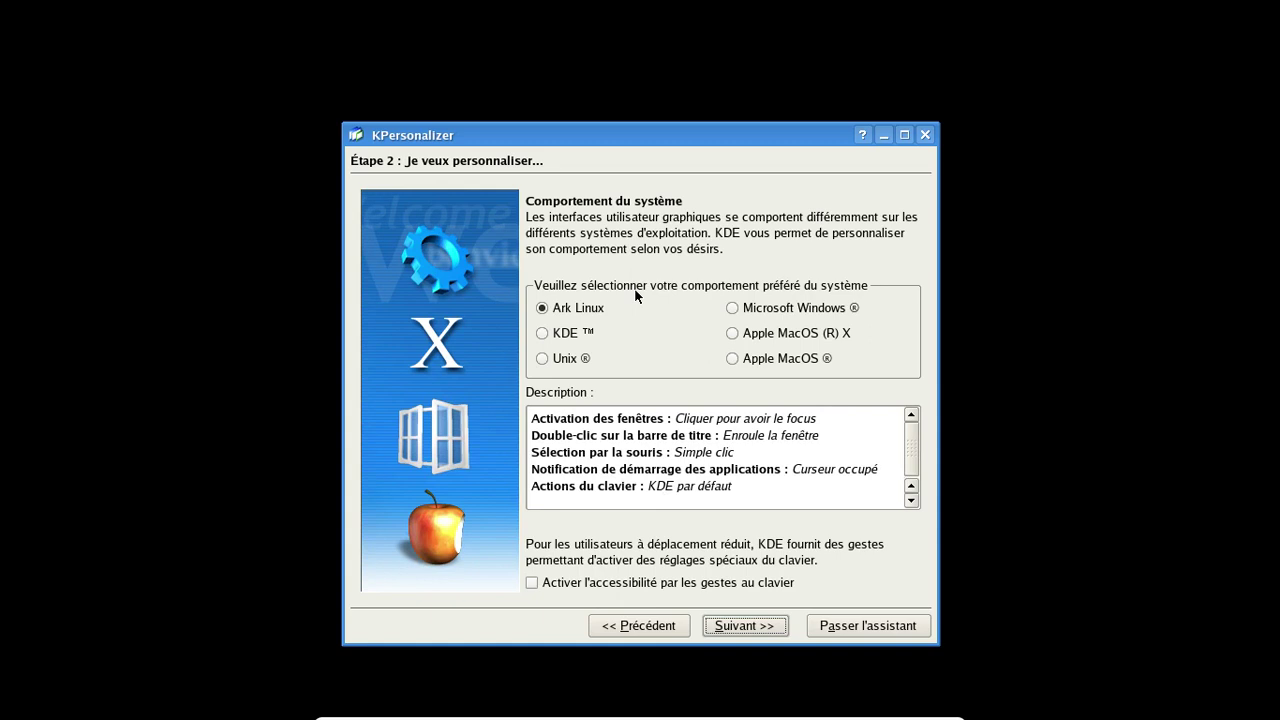
Step: Advance to the theme step and preview Baghira, KDE classique, Keramik, Plastik, Redmond and Sunshine styles
click(764, 626)
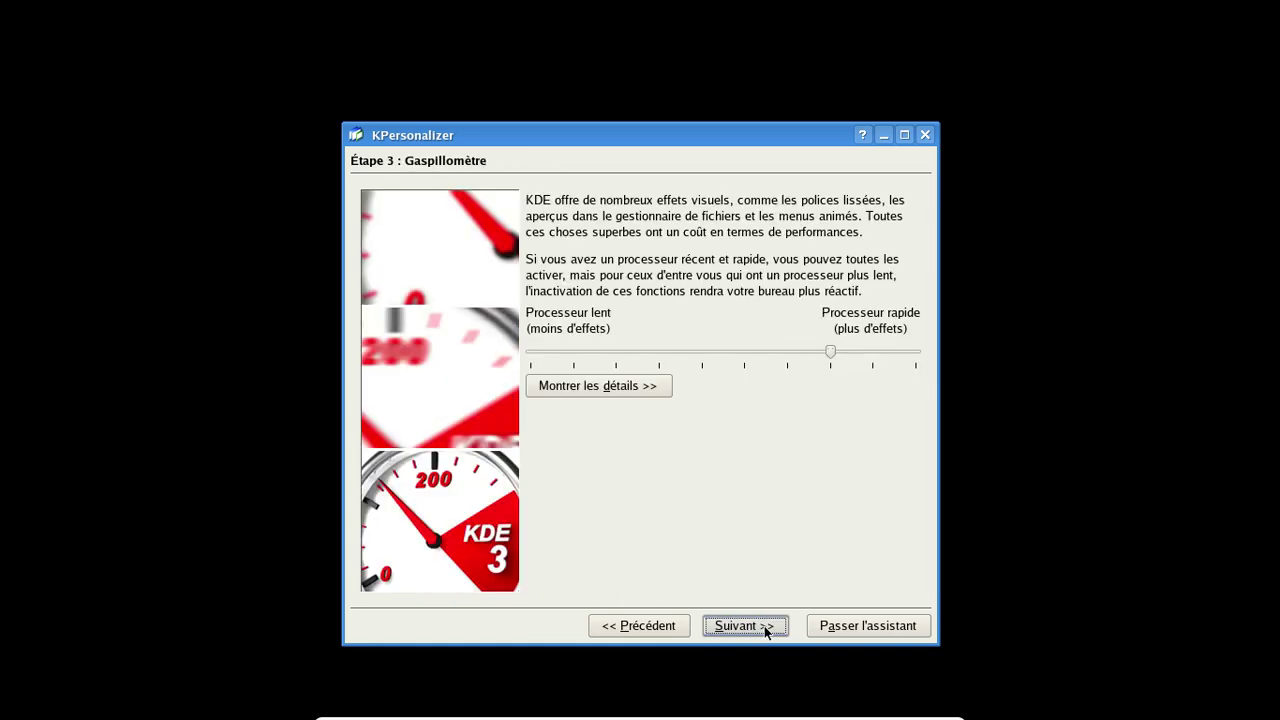
click(764, 626)
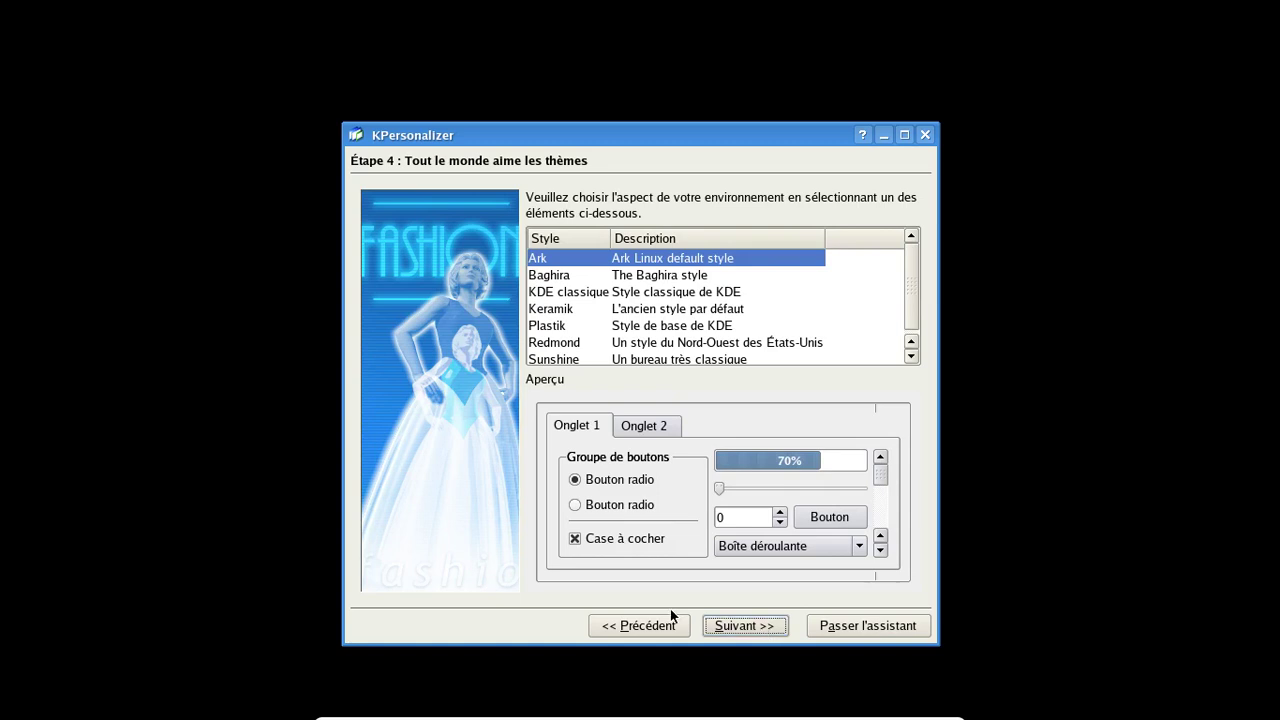
click(637, 274)
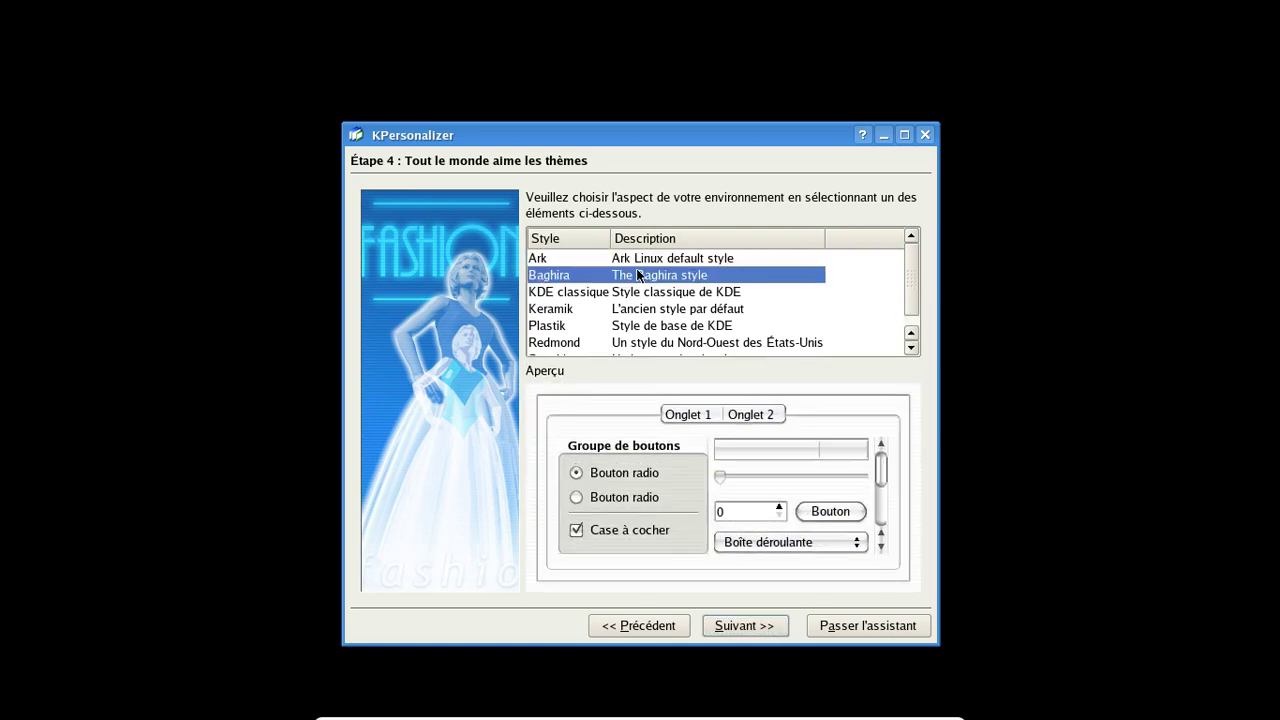
click(630, 292)
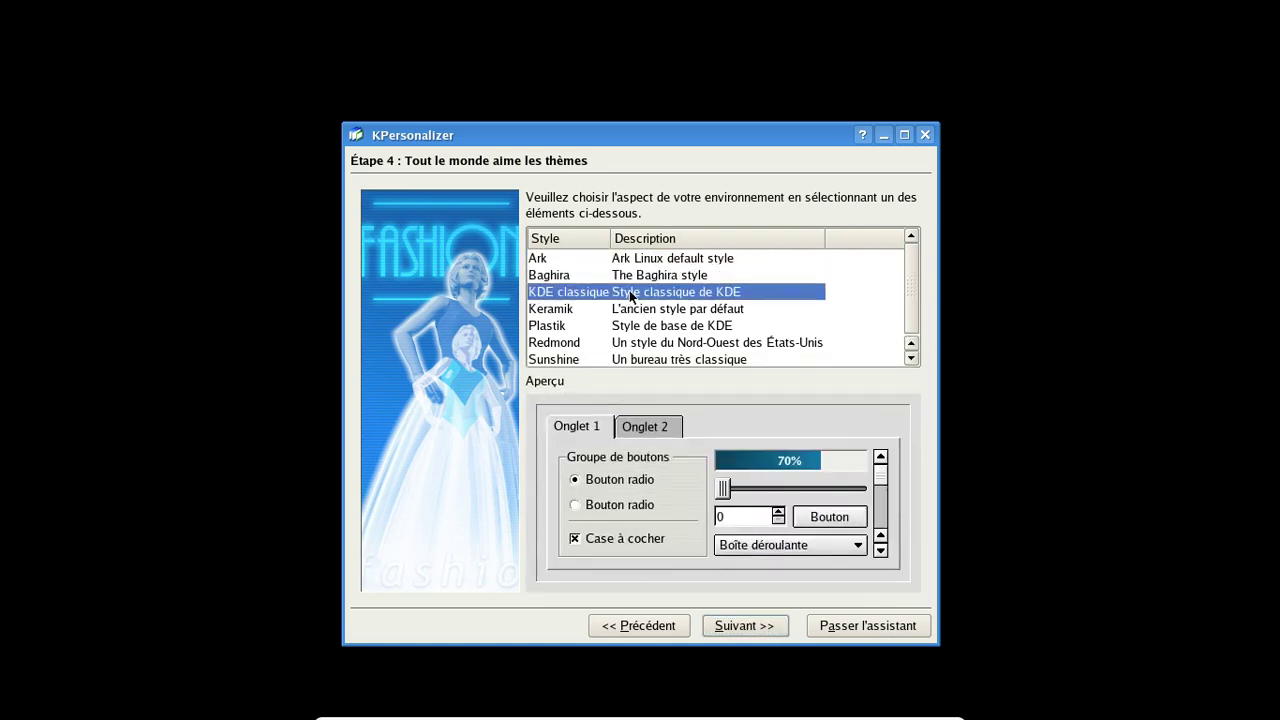
click(630, 310)
click(631, 326)
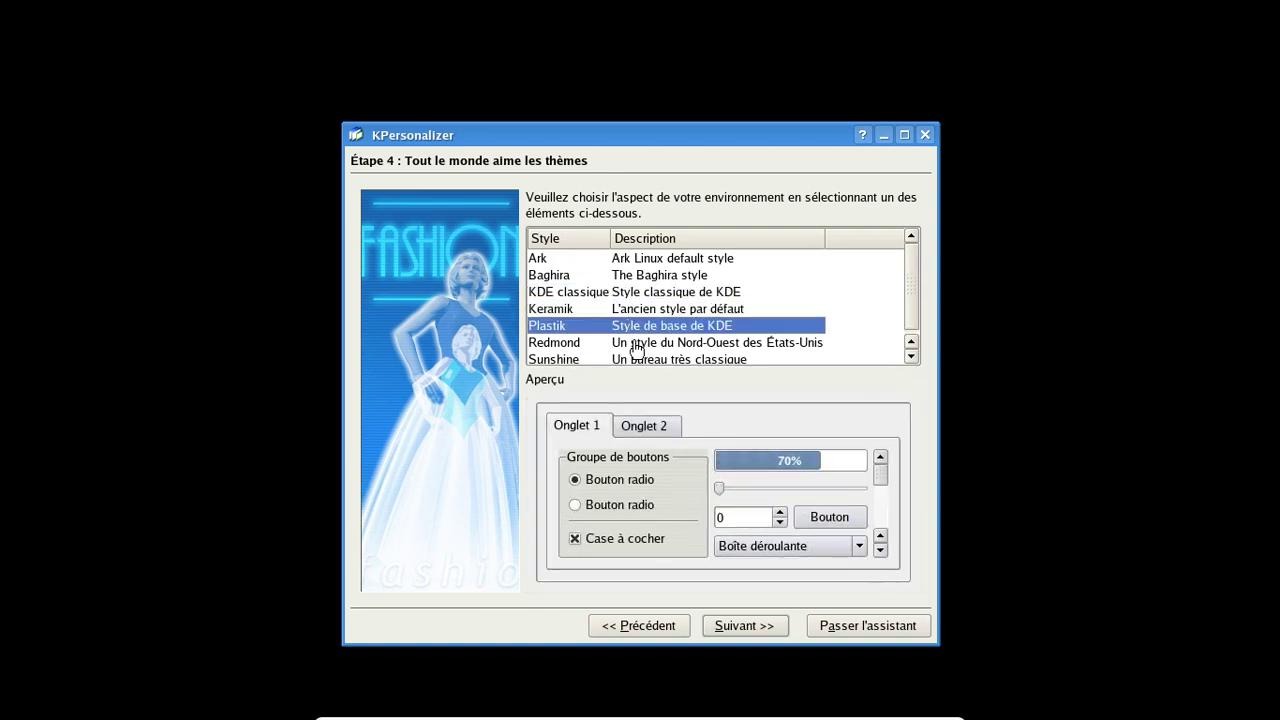
click(634, 343)
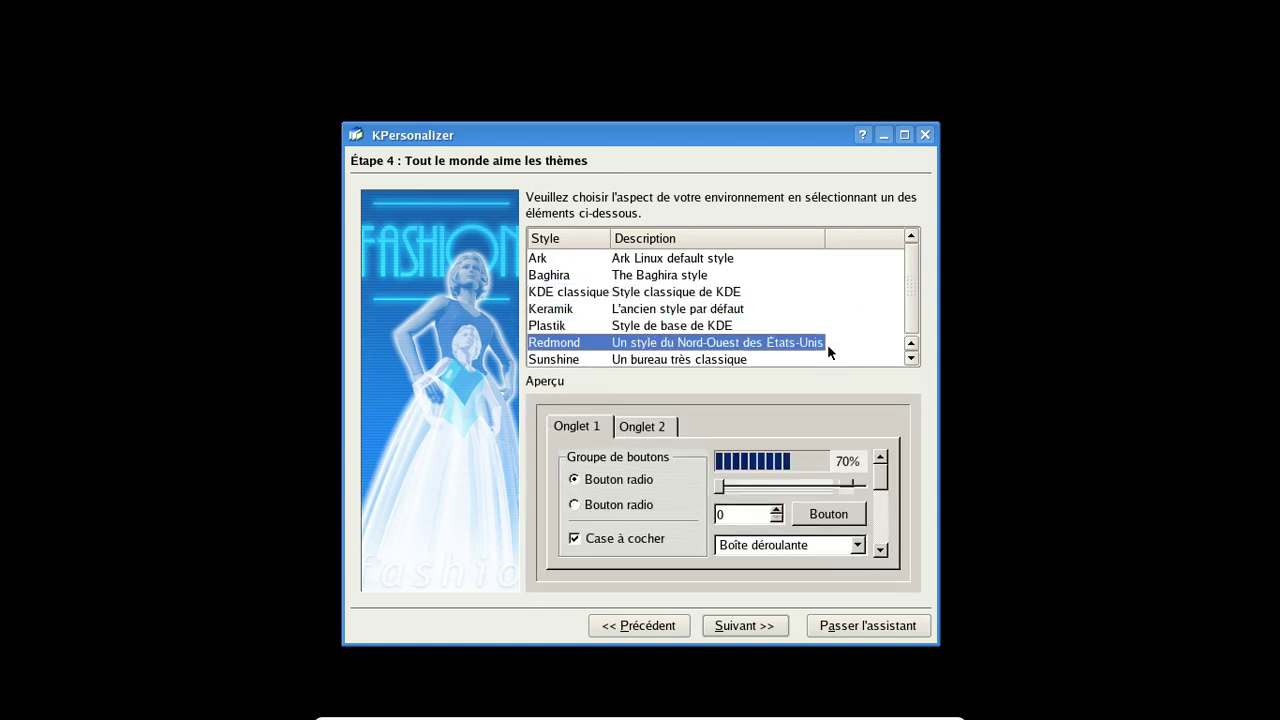
click(731, 361)
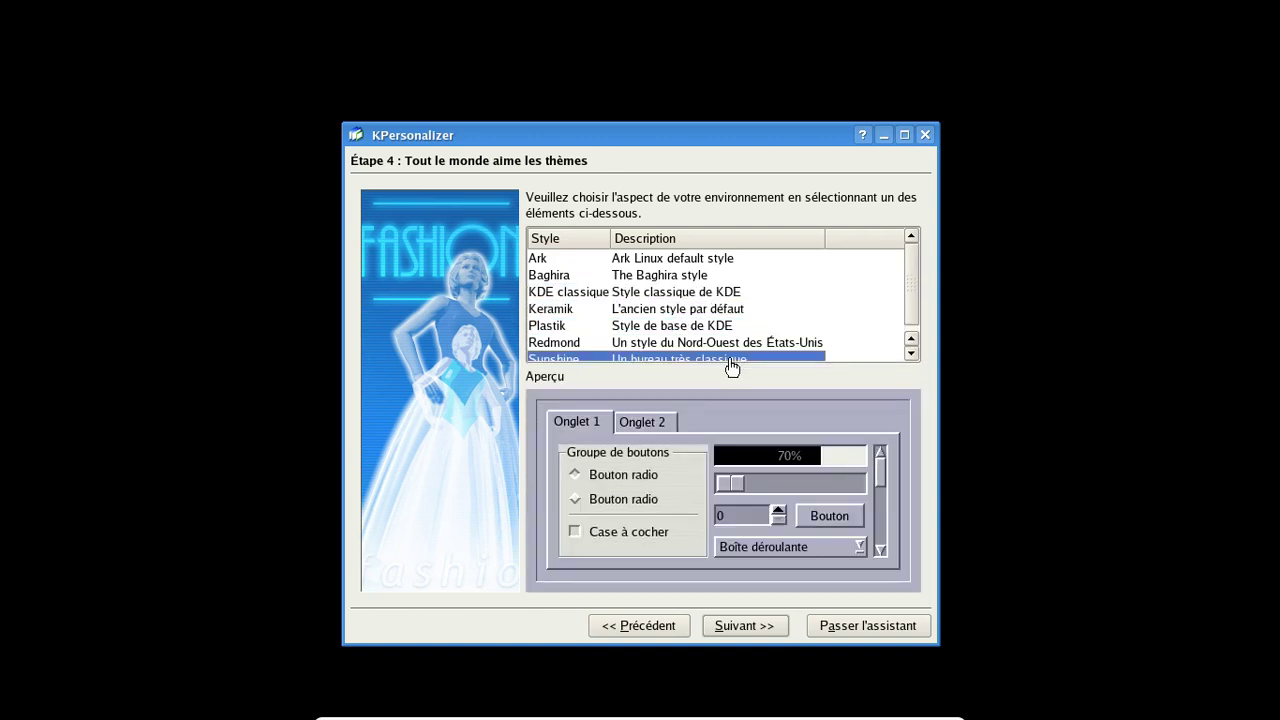
Step: Reselect the Ark style and finish the KPersonalizer wizard
click(655, 259)
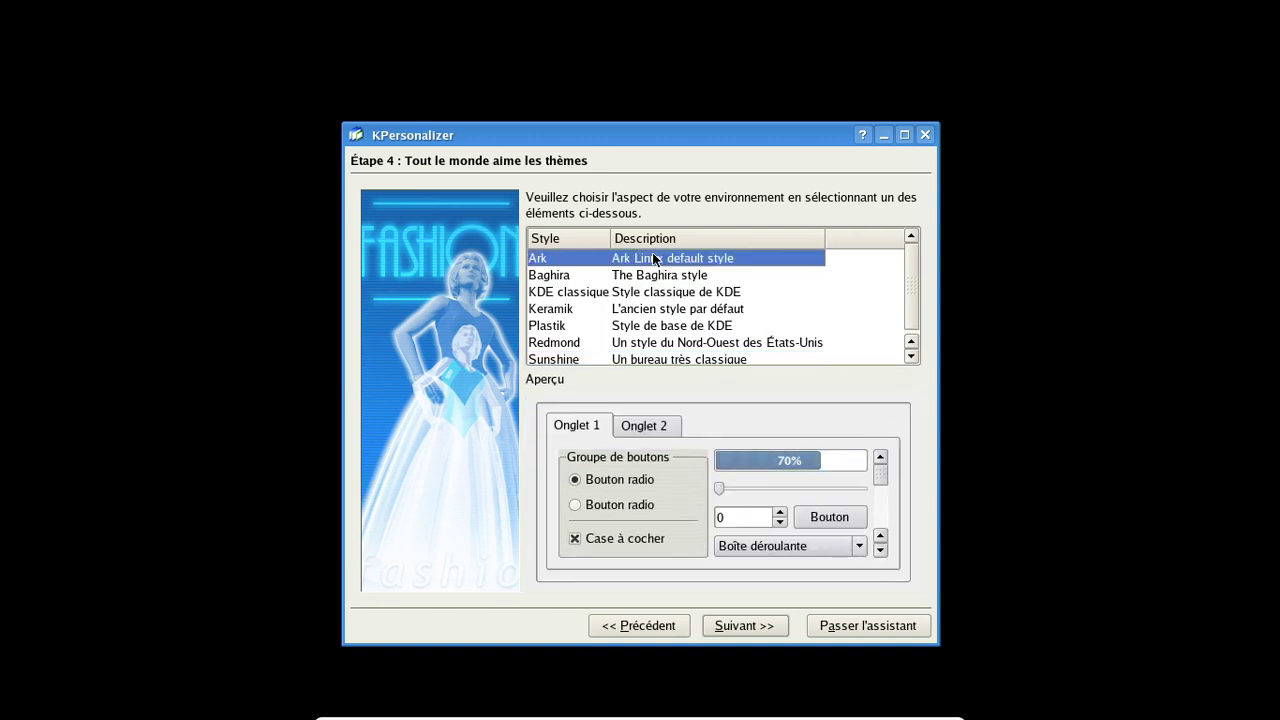
click(758, 626)
click(751, 626)
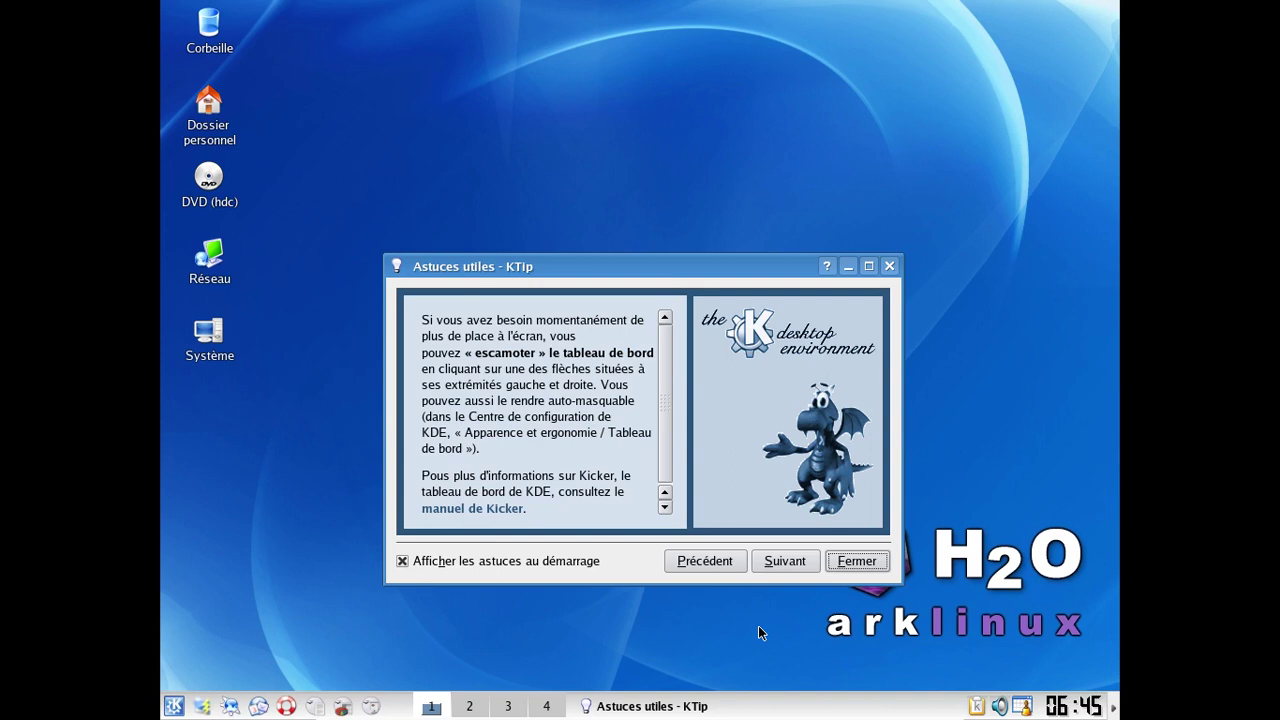
Step: Close the tips dialog, launch the KDE configuration centre from the K menu, and move it down-right
click(878, 560)
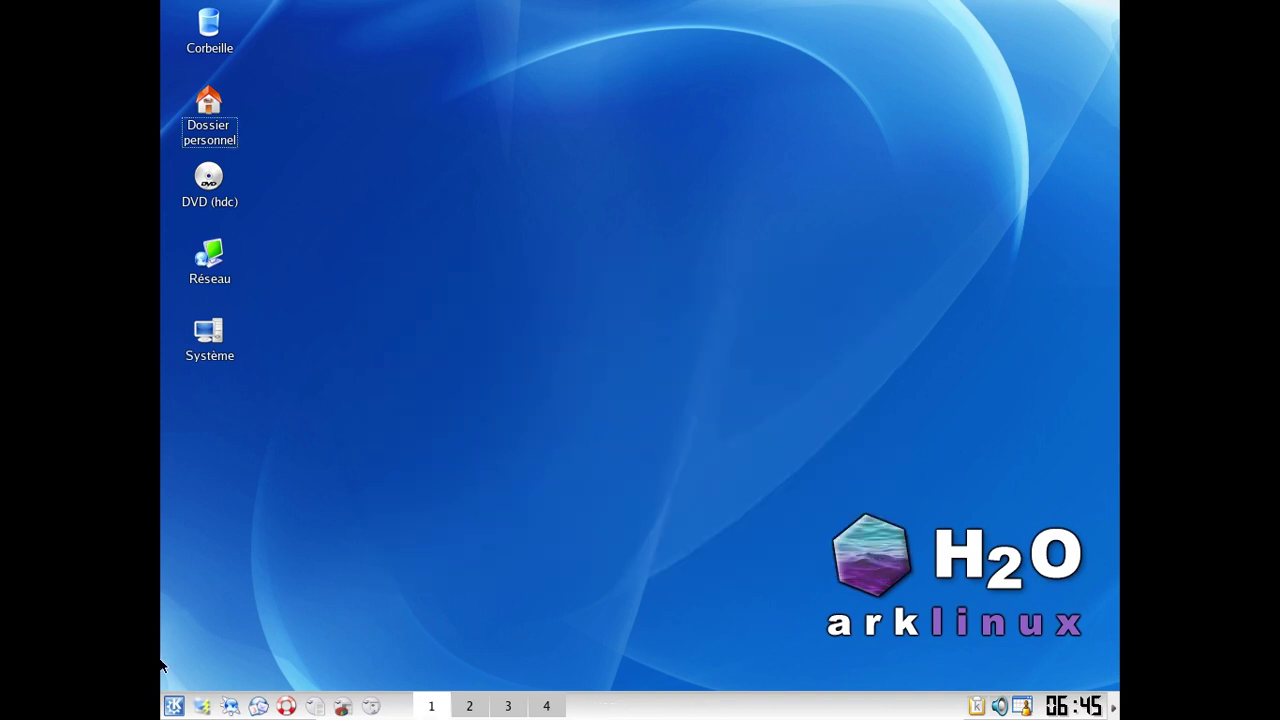
click(176, 707)
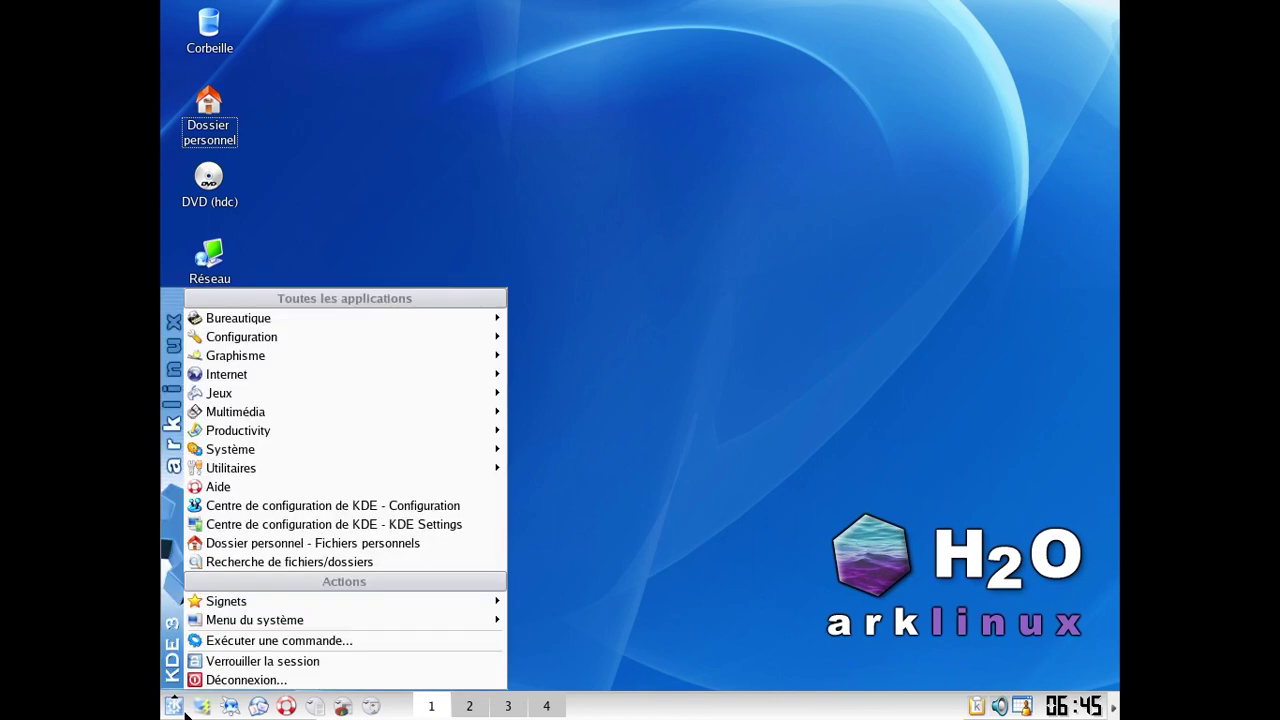
click(333, 508)
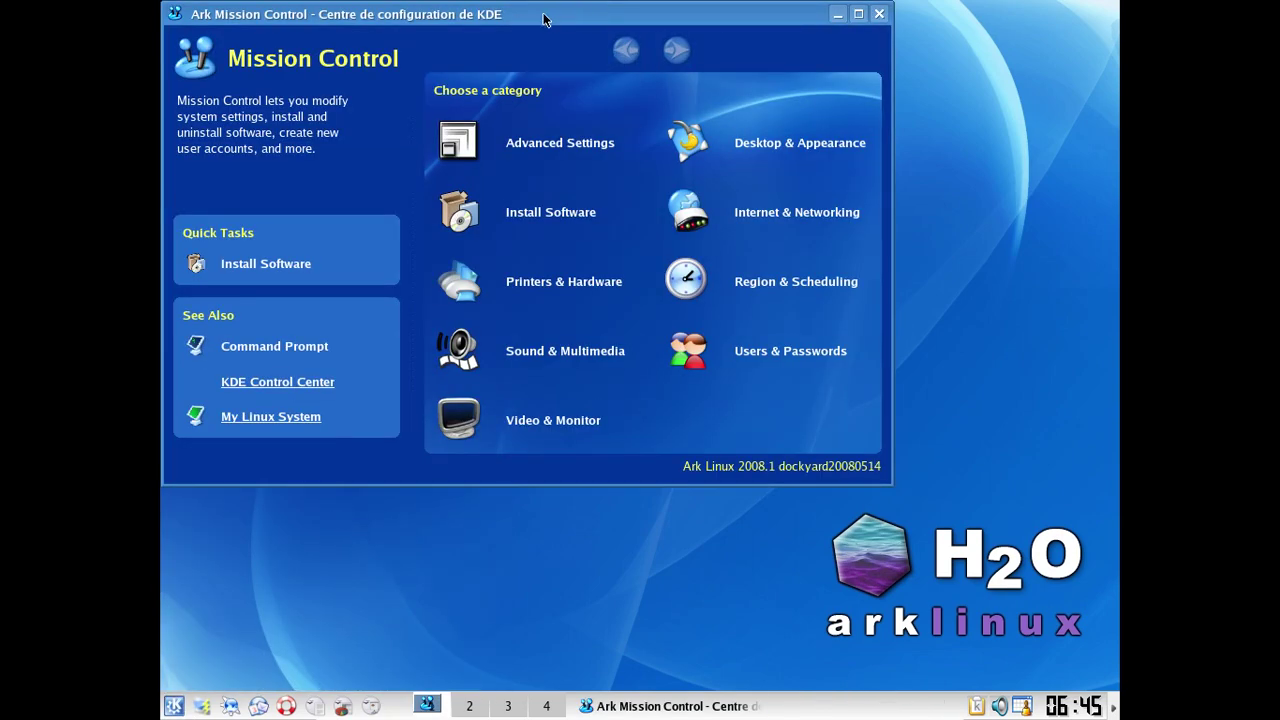
drag(508, 14, 632, 85)
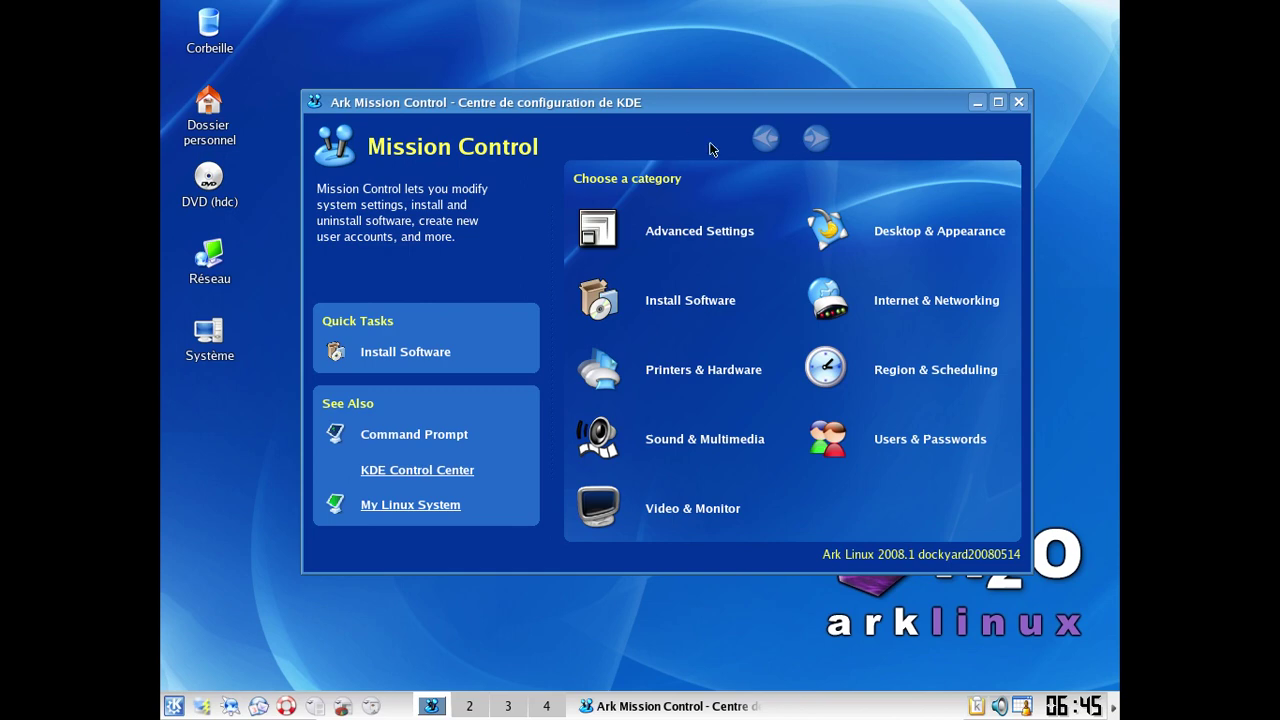
Step: Check the network interfaces under Internet & Networking, then close them and return to the category list
click(899, 297)
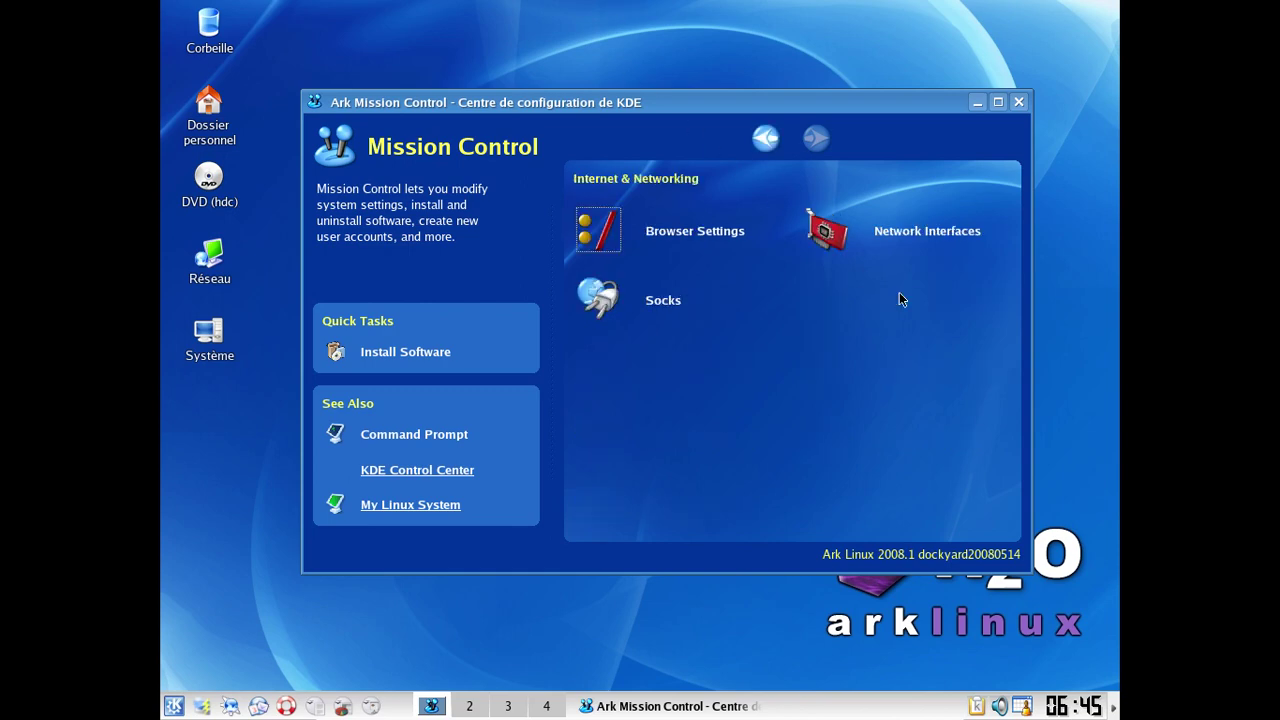
click(909, 243)
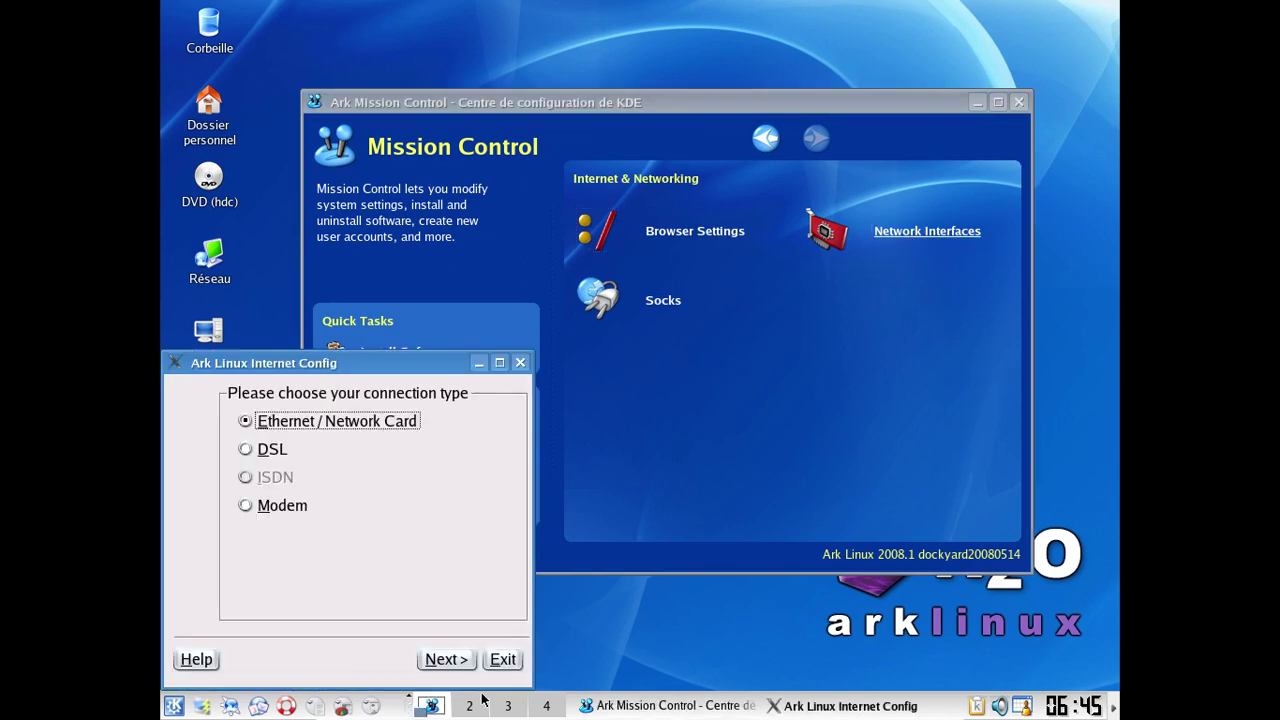
click(441, 664)
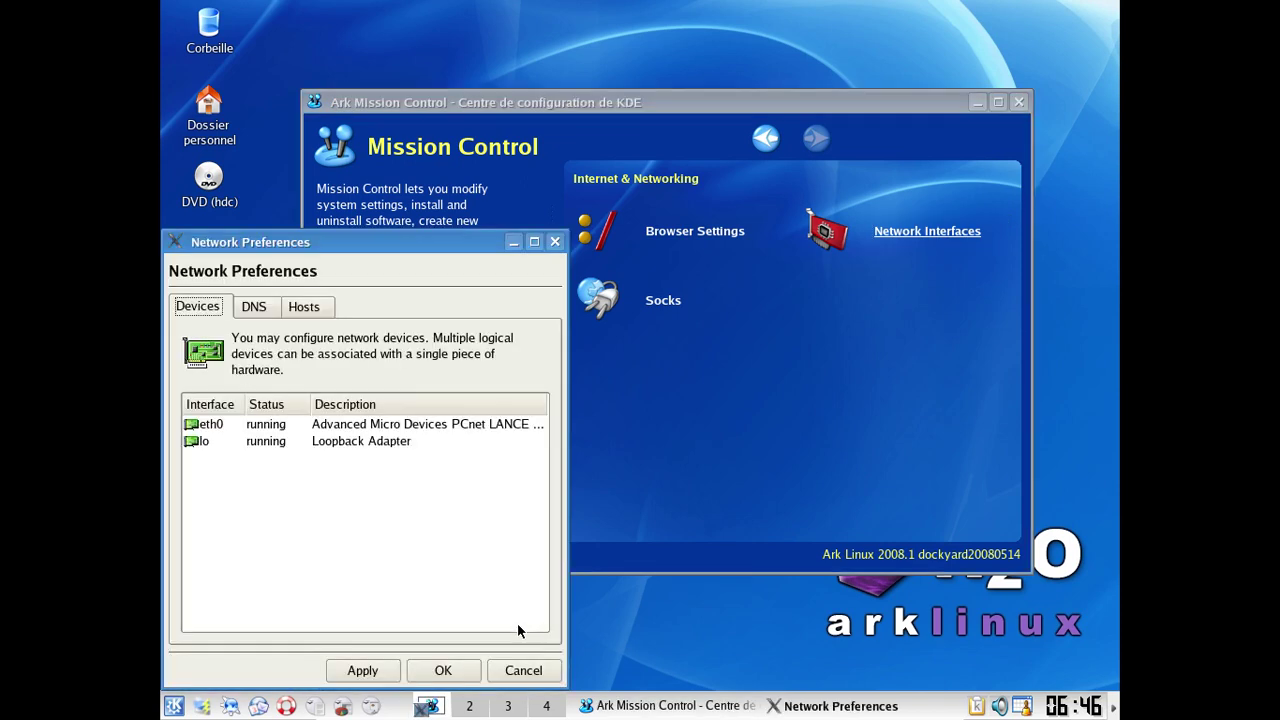
click(553, 241)
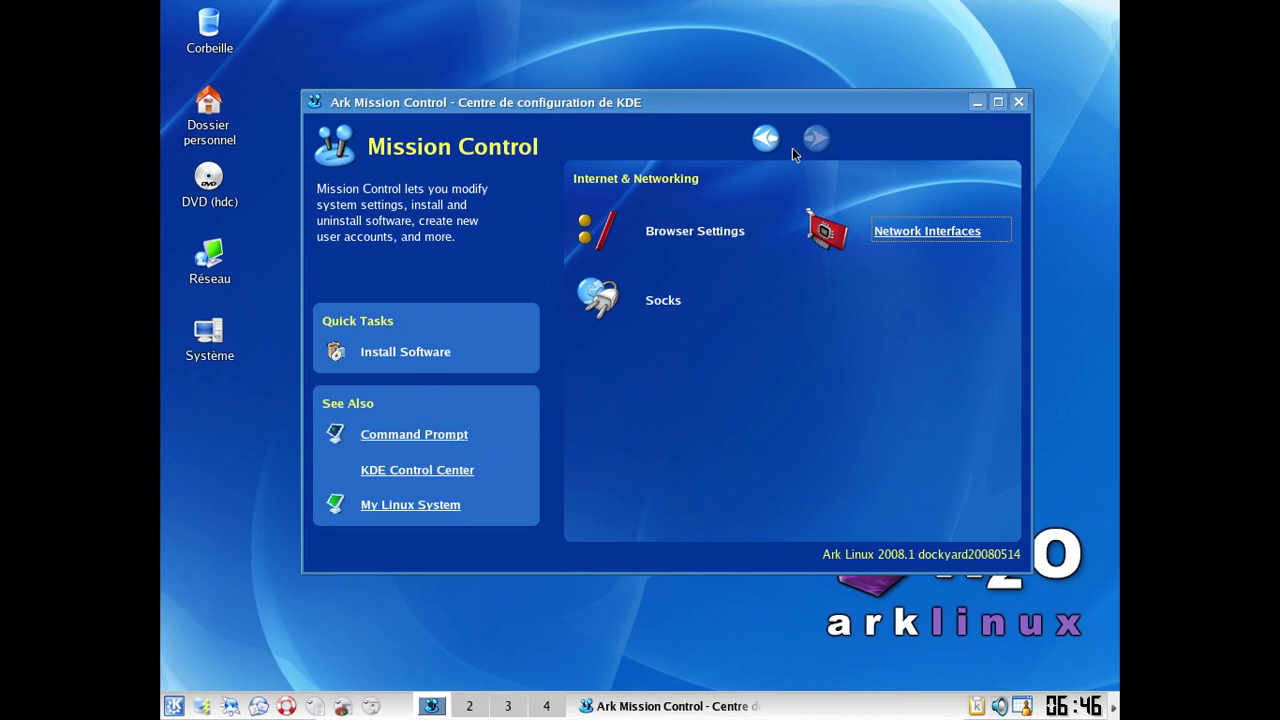
click(767, 140)
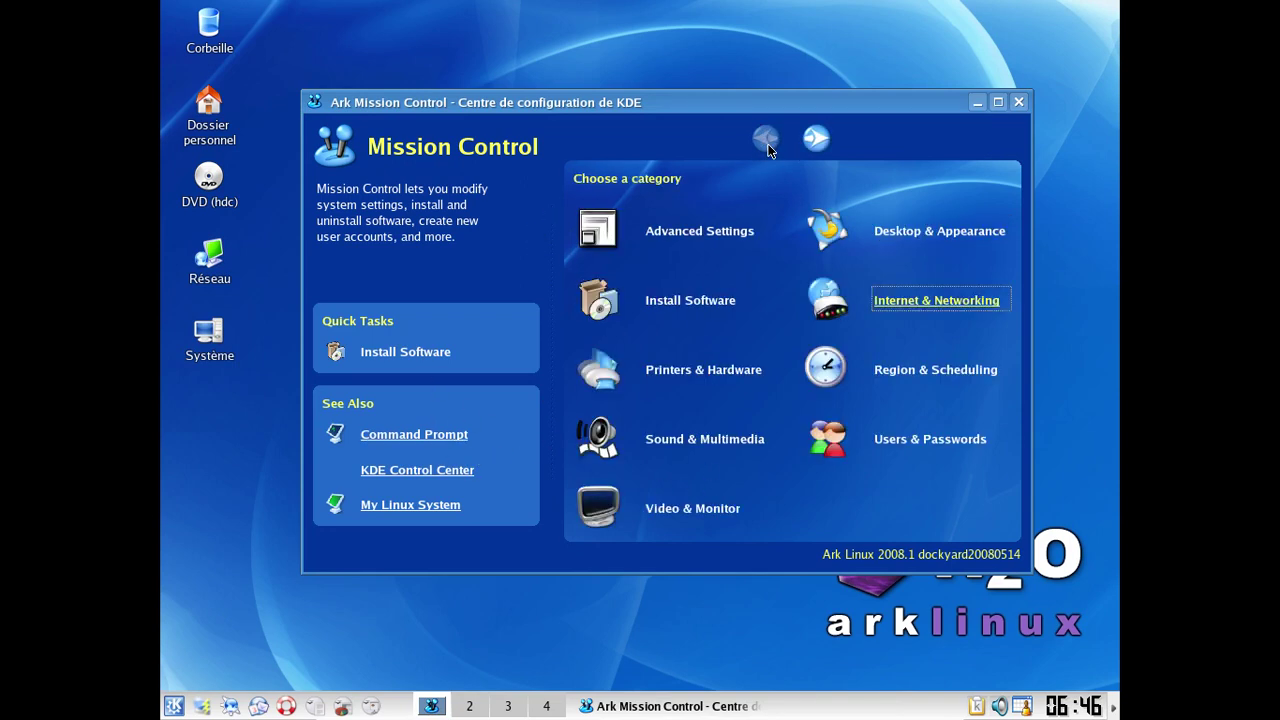
Step: Start adding a new user from Users & Passwords, reposition KUser, and view its About box
click(900, 441)
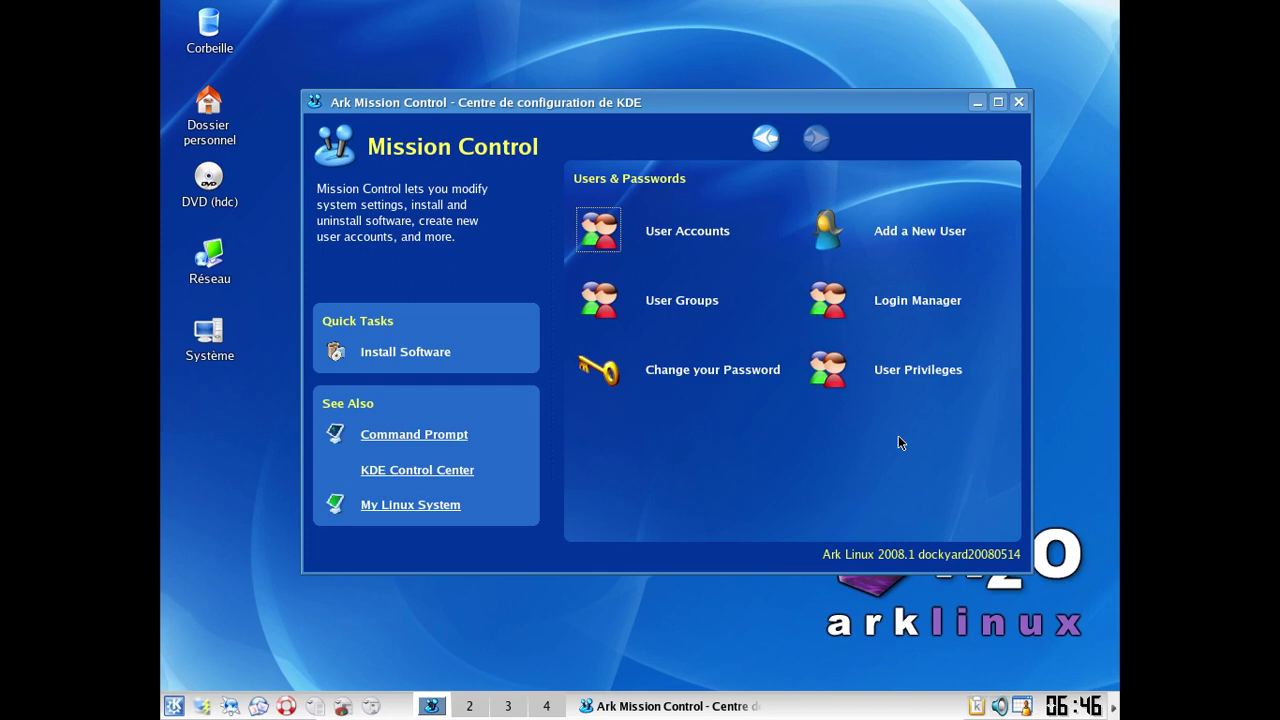
click(903, 233)
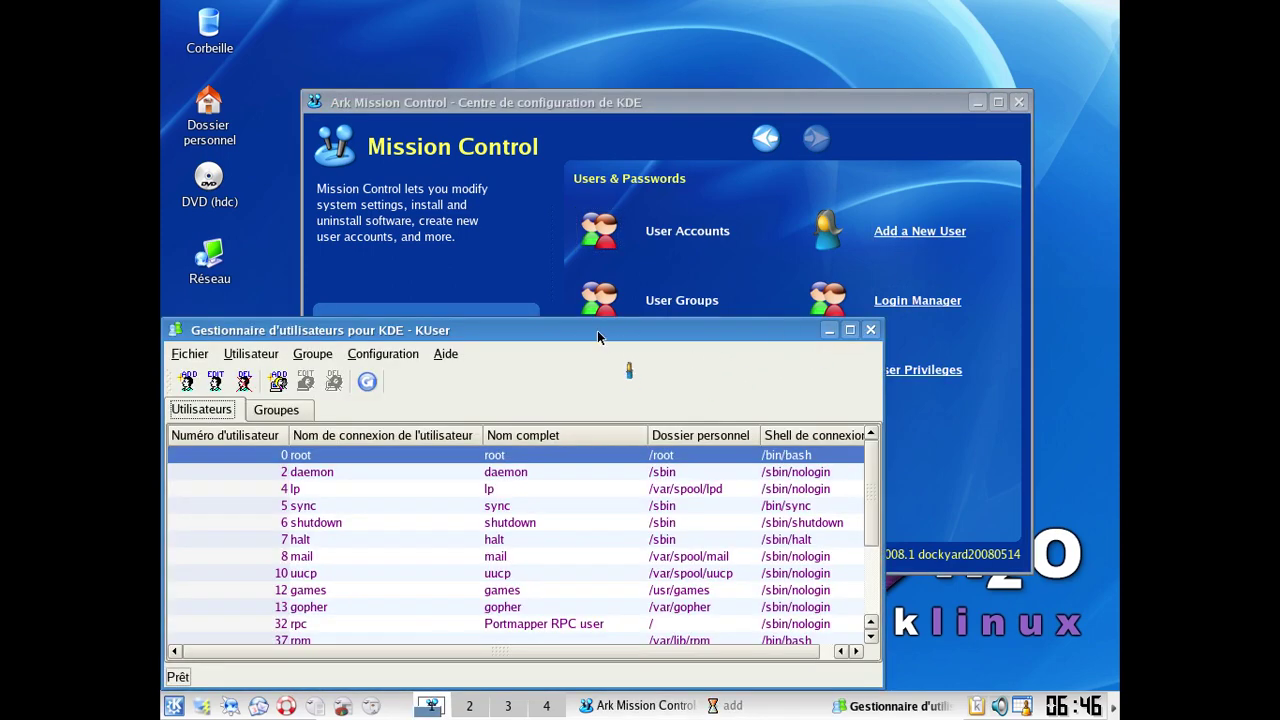
drag(597, 329, 781, 254)
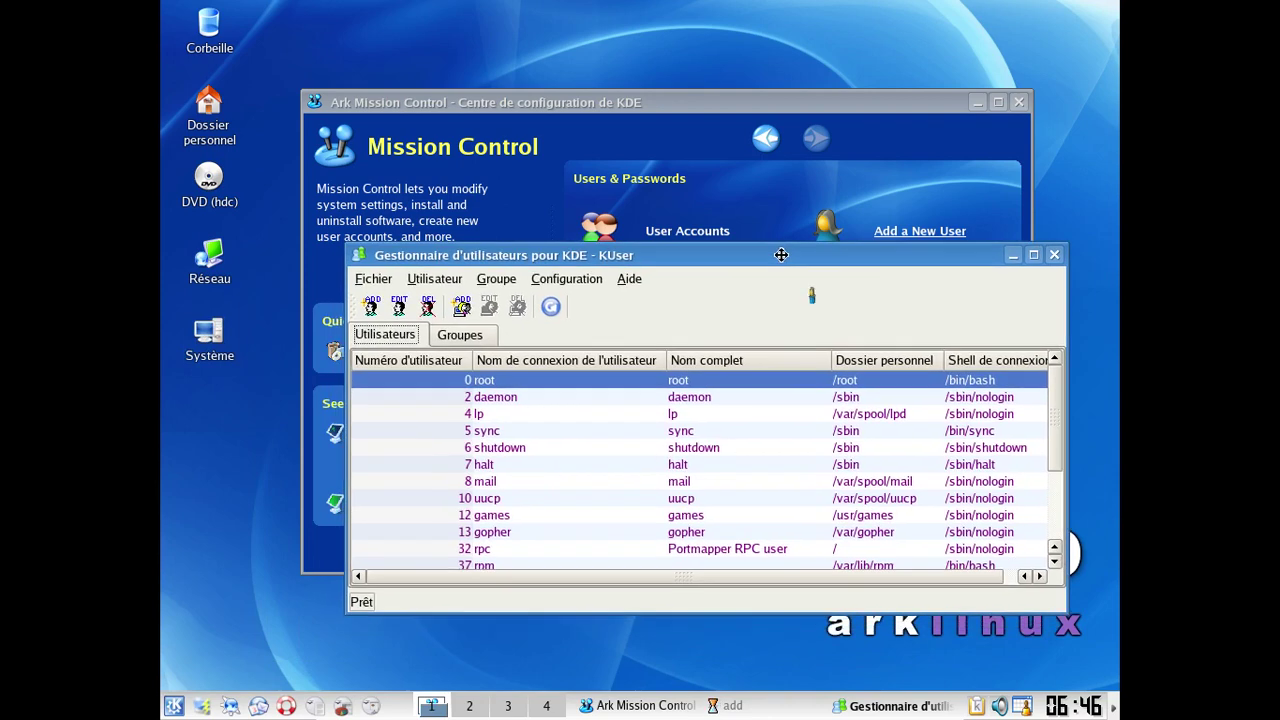
click(639, 282)
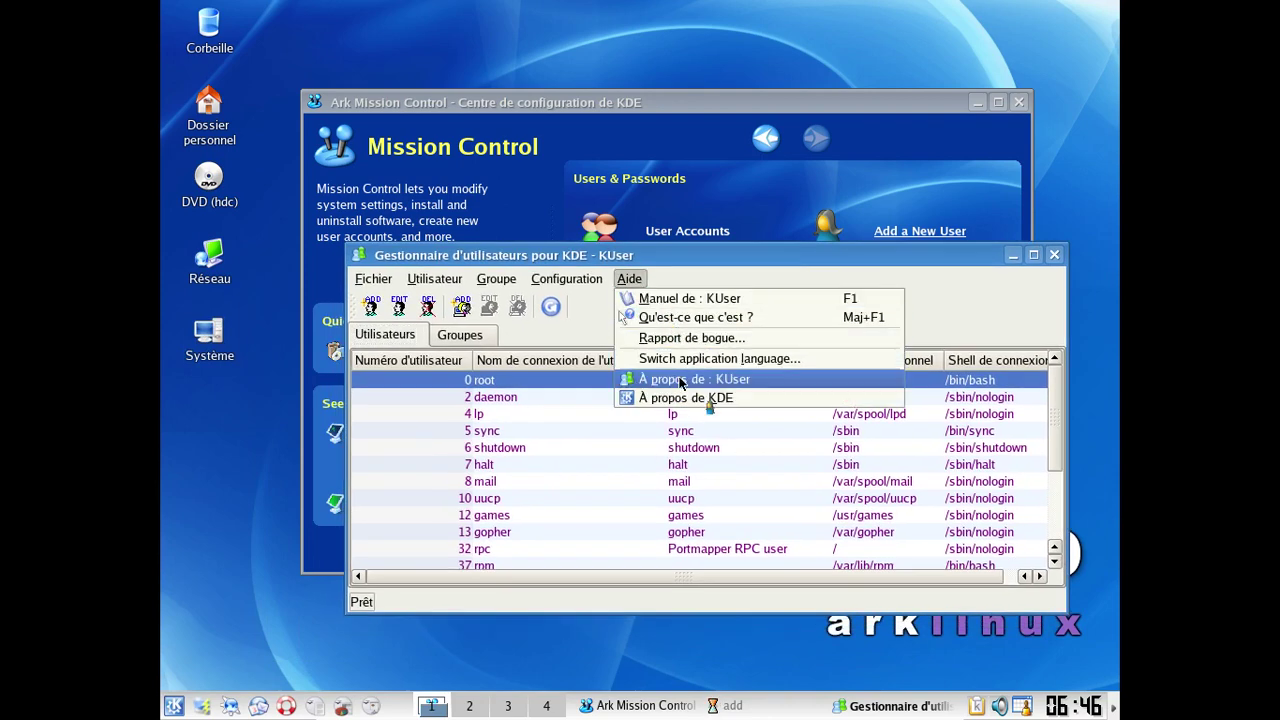
click(678, 379)
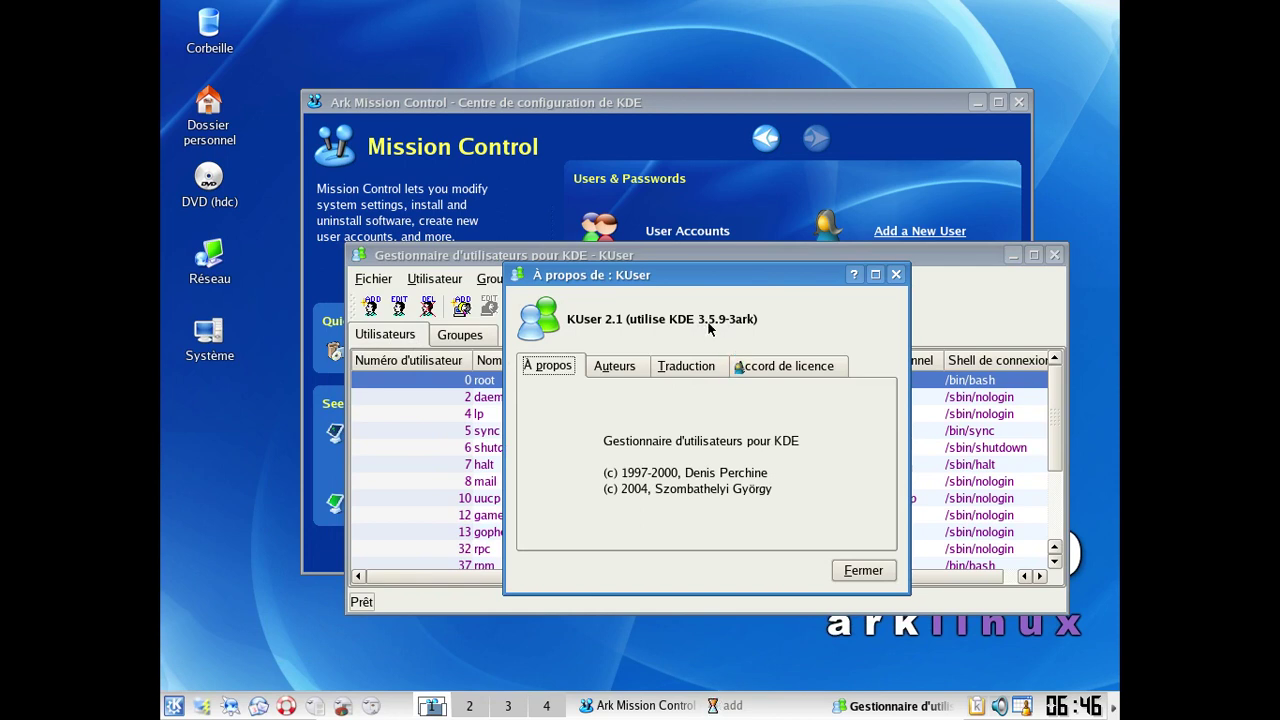
click(860, 570)
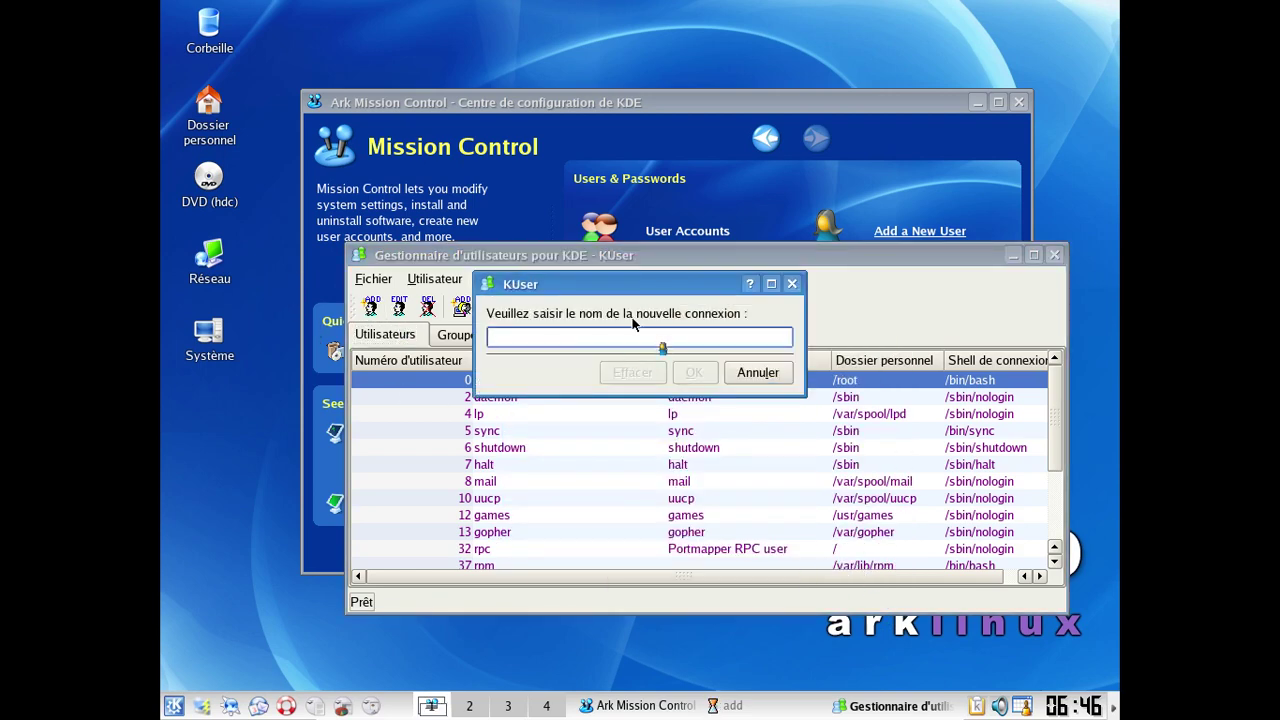
Step: Enter the new login name and the user's full name, and enable the account
text(F)
key(BackSpace)
text(fred)
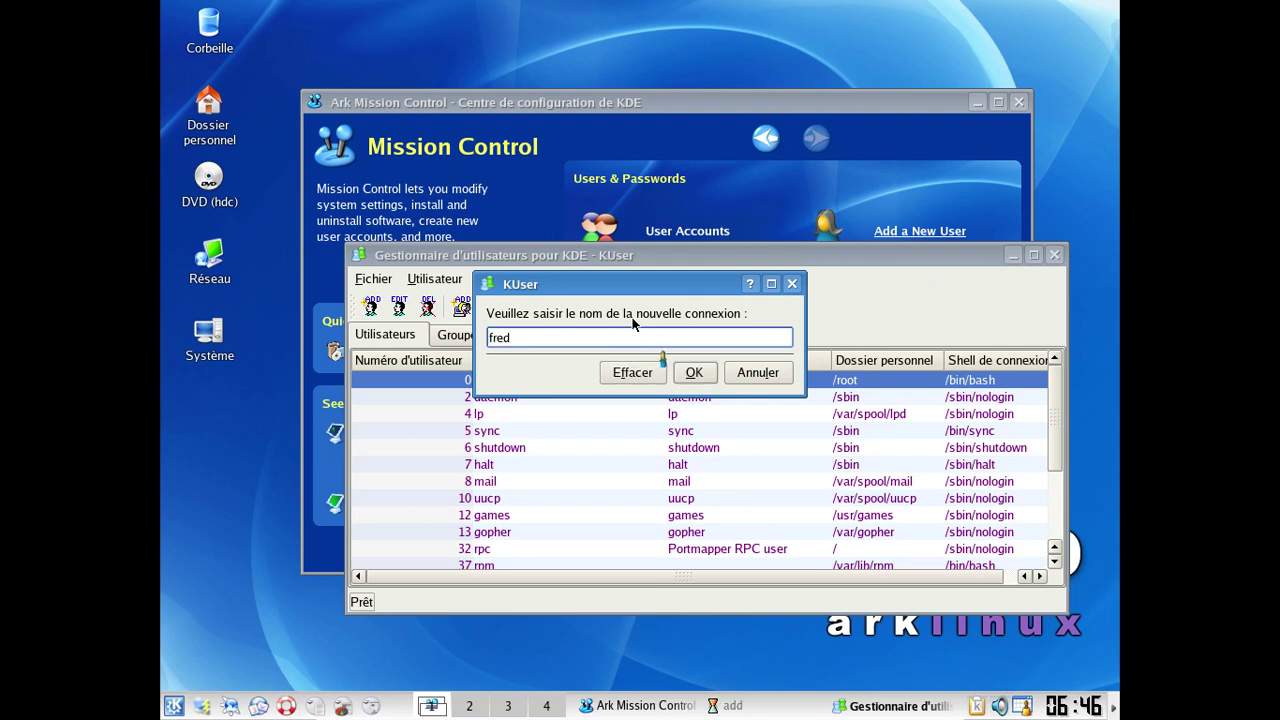
click(703, 380)
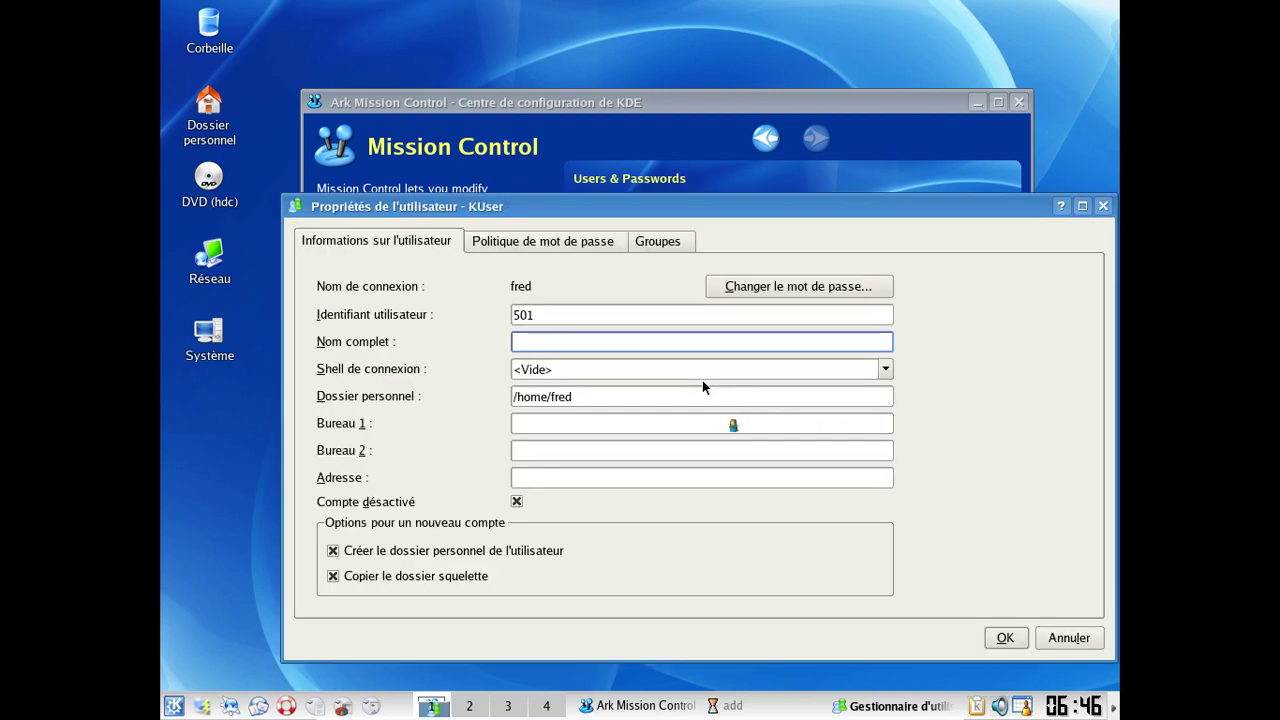
text(Frederic Bezies)
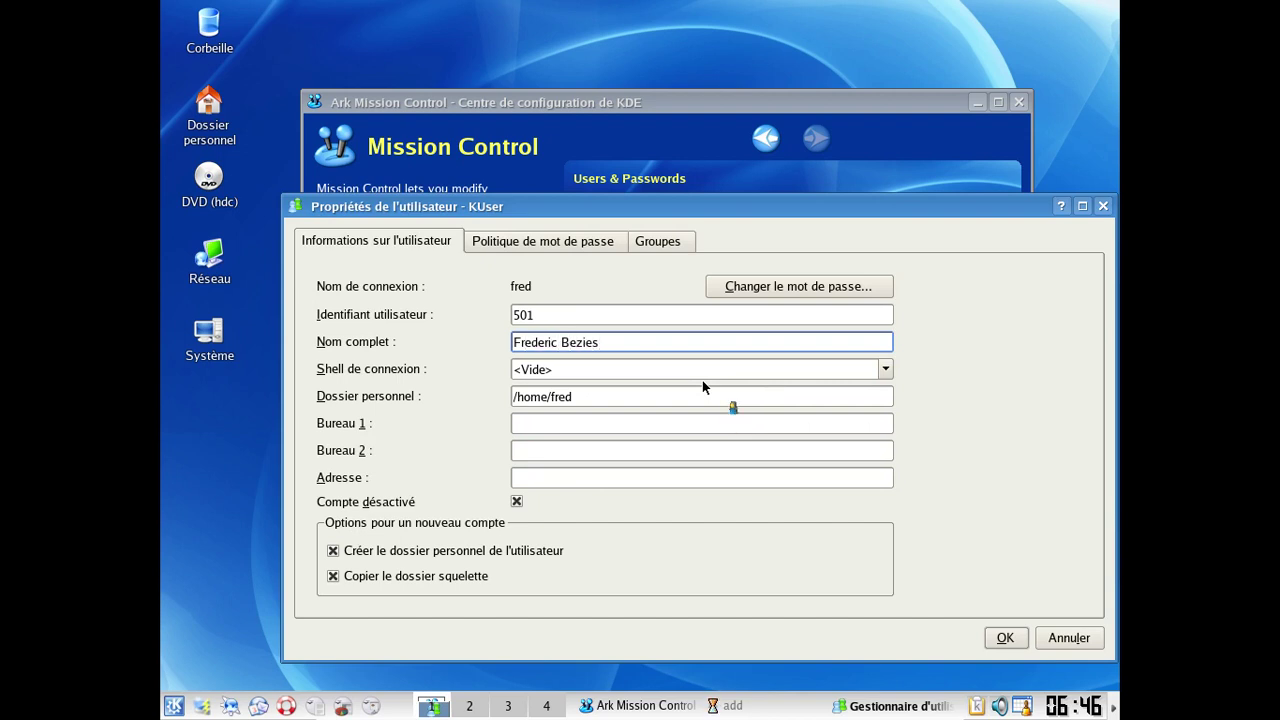
click(517, 501)
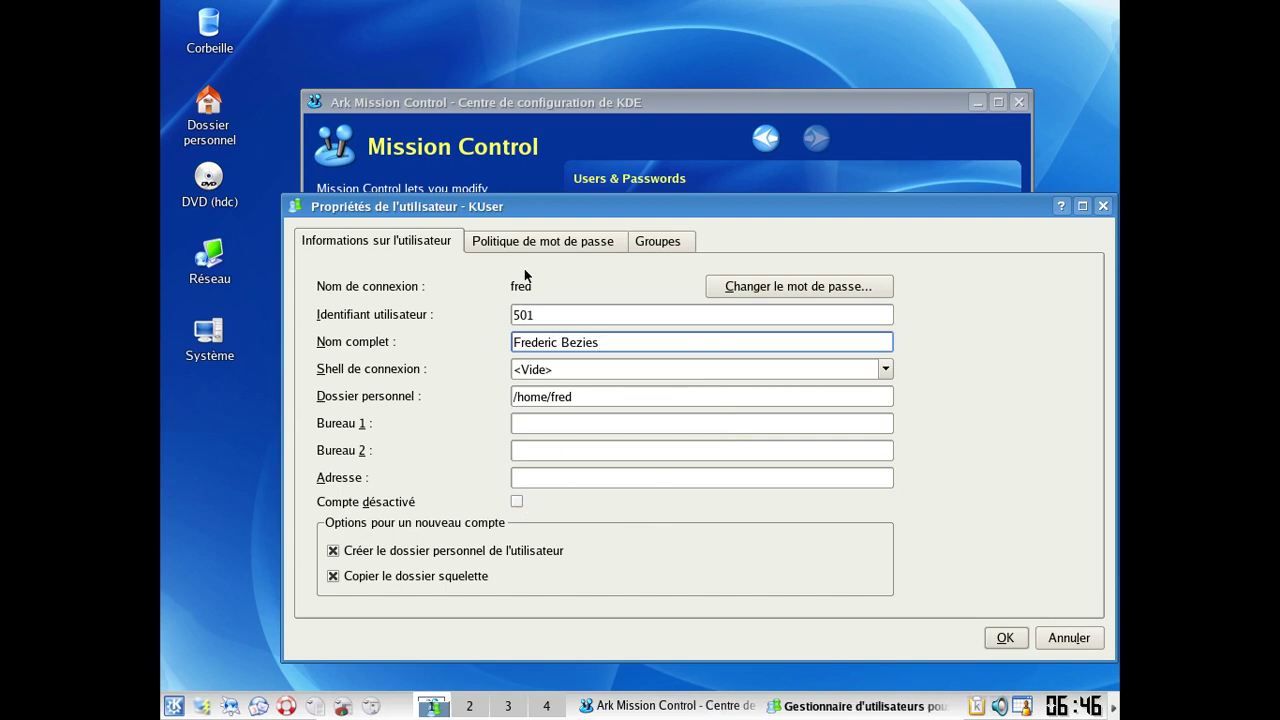
Step: Set and confirm the account password, save the user, and close KUser
click(760, 289)
text(********)
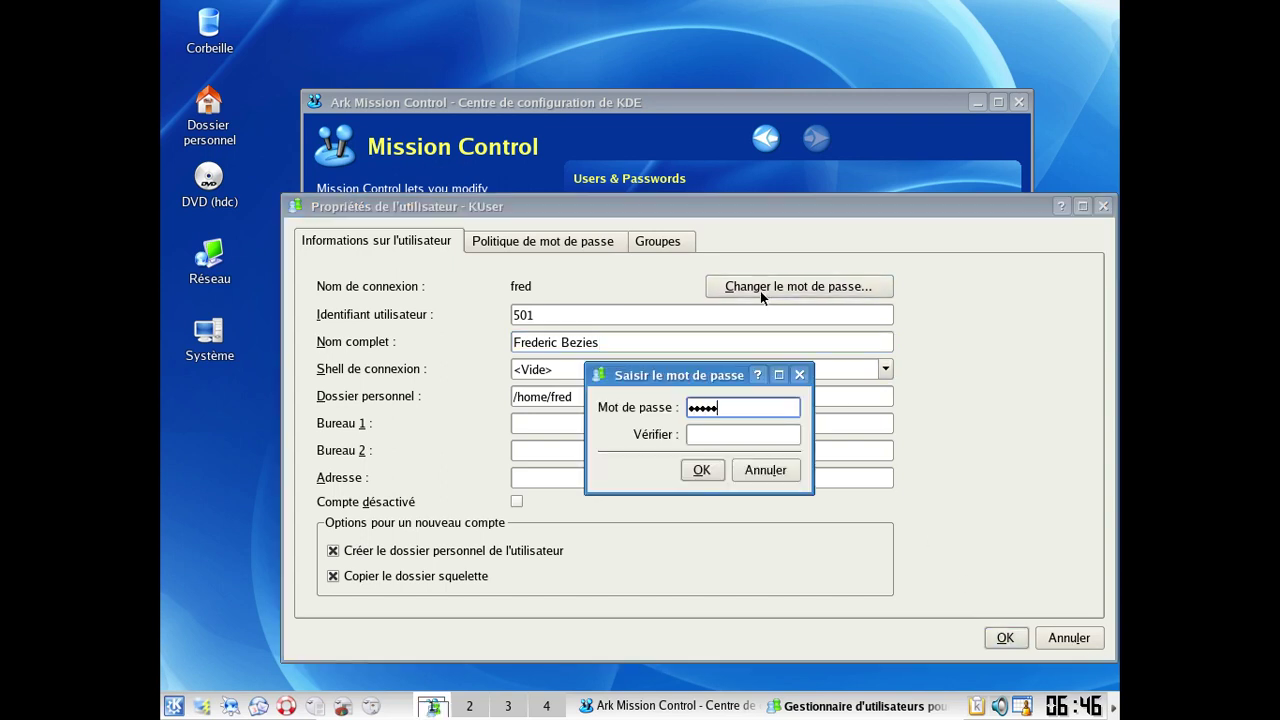
key(Tab)
text(********)
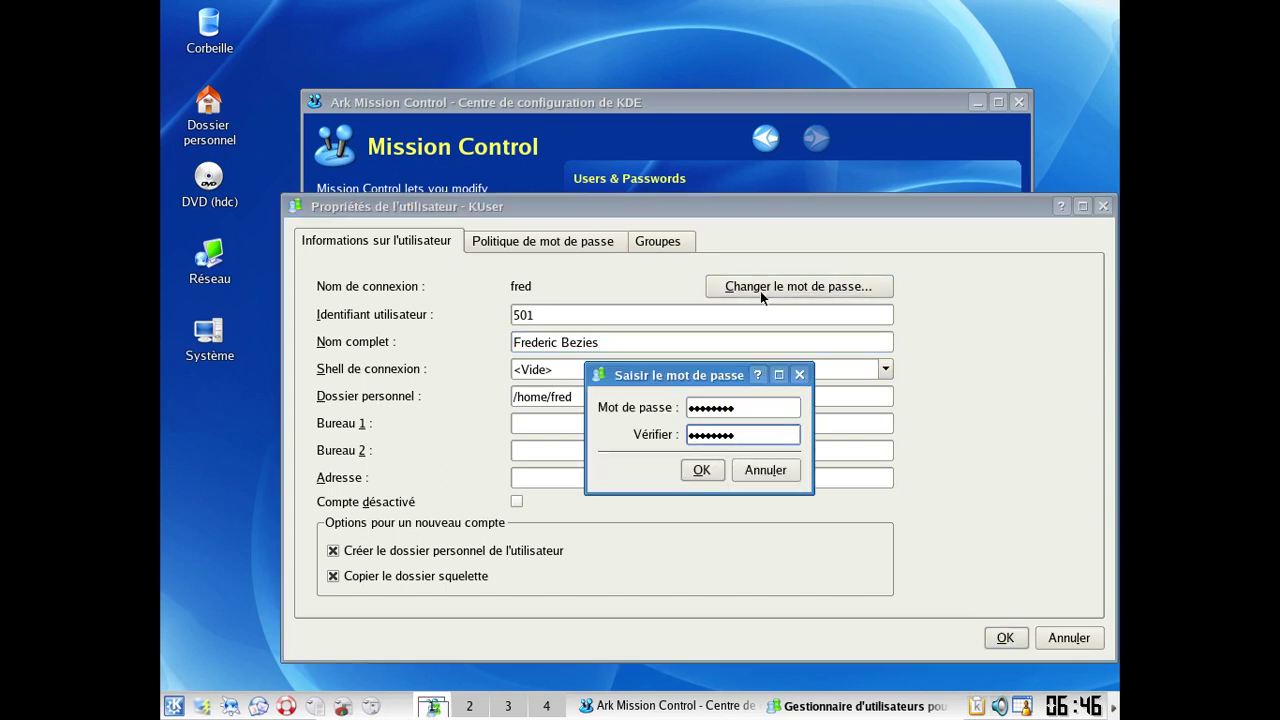
click(704, 466)
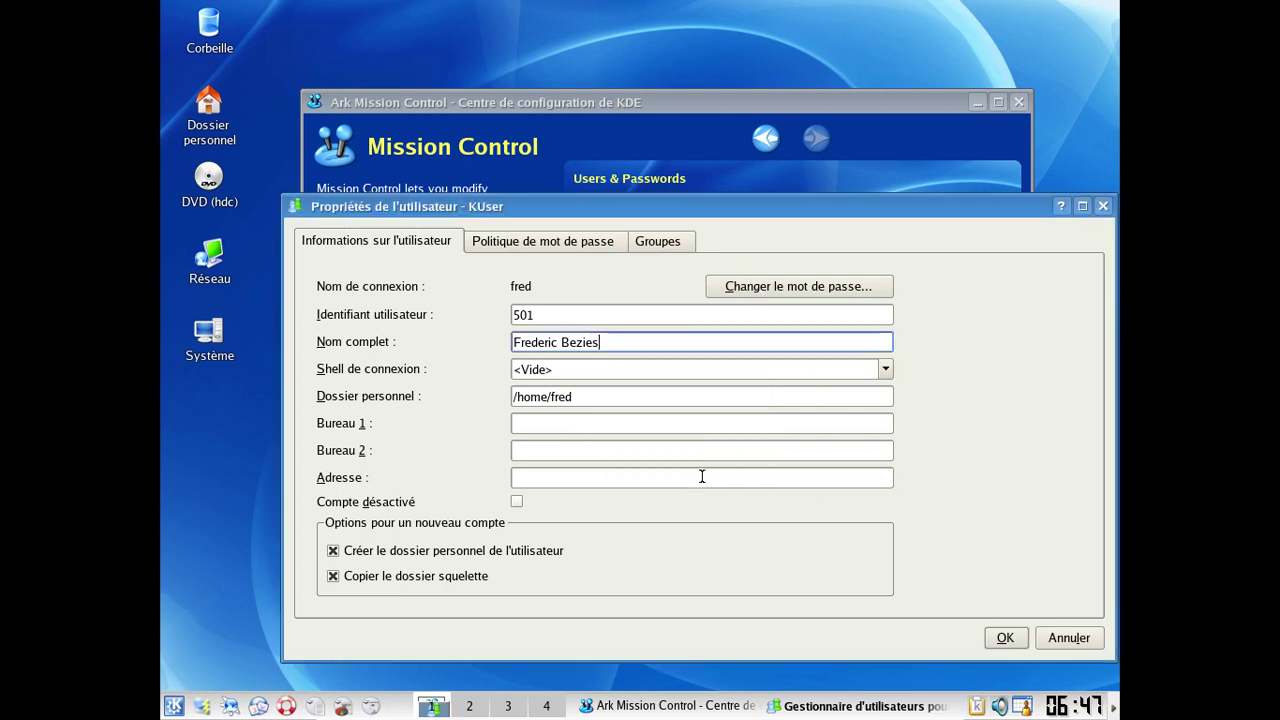
click(1006, 638)
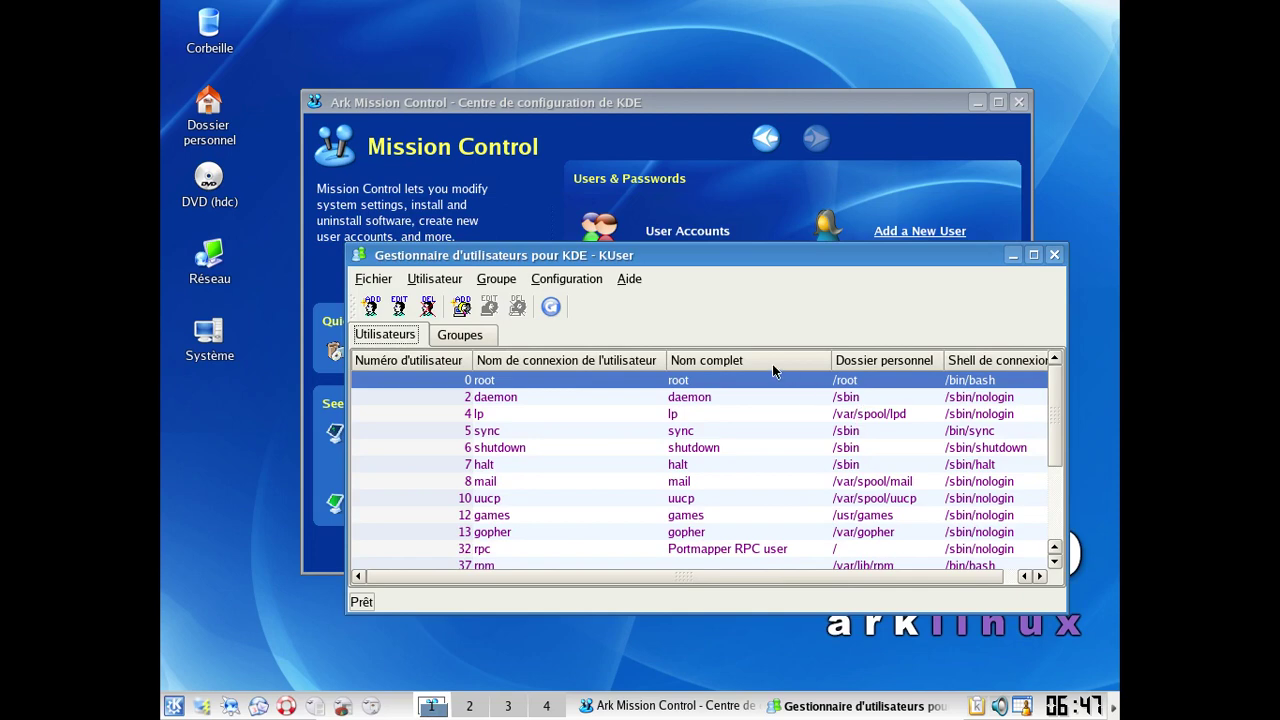
scroll(829, 398, down, 3)
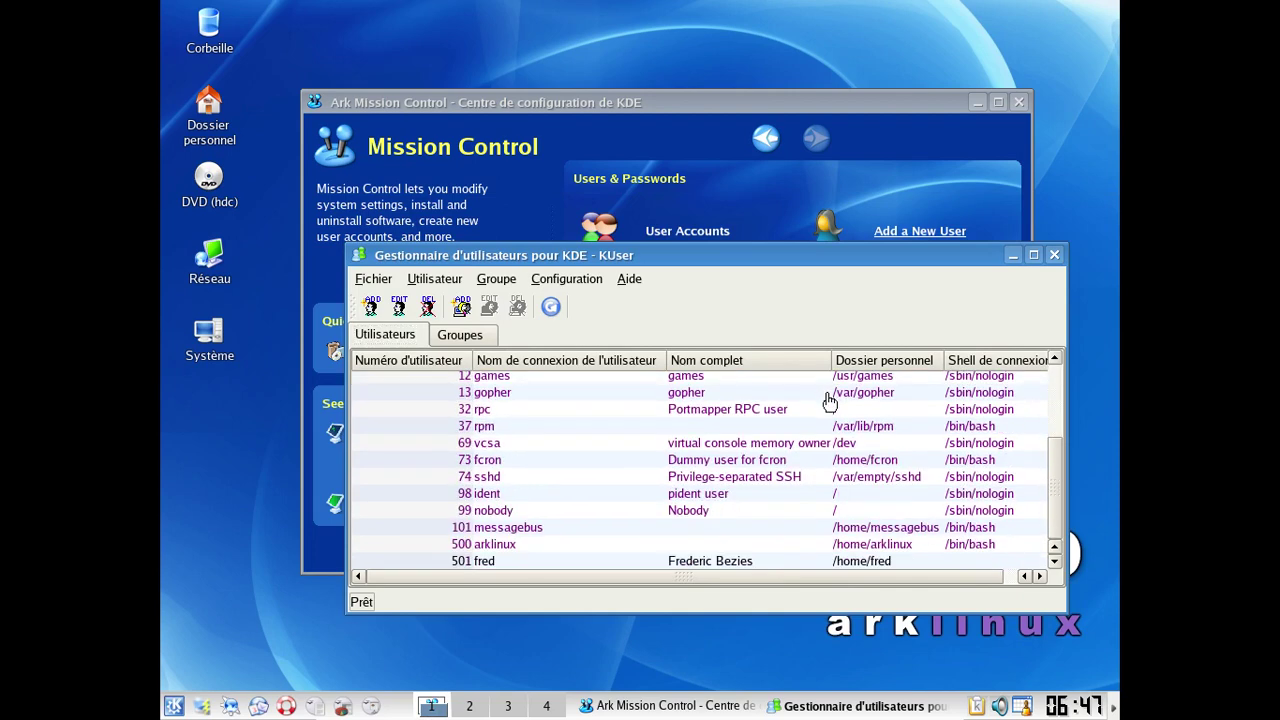
click(1053, 255)
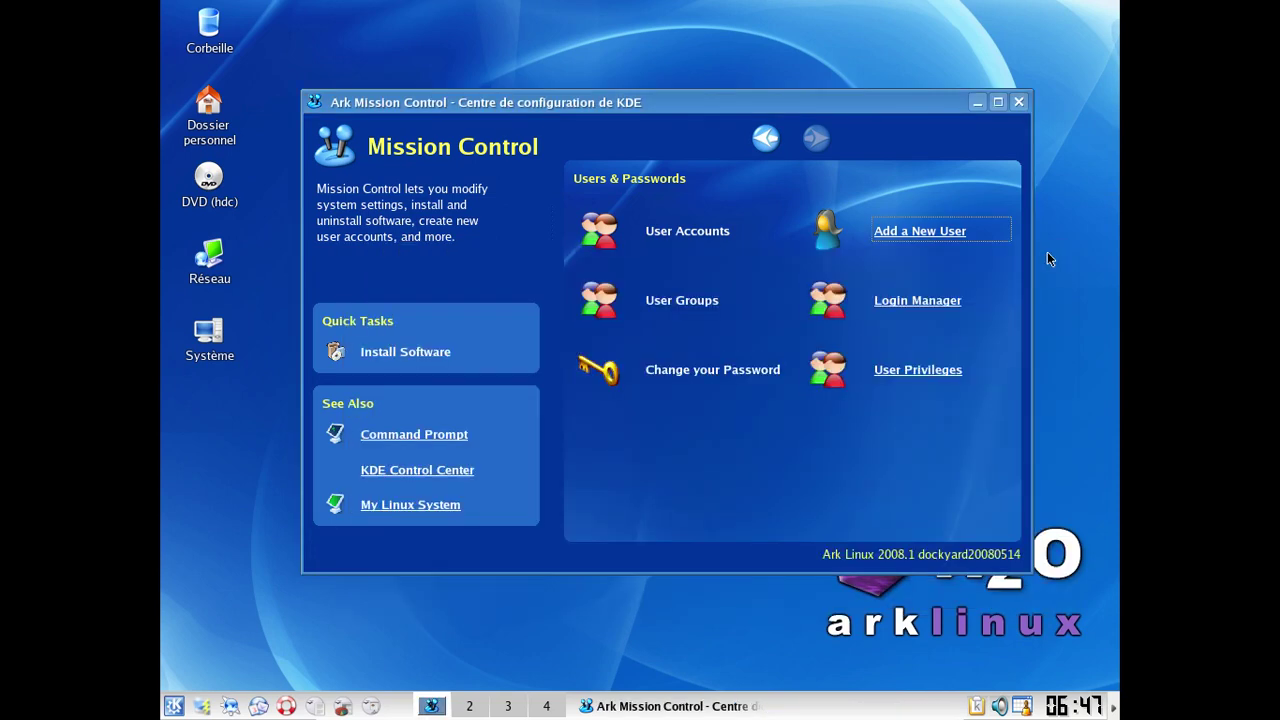
Step: Close Mission Control and end the KDE session via Déconnexion
click(1019, 102)
click(173, 706)
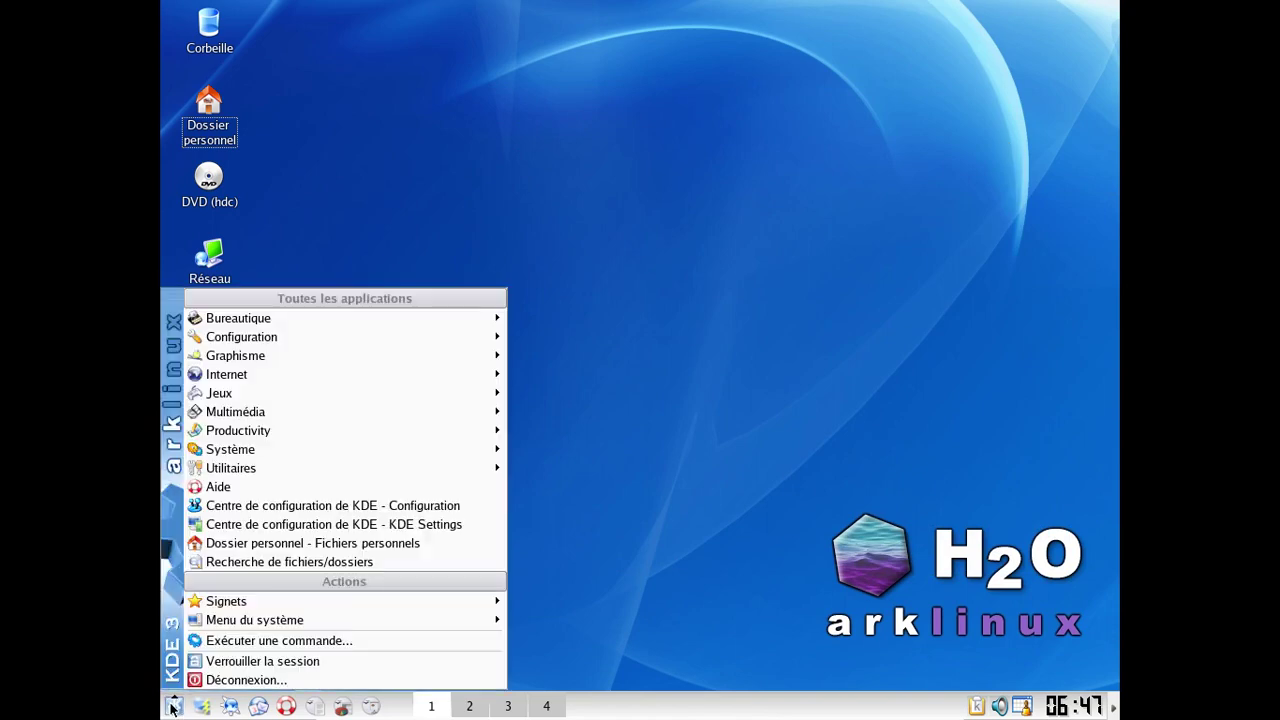
click(250, 680)
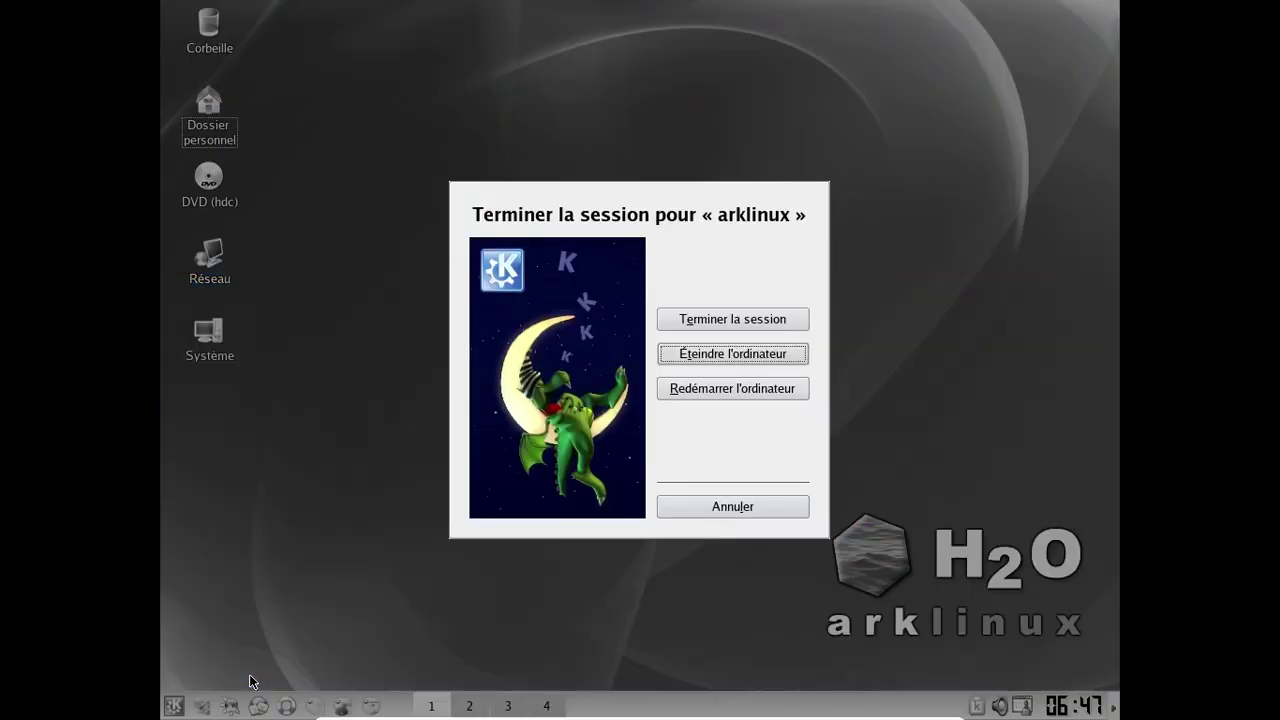
click(733, 319)
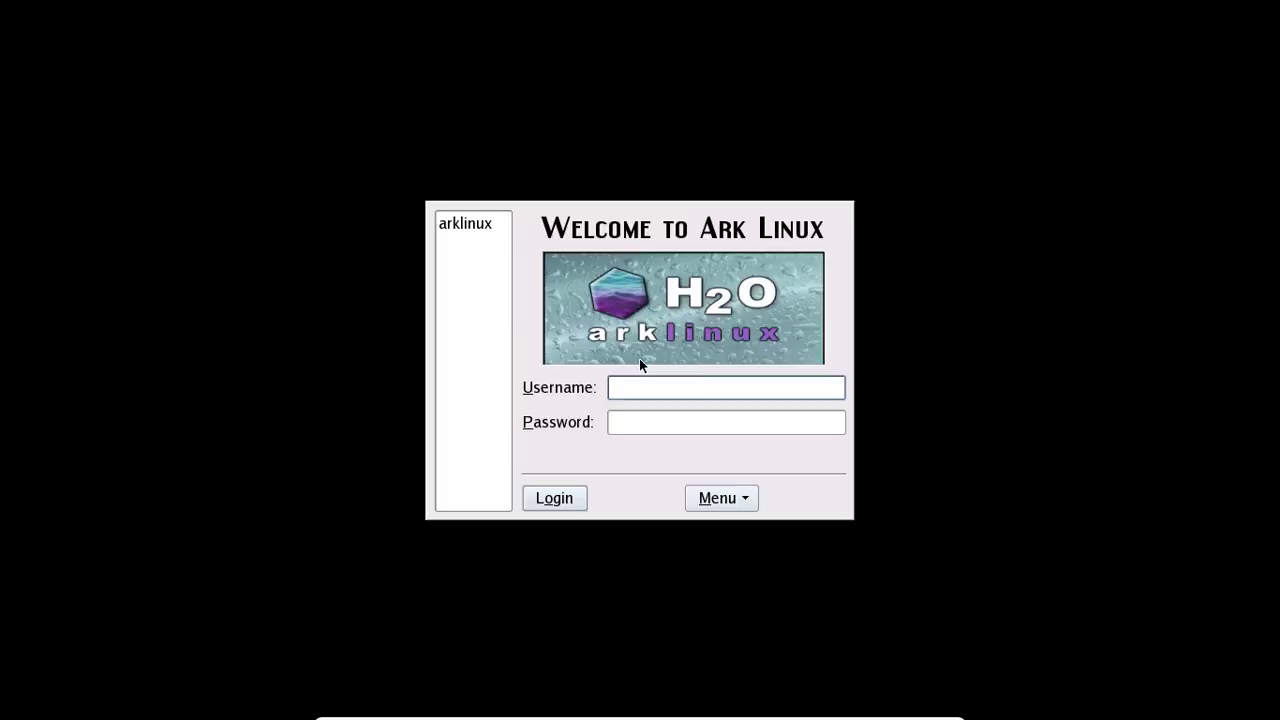
Step: Attempt to log in with the new account, then twice with the default account
text(red)
key(Tab)
text(********)
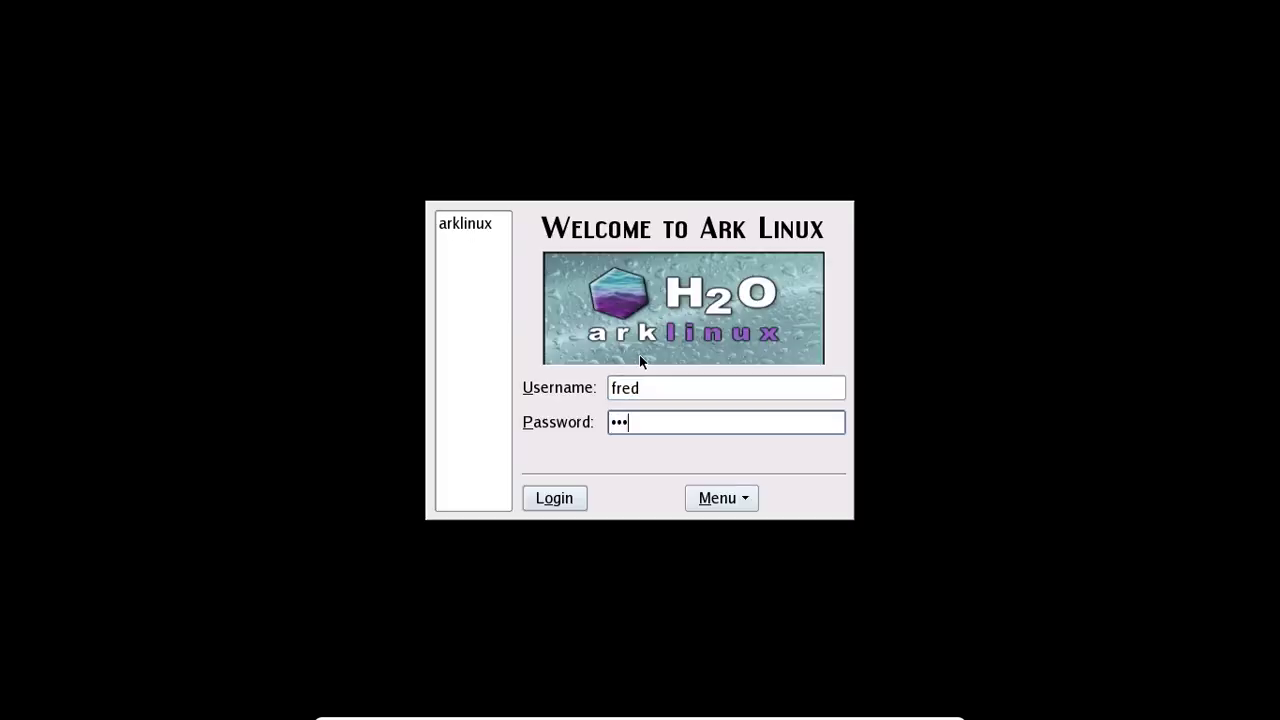
key(Return)
click(476, 223)
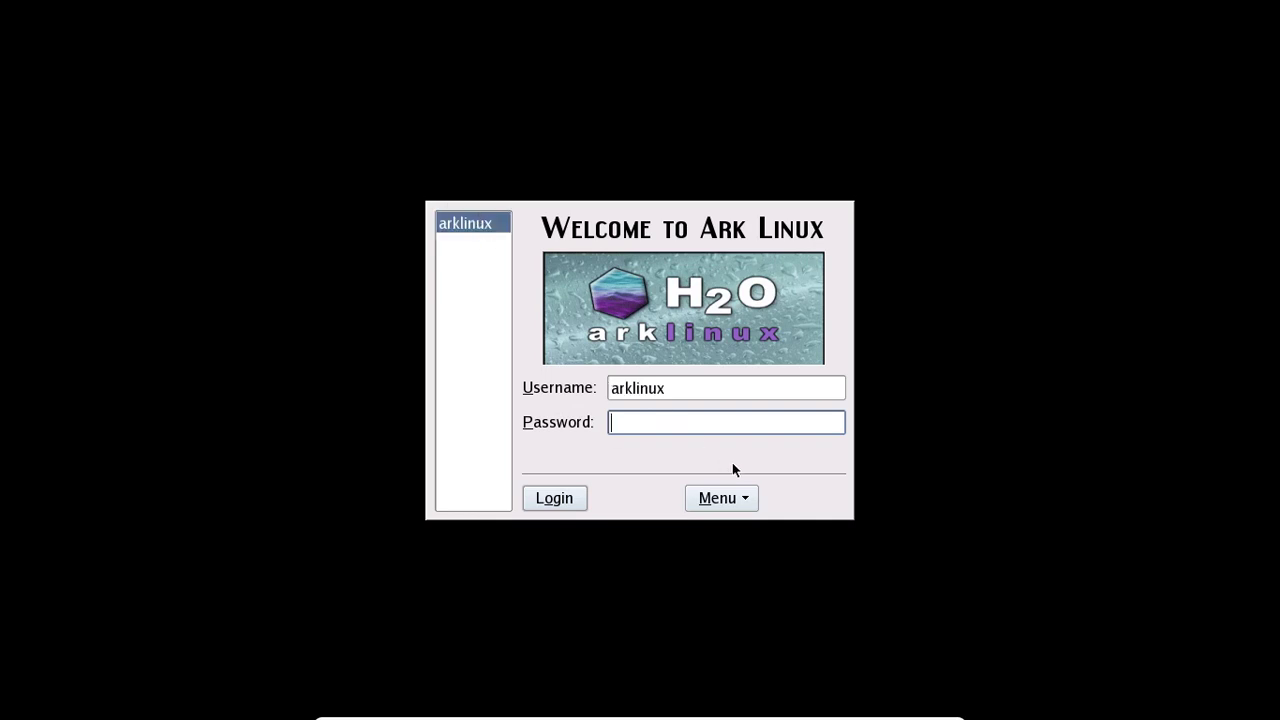
text(arklinux)
key(Return)
text(arklinux)
key(Return)
Step: Restart the guest from the login screen's Shutdown menu
click(744, 499)
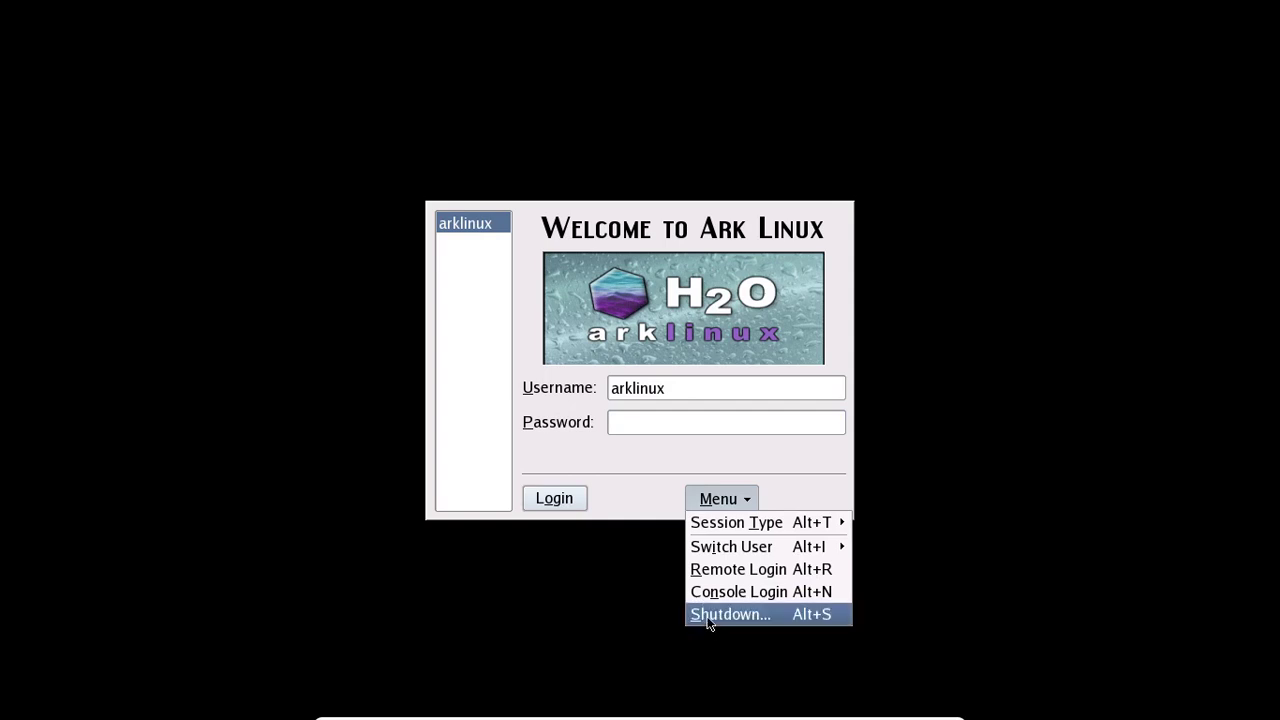
click(707, 616)
click(697, 320)
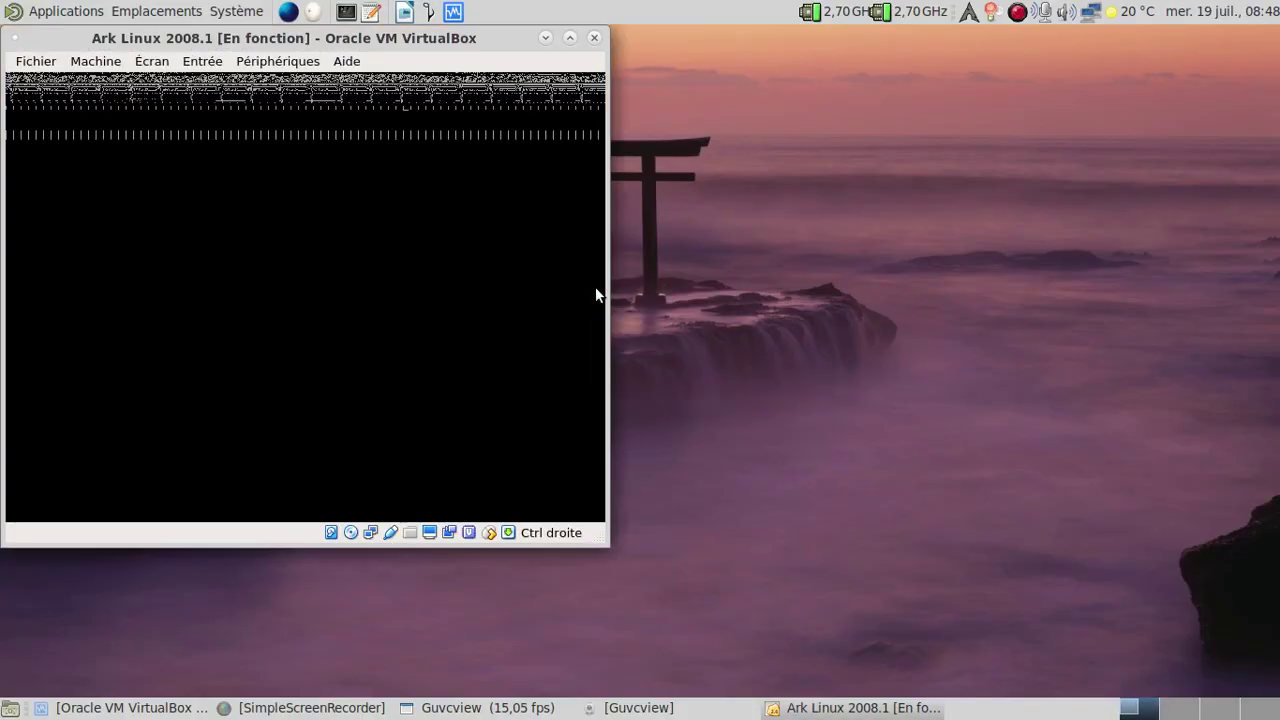
Step: Move the VirtualBox window aside and, once the guest boots, switch it to full screen
drag(411, 44, 771, 66)
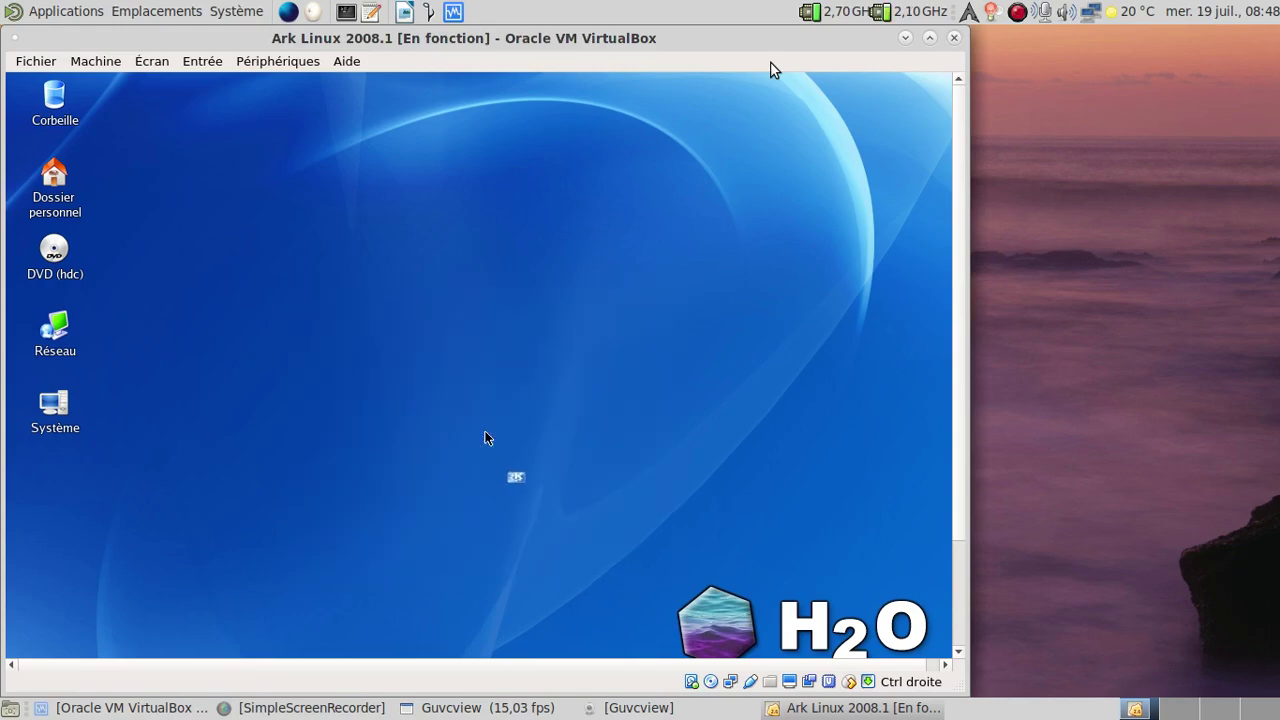
key(Control_R+f)
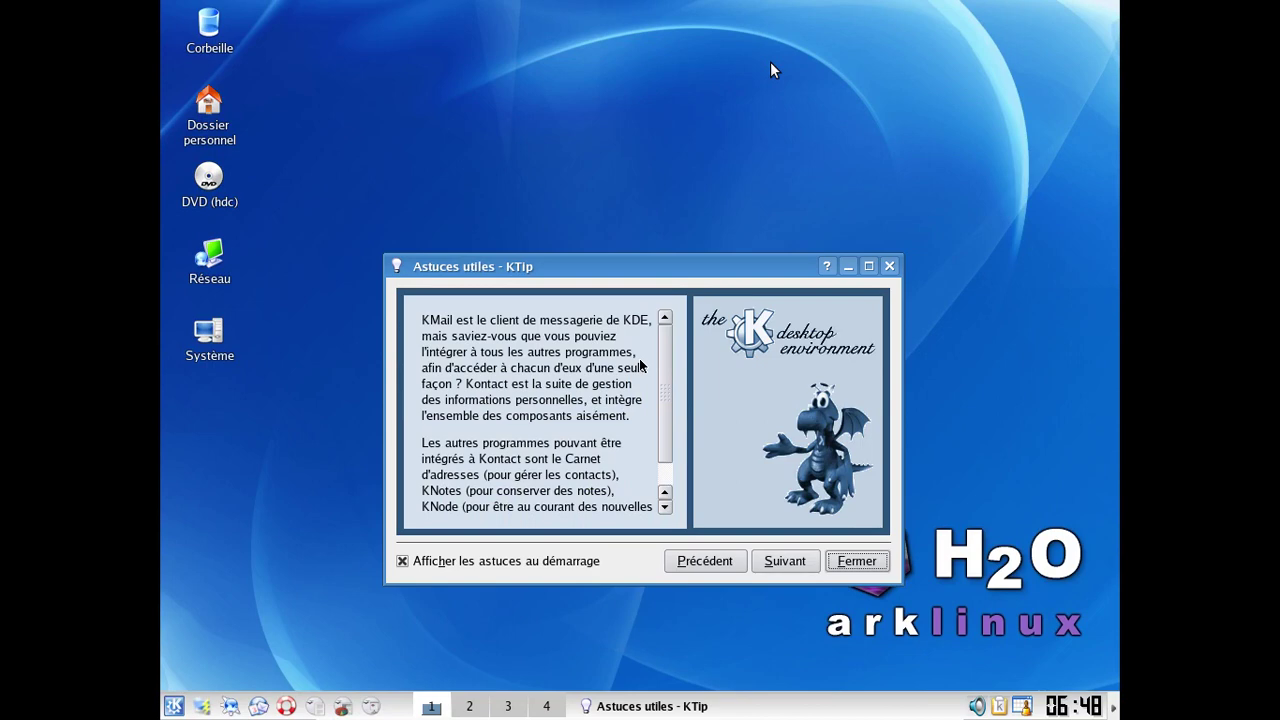
Step: Open the Login Manager module under Users & Passwords in KDE Control Centre
click(858, 562)
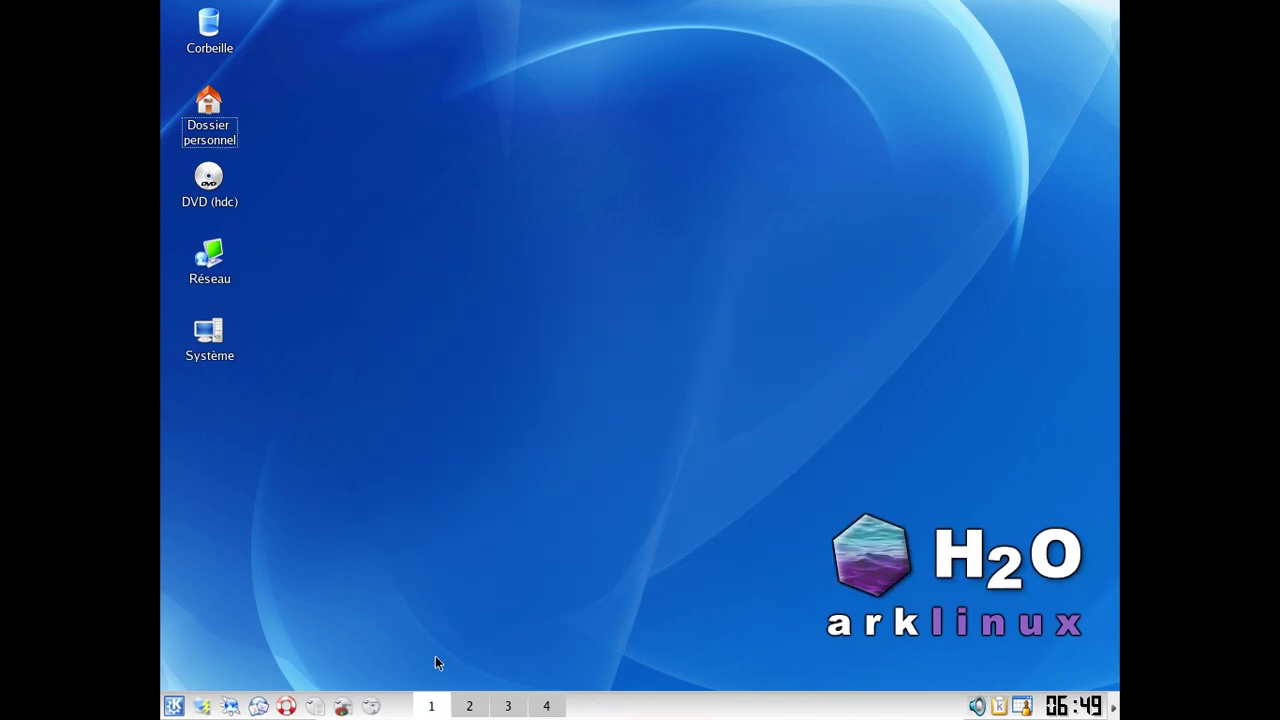
click(173, 706)
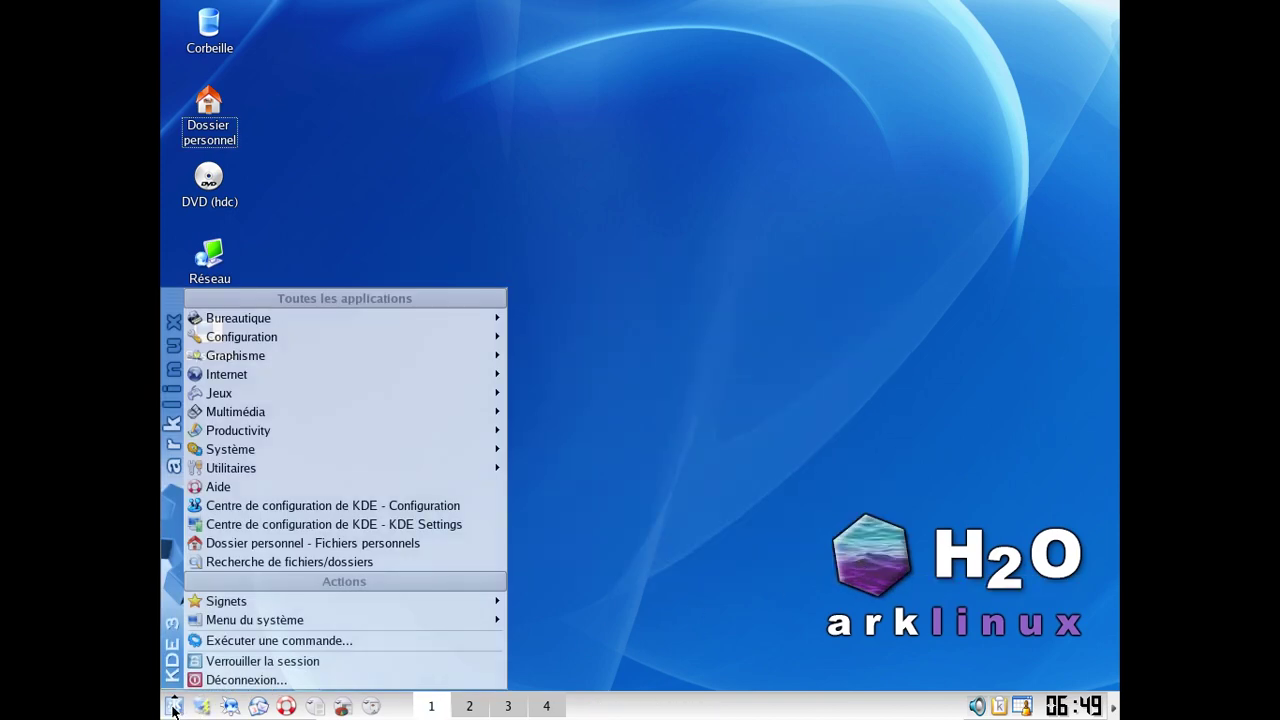
click(251, 506)
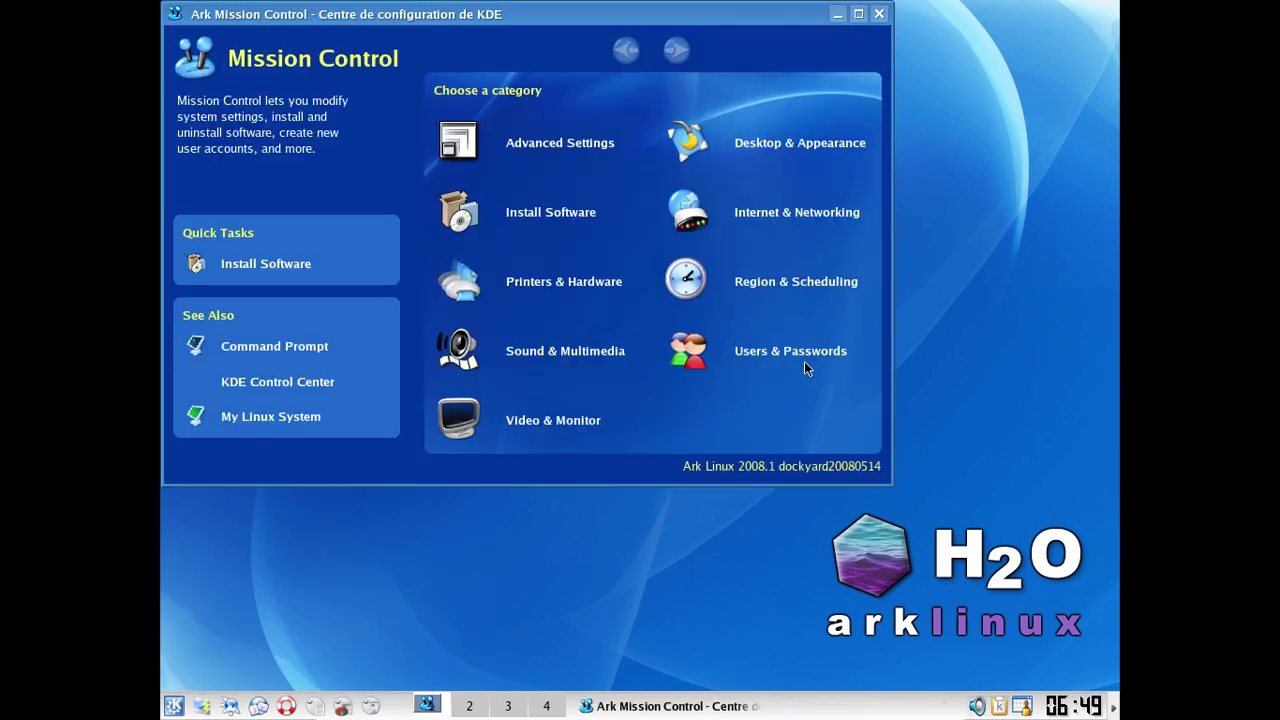
click(808, 366)
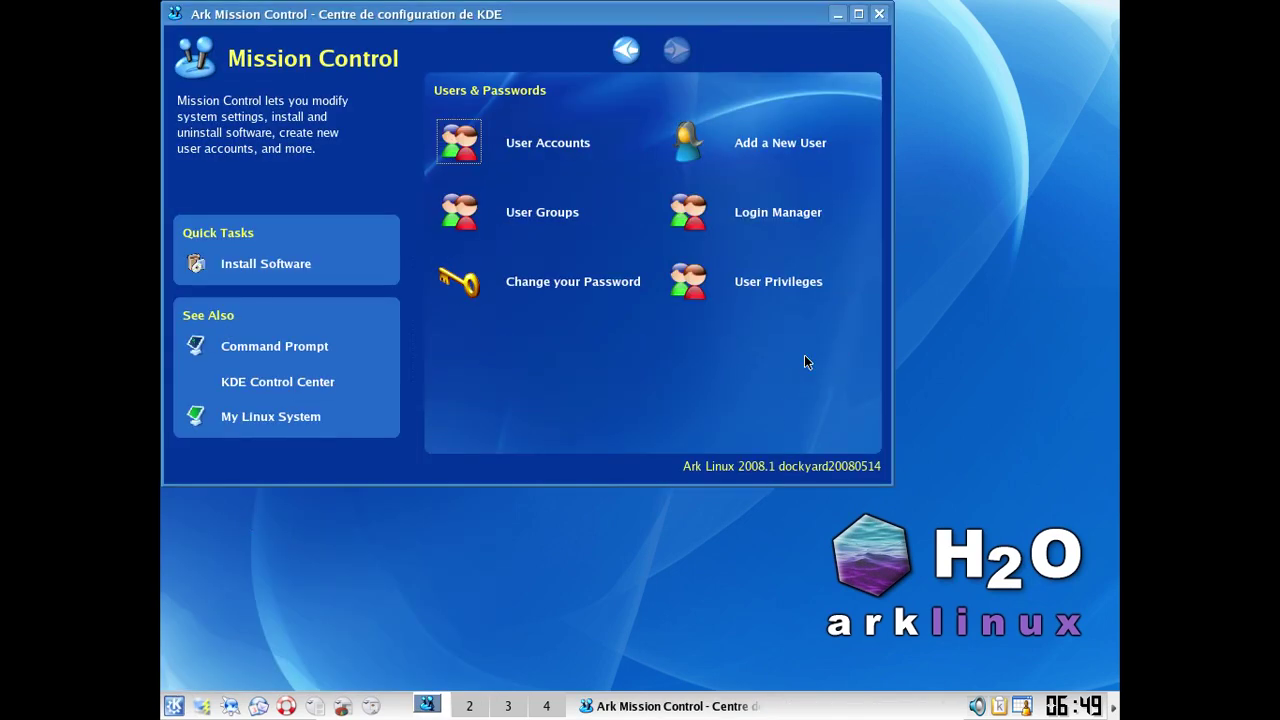
click(768, 226)
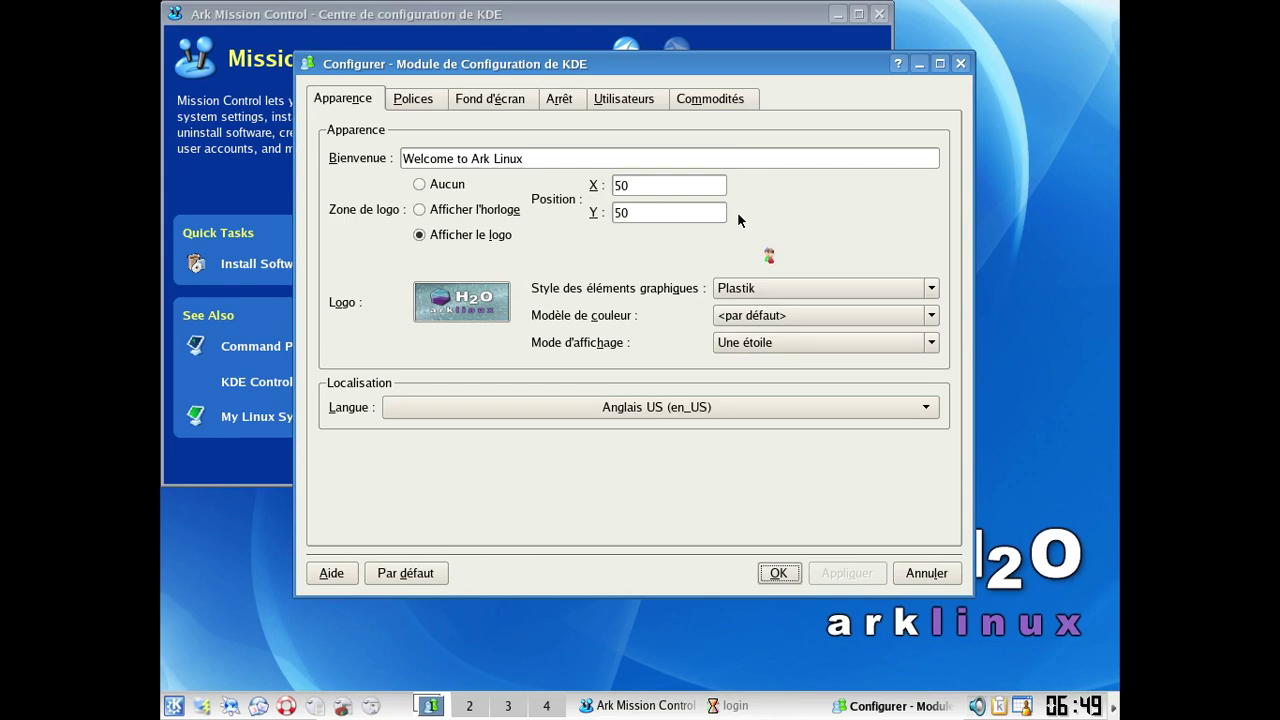
Step: Set the login screen language to Français, tick the personal user, and apply
click(745, 401)
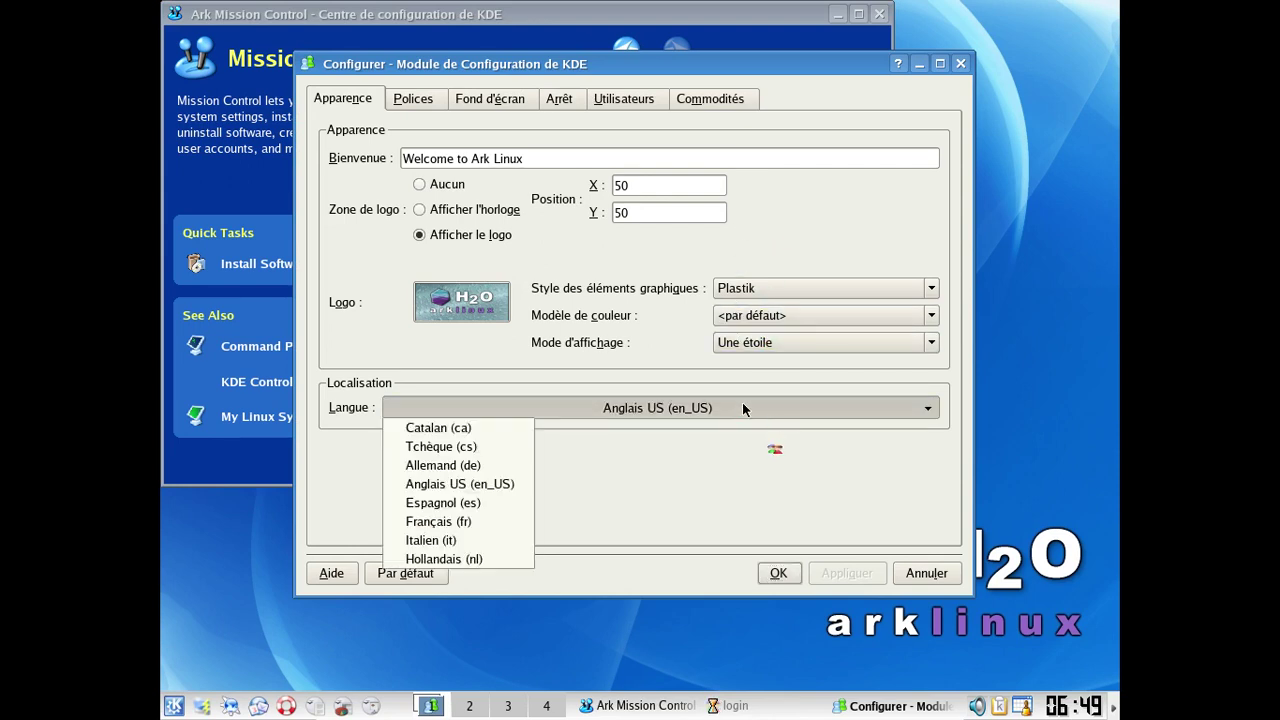
click(493, 524)
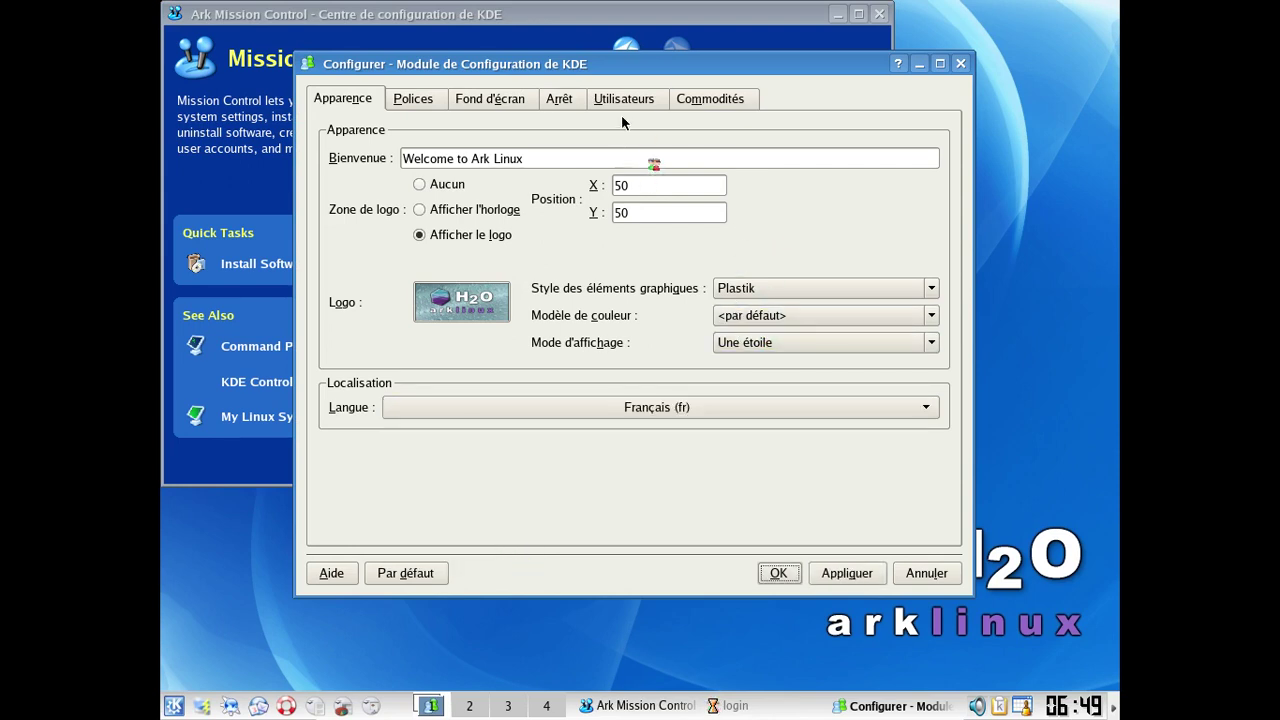
click(619, 108)
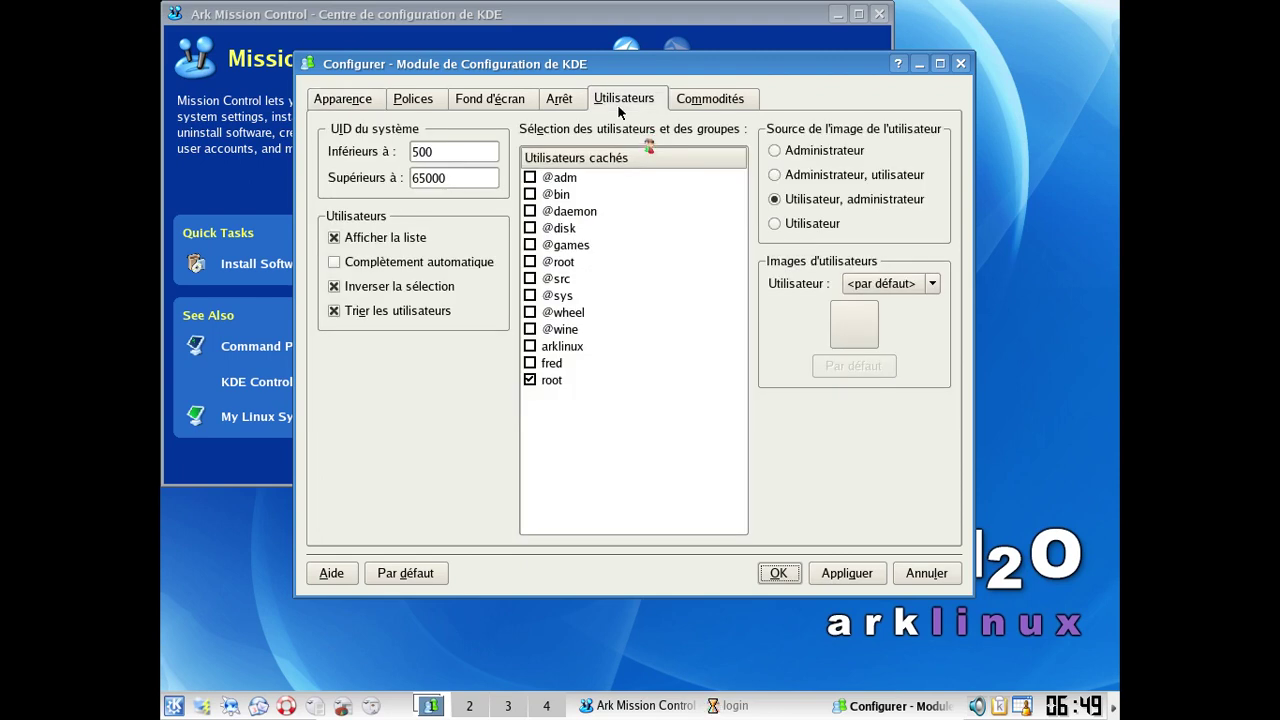
click(531, 364)
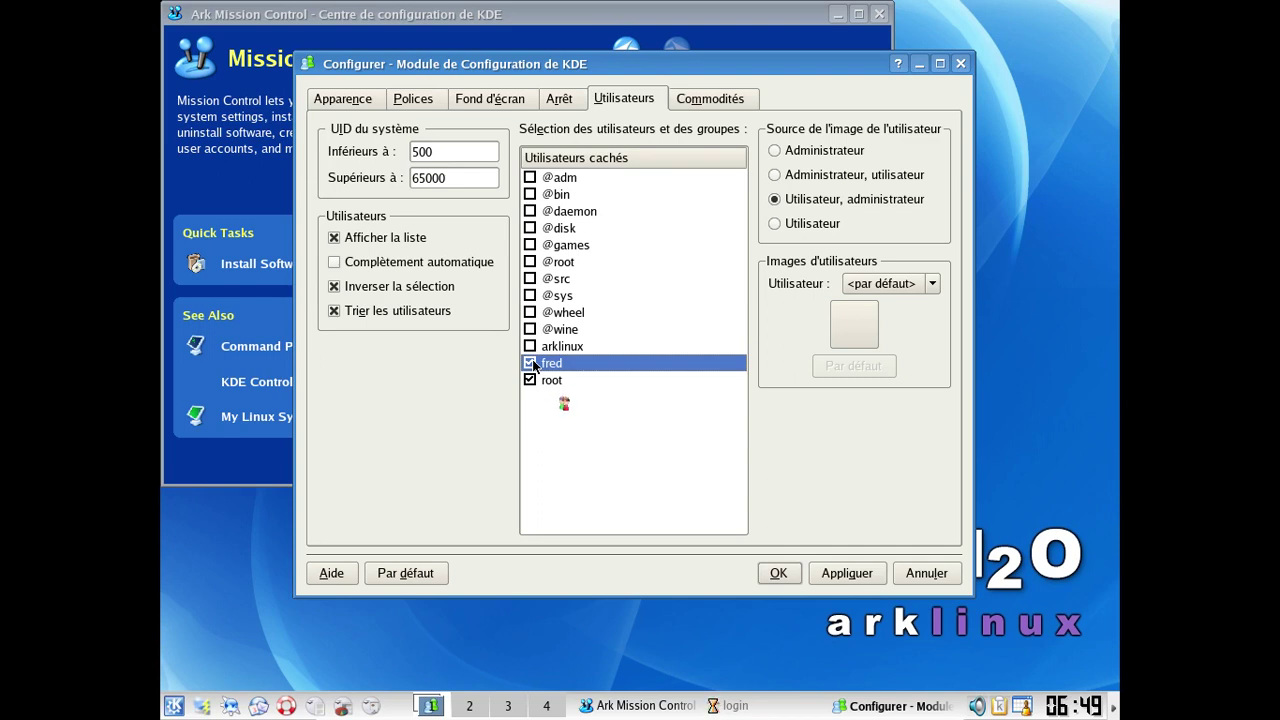
click(844, 573)
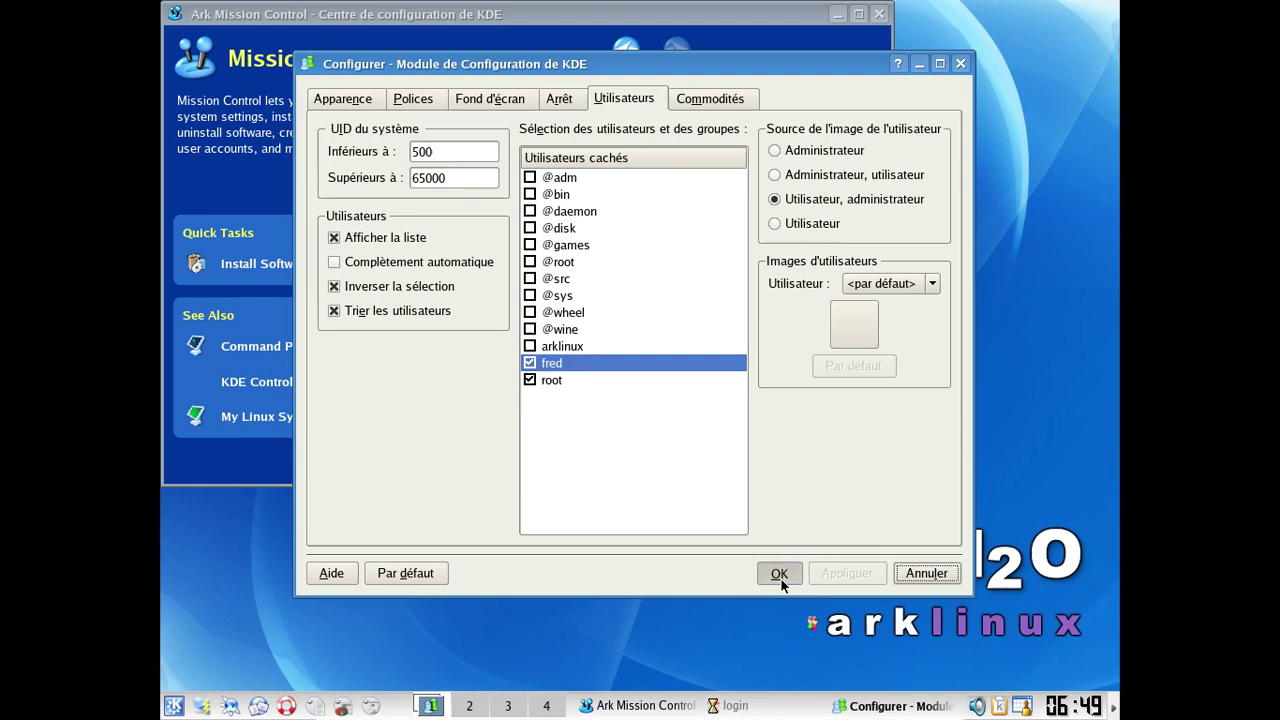
click(778, 574)
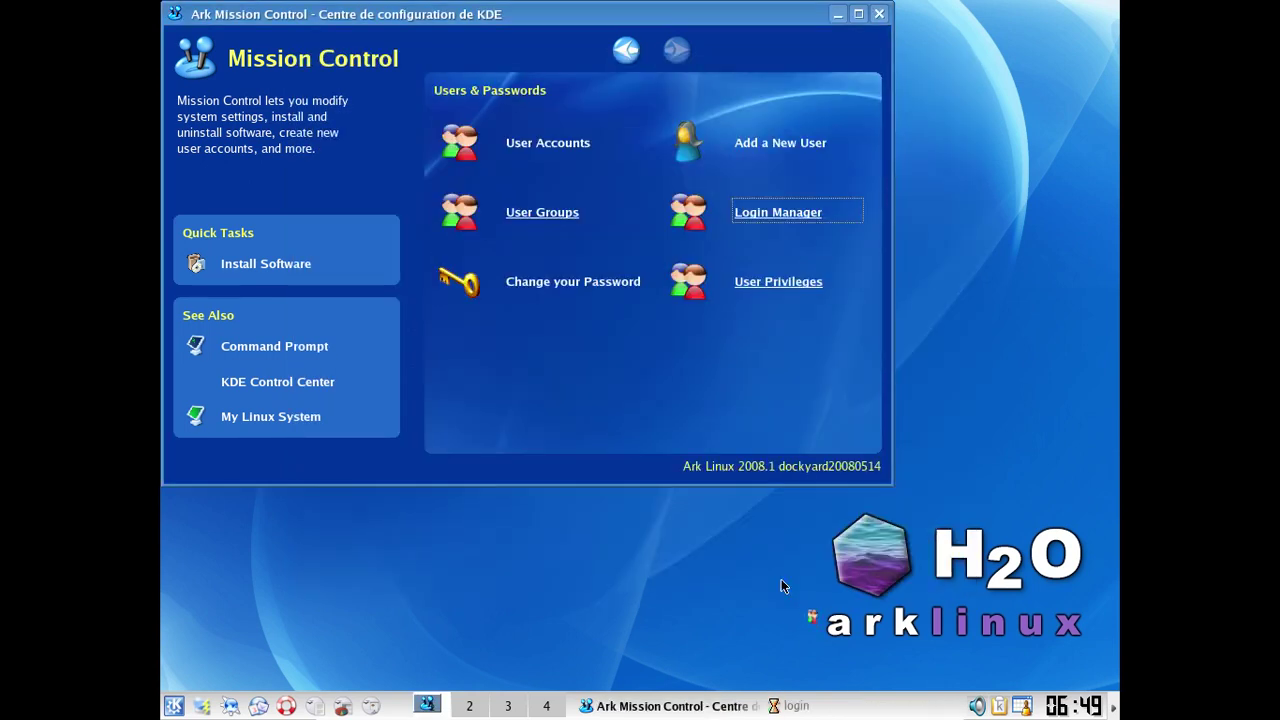
Step: Change the personal account's login shell to /bin/bash in KUser, then close KUser
click(560, 158)
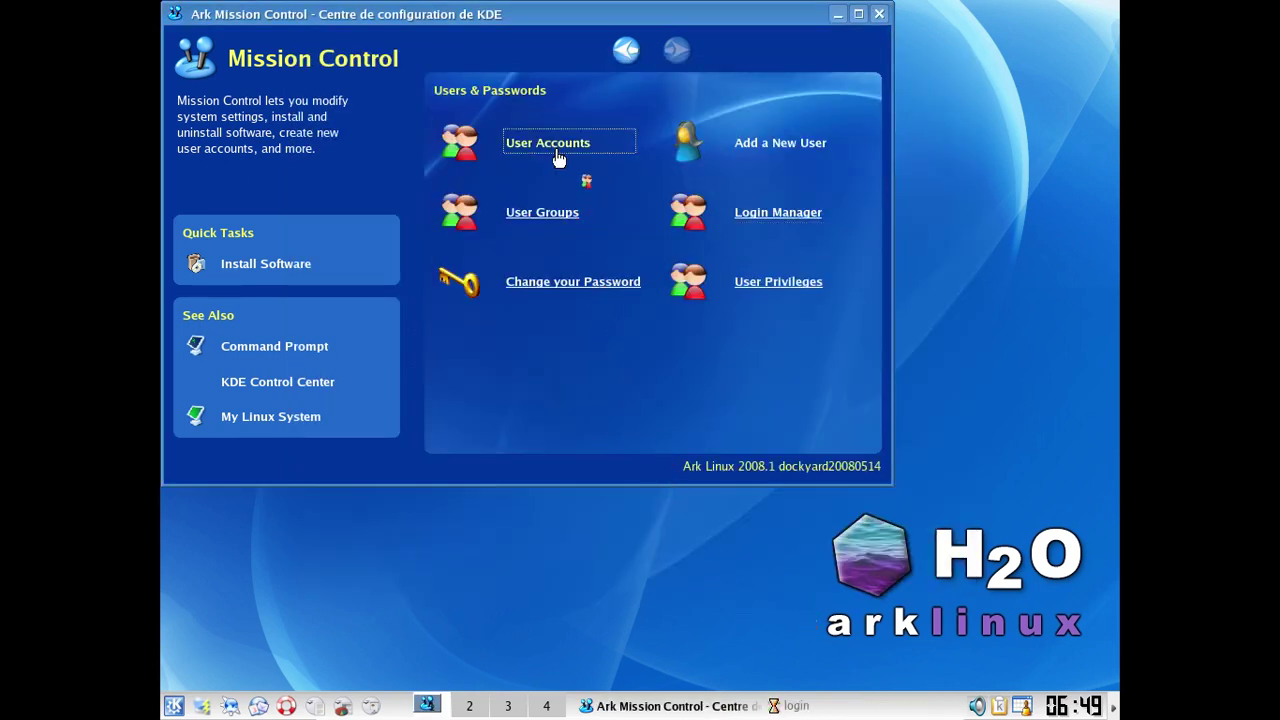
scroll(814, 576, down, 3)
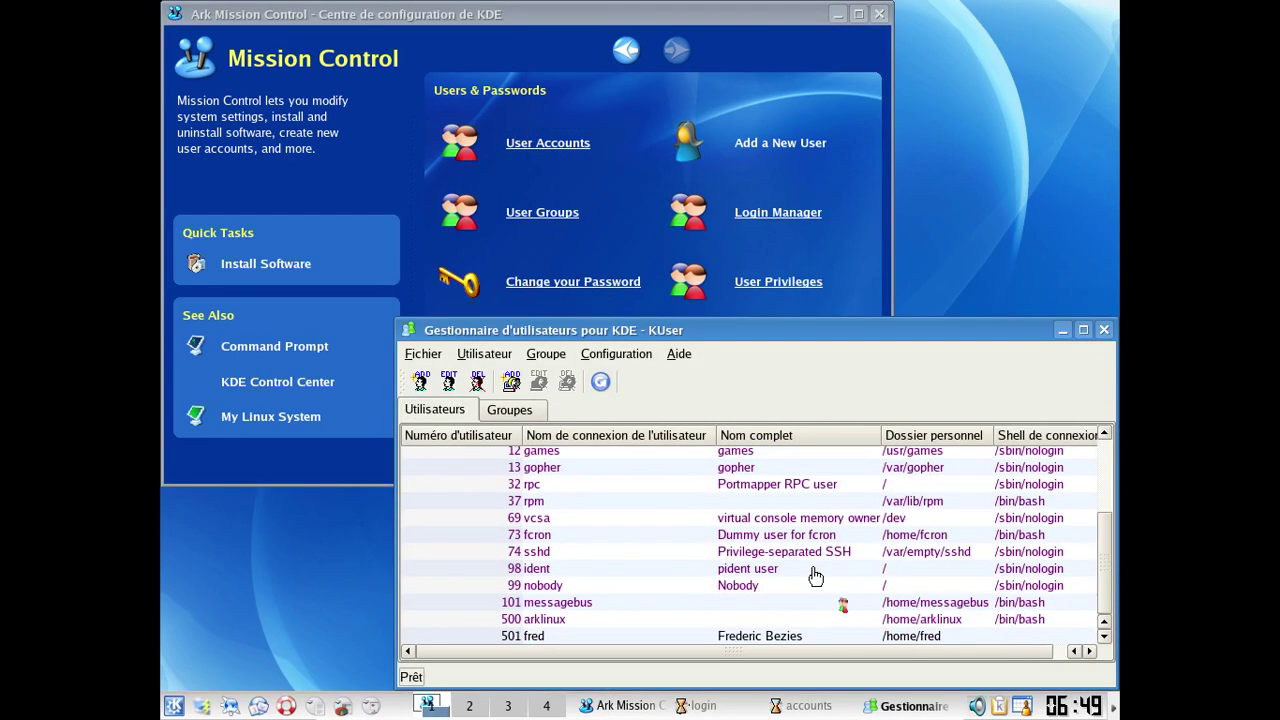
click(793, 637)
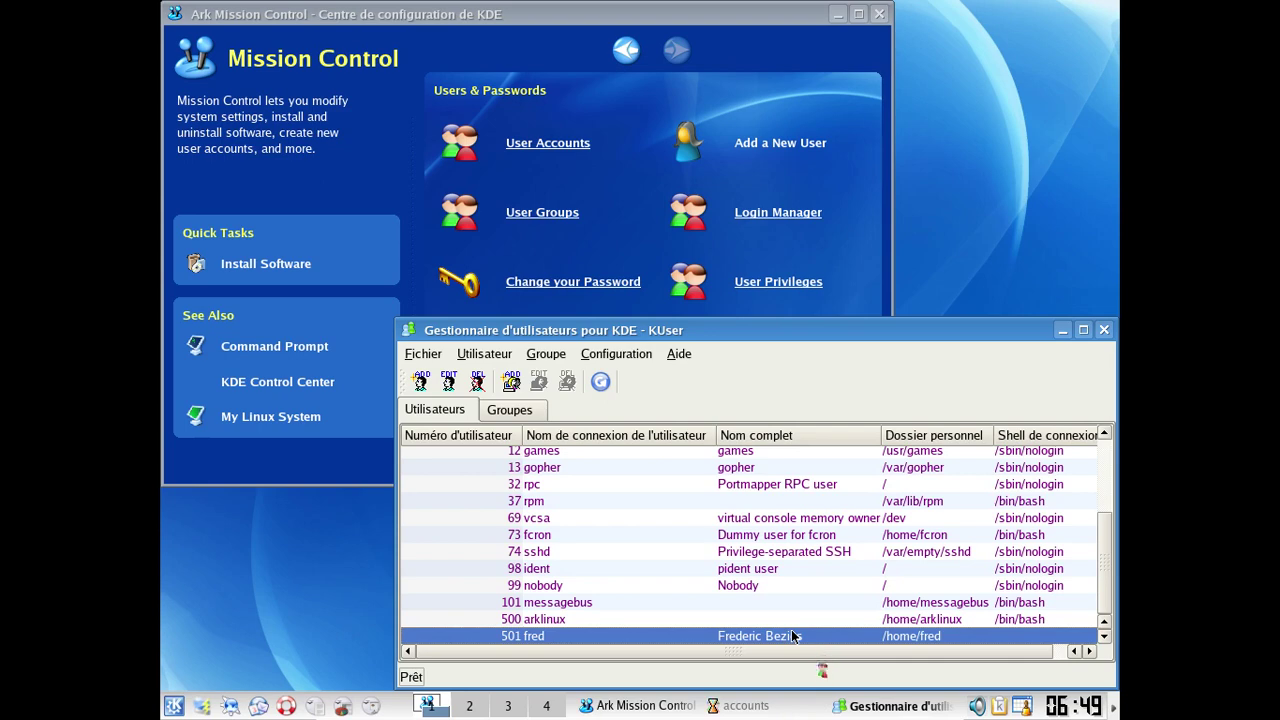
double_click(793, 636)
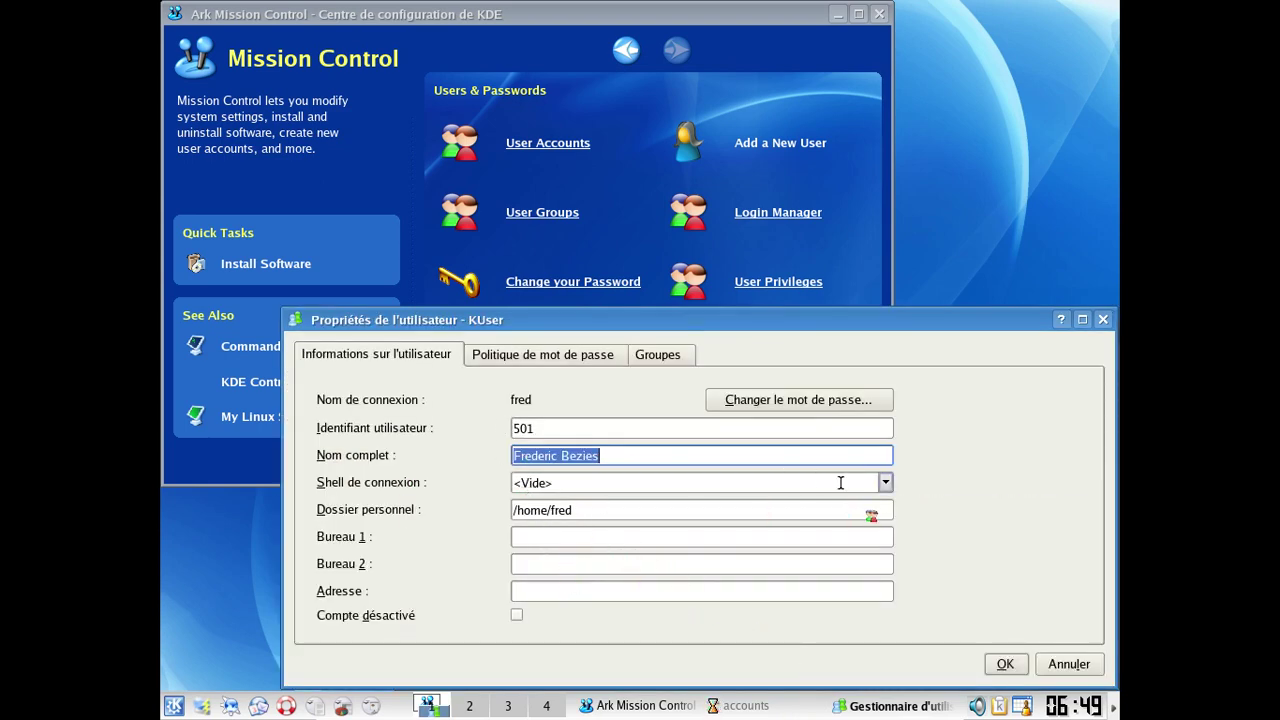
click(883, 482)
click(726, 521)
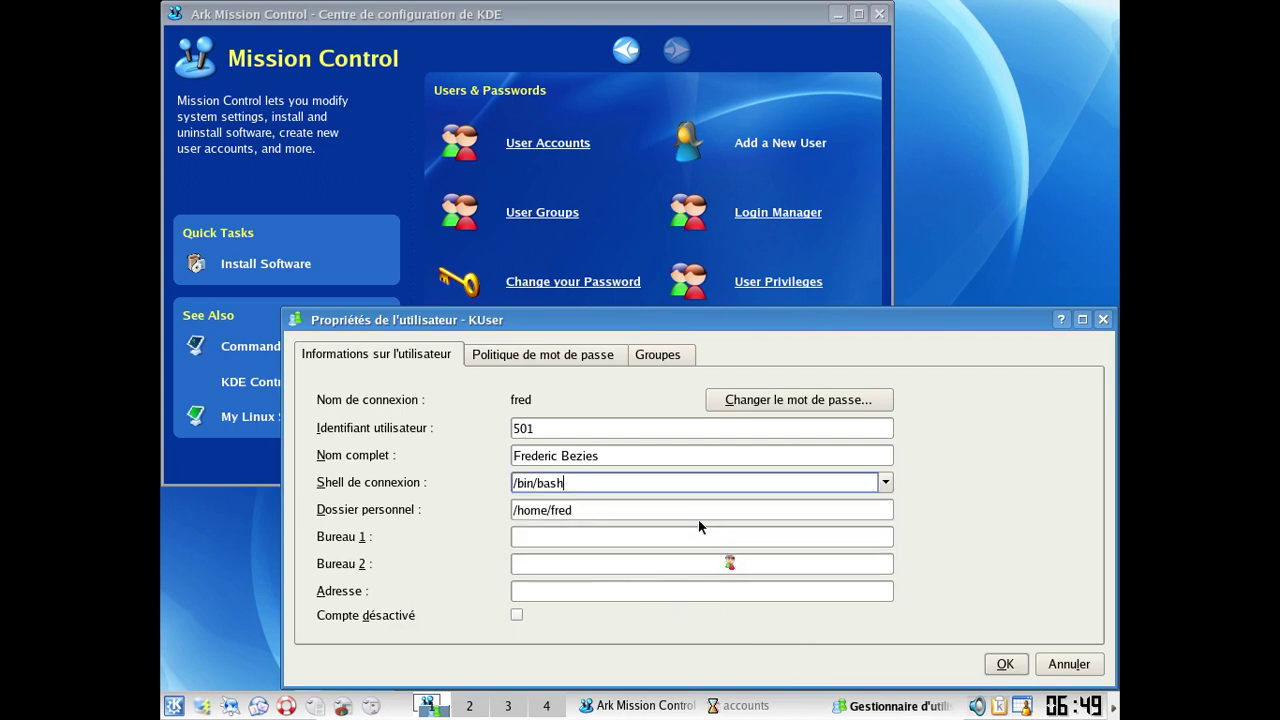
click(1004, 664)
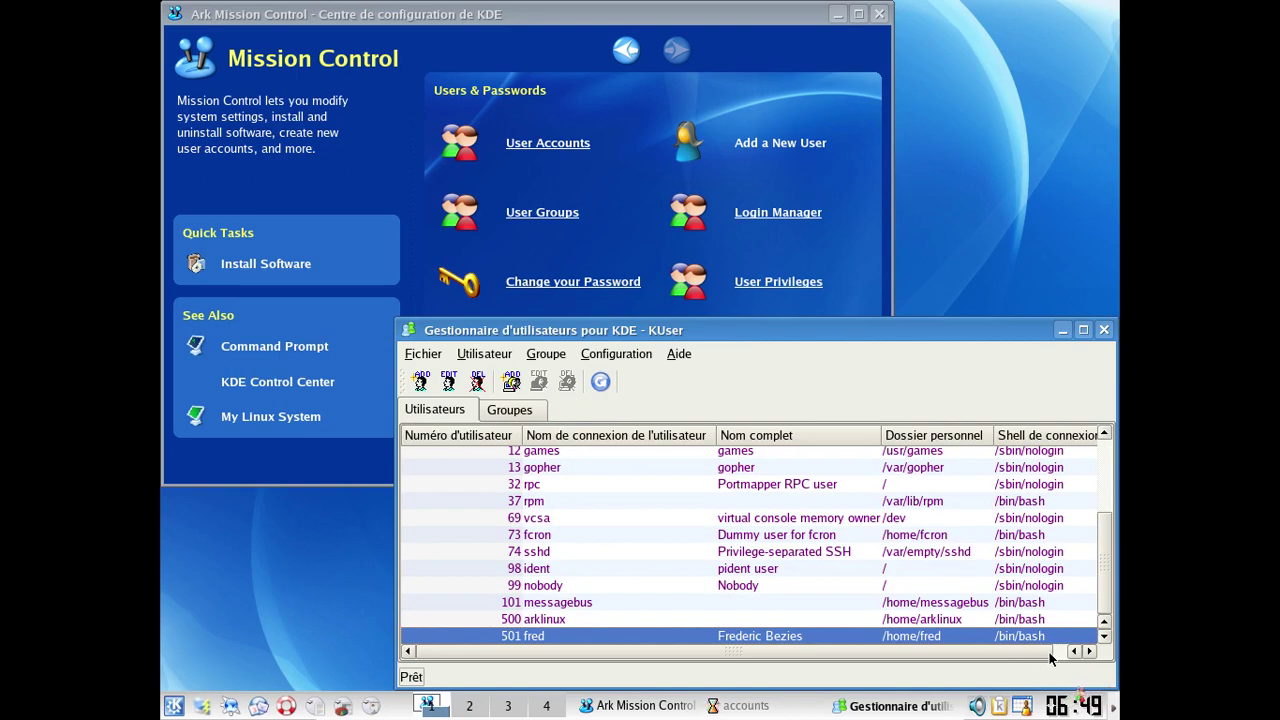
drag(1047, 652, 1060, 652)
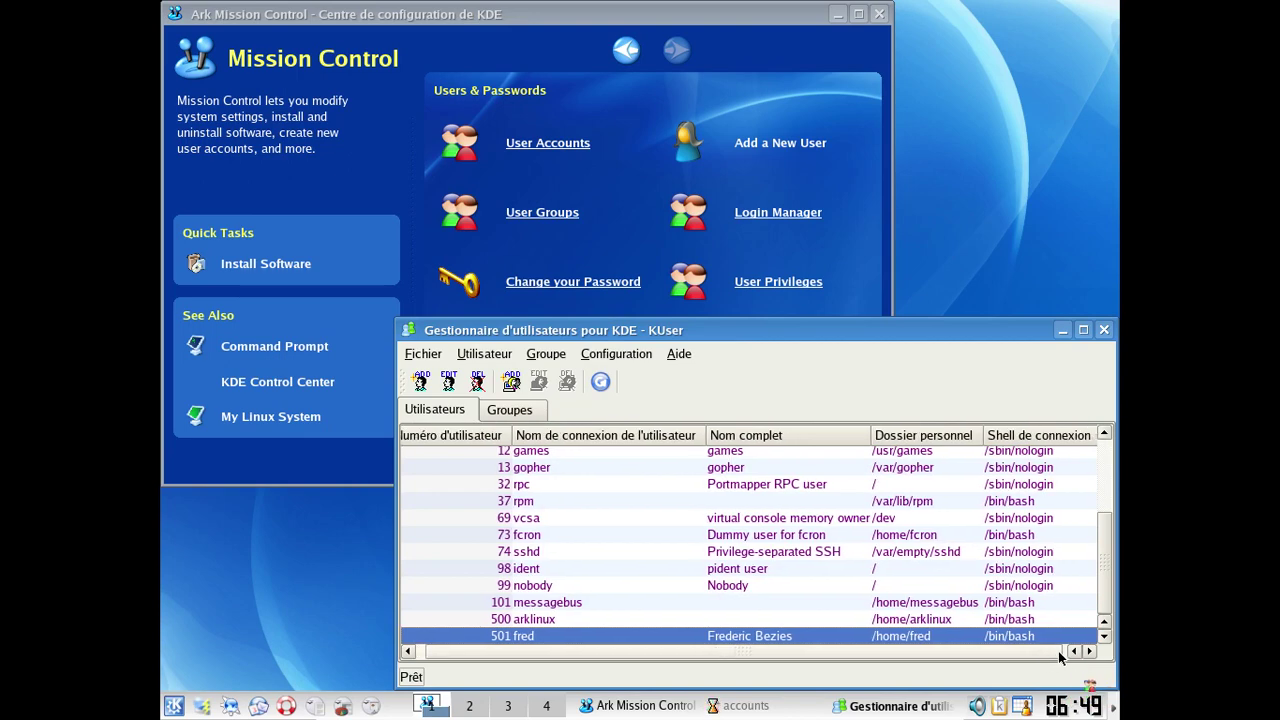
click(1104, 329)
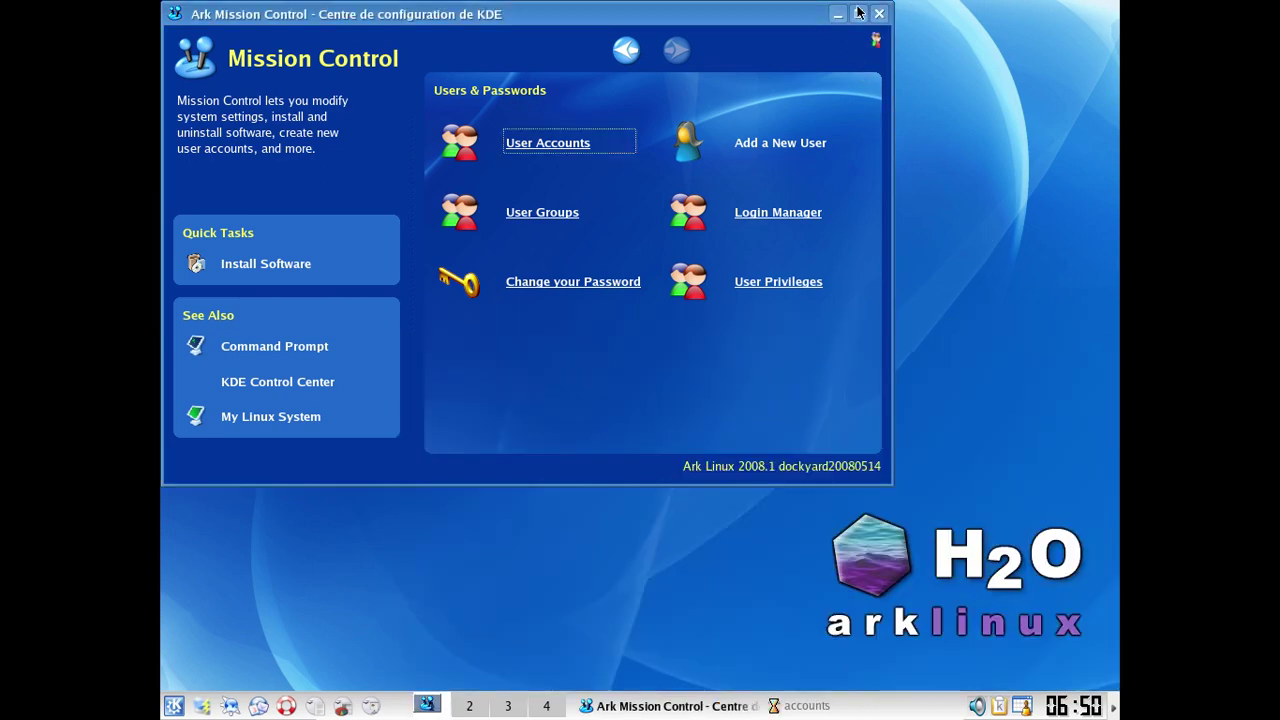
Step: End the KDE session via Déconnexion and log back in as the personal account
click(879, 13)
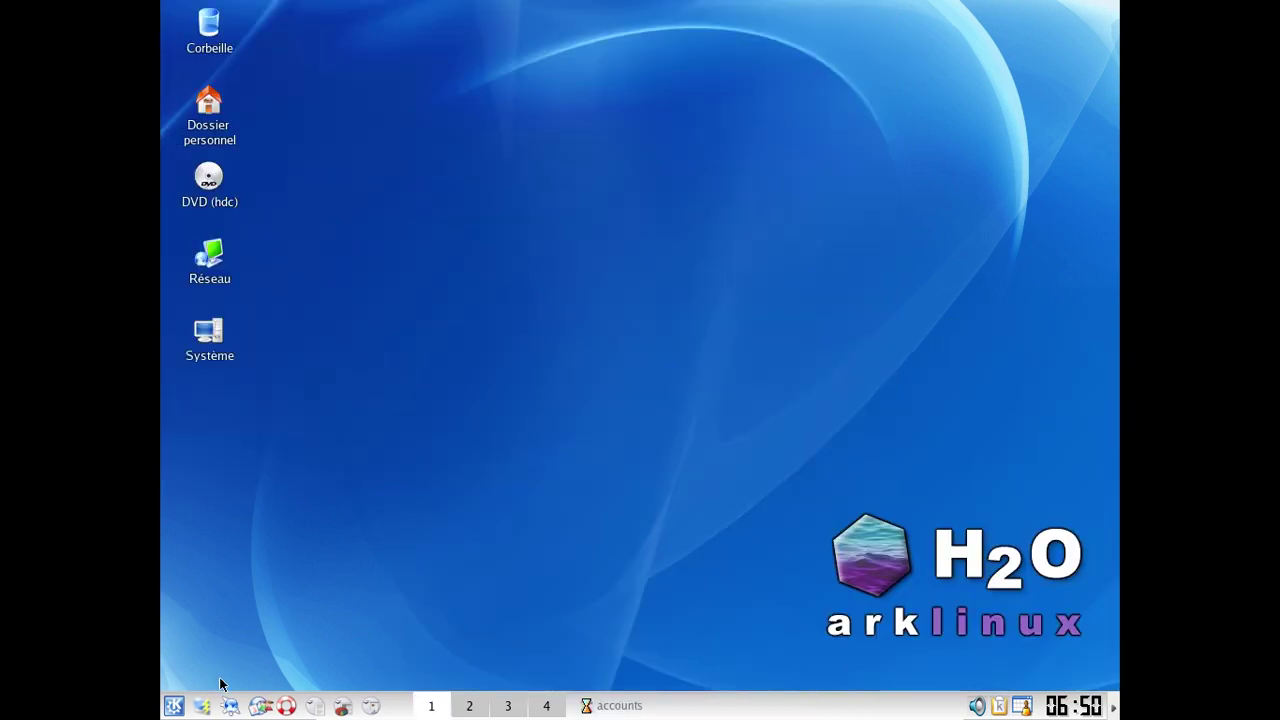
click(172, 706)
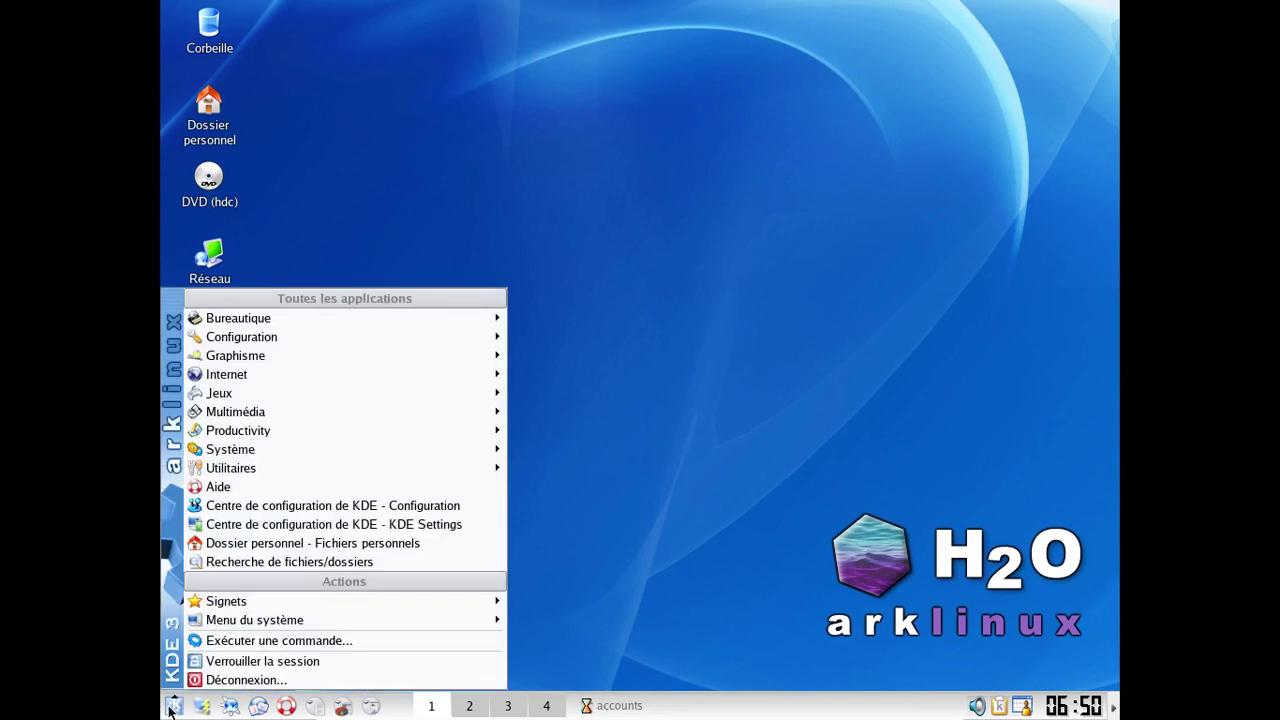
click(240, 680)
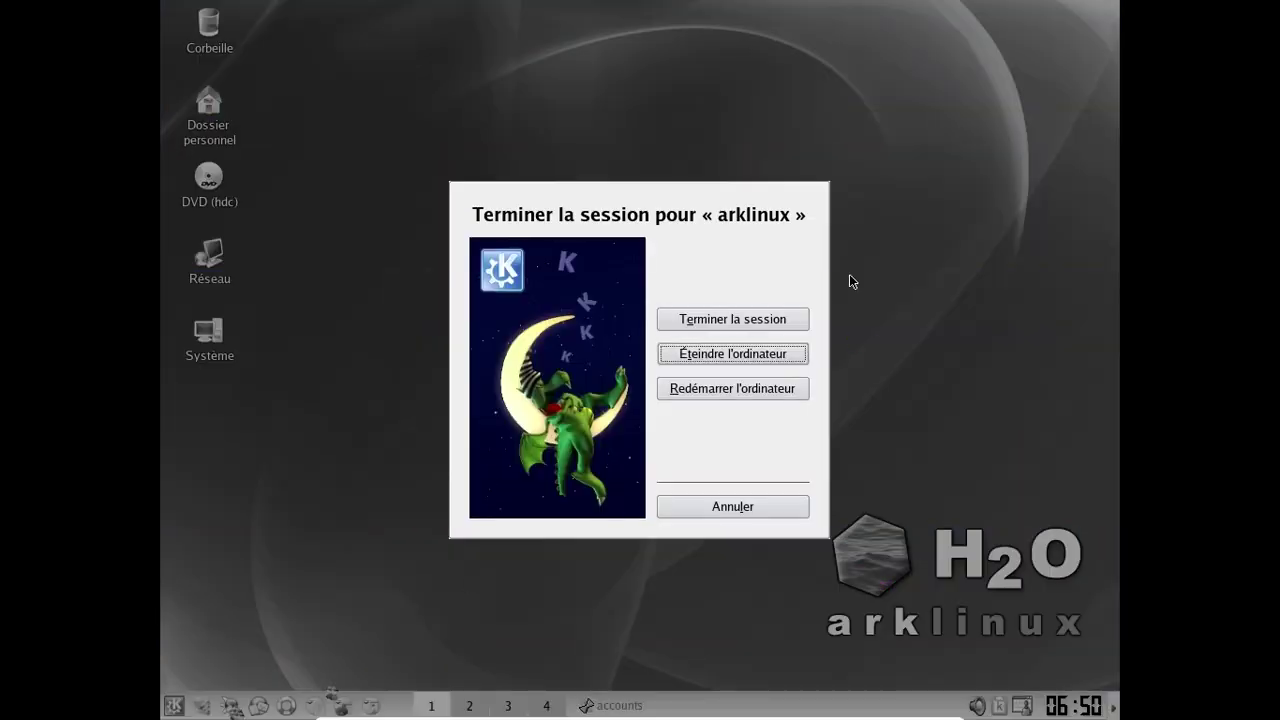
click(731, 326)
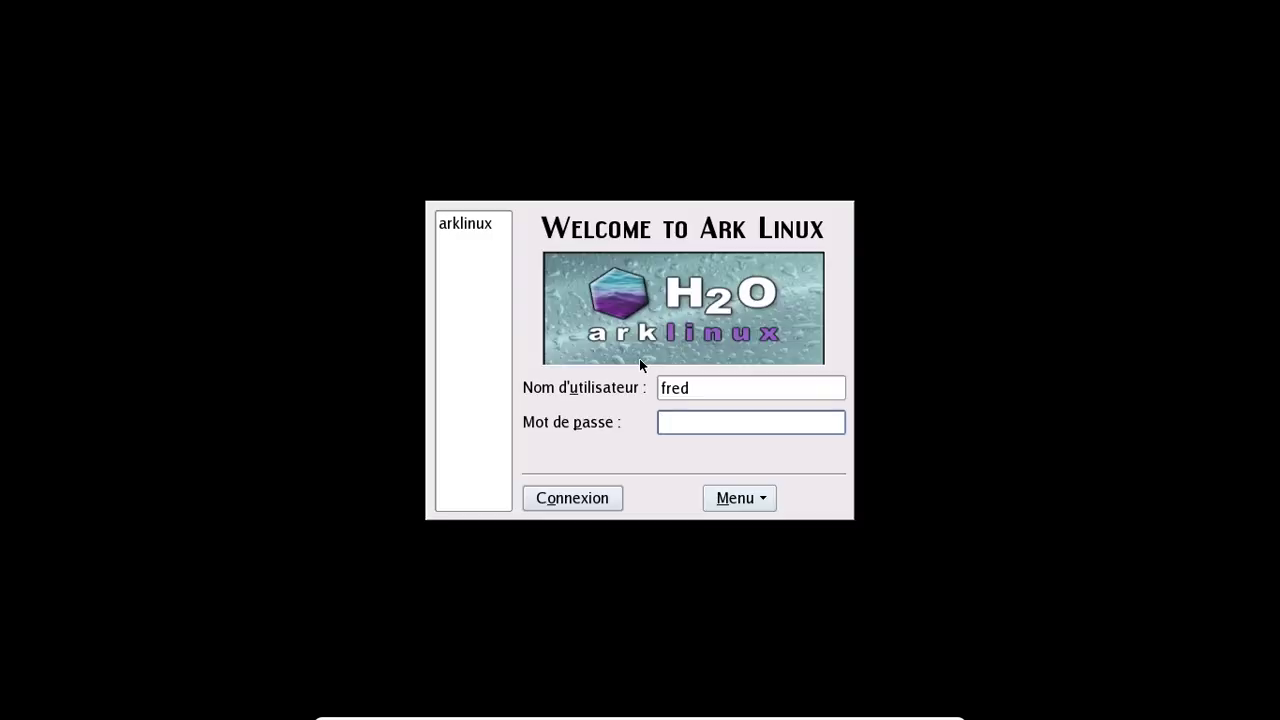
text(*********)
key(Return)
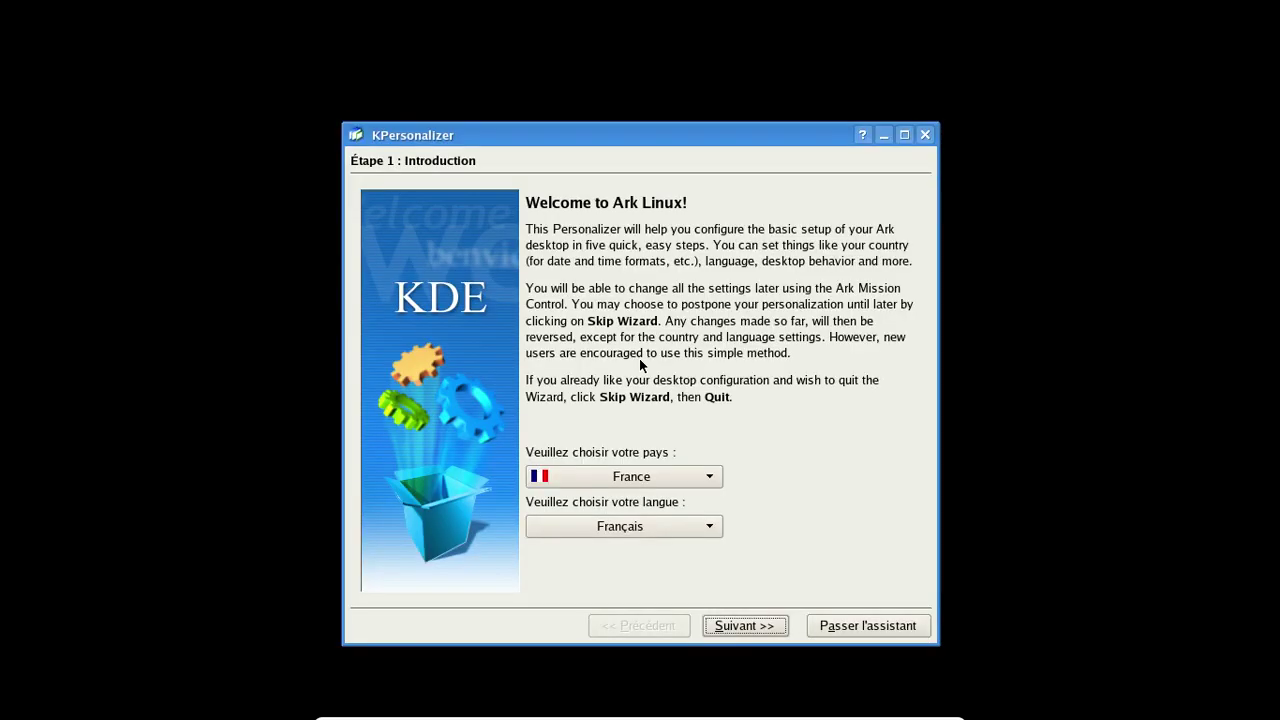
Step: Step through every KPersonalizer page with Suivant and finish with Terminer
click(755, 620)
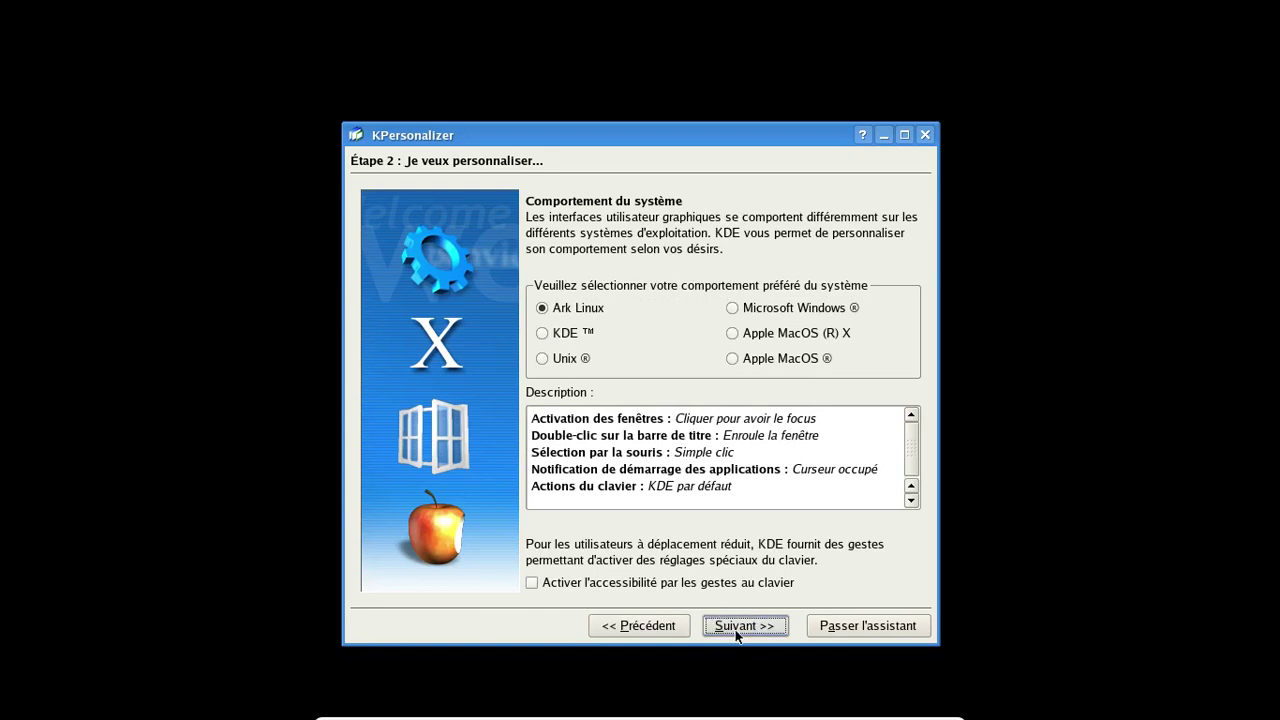
click(737, 626)
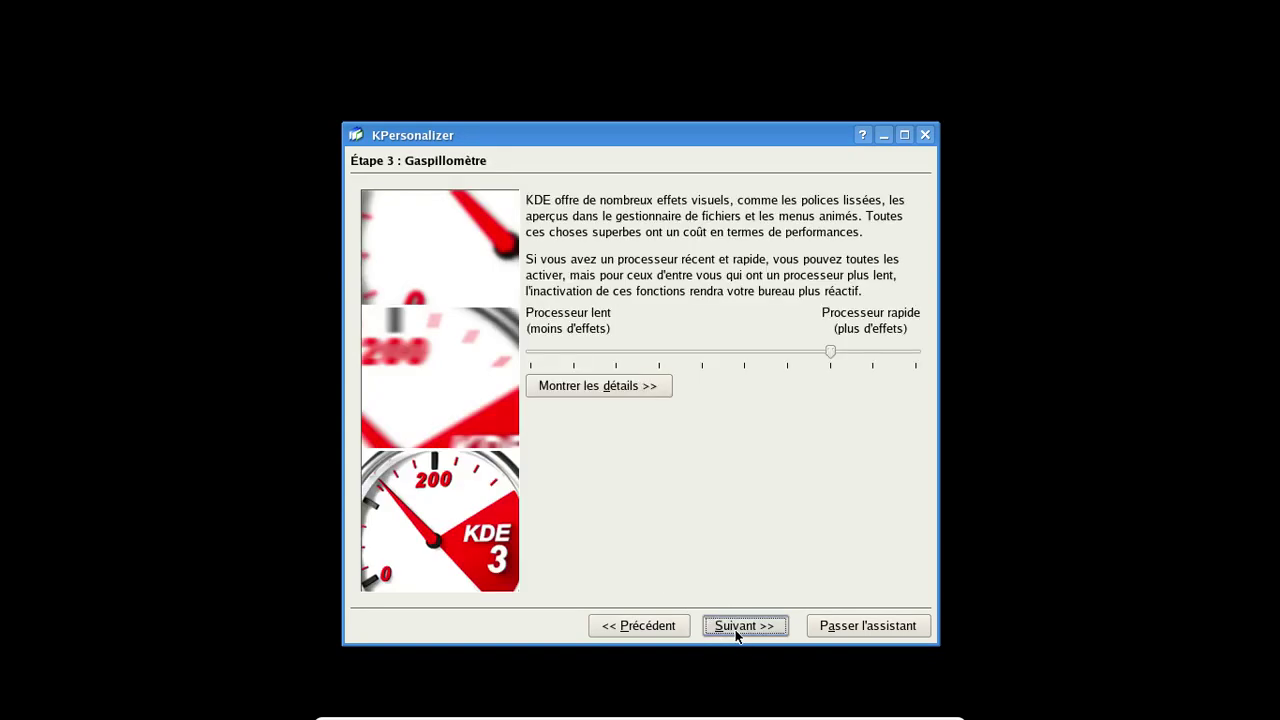
click(737, 633)
click(737, 628)
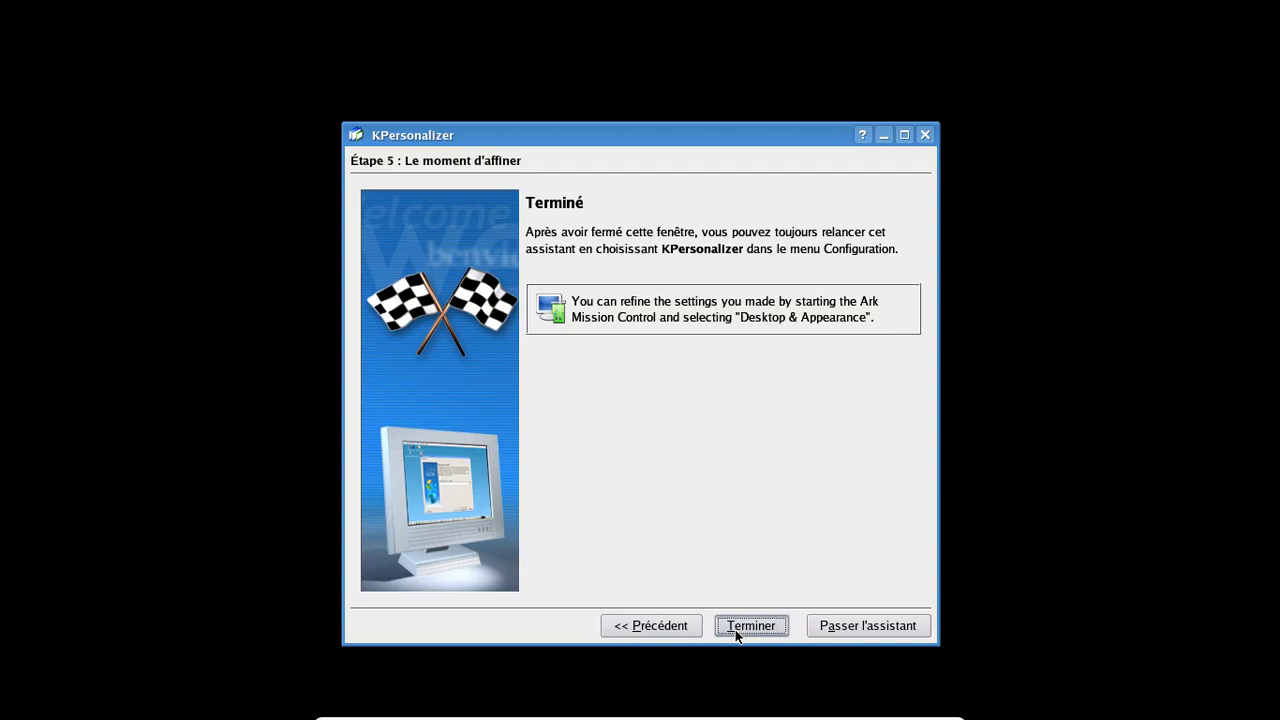
click(737, 628)
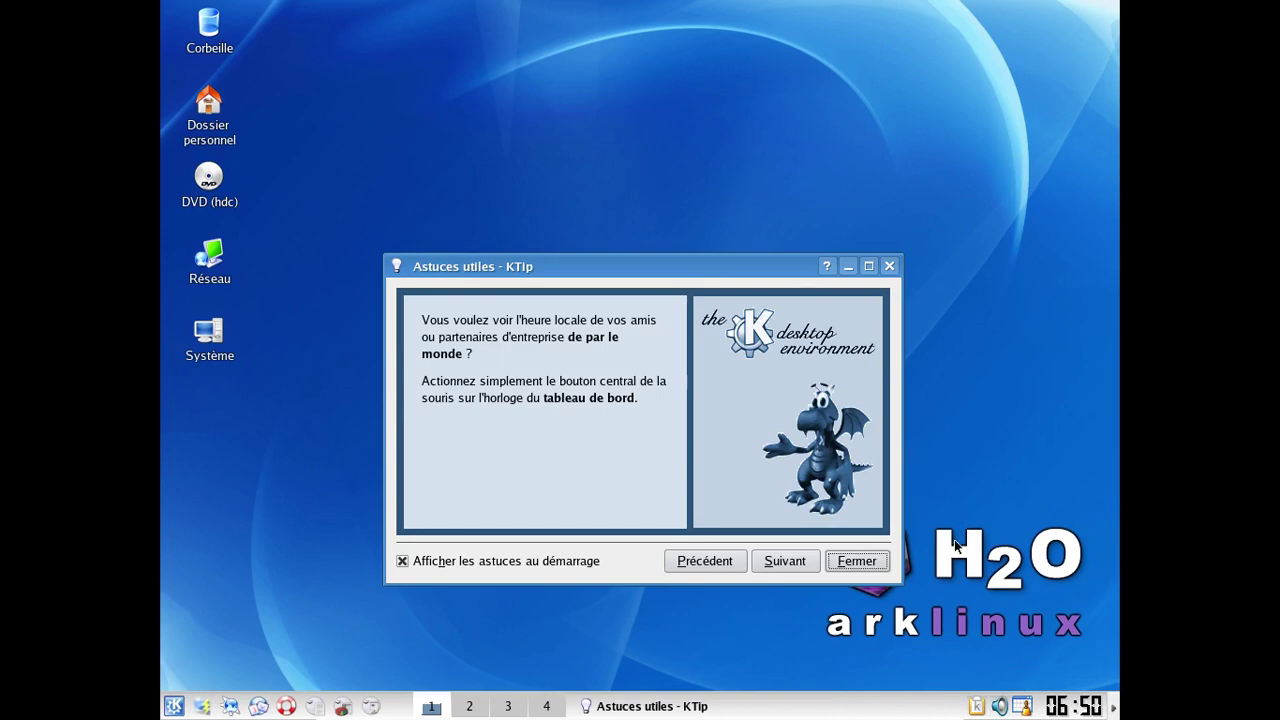
Step: Dismiss the tip of the day and open Dossier personnel from the K menu
click(881, 558)
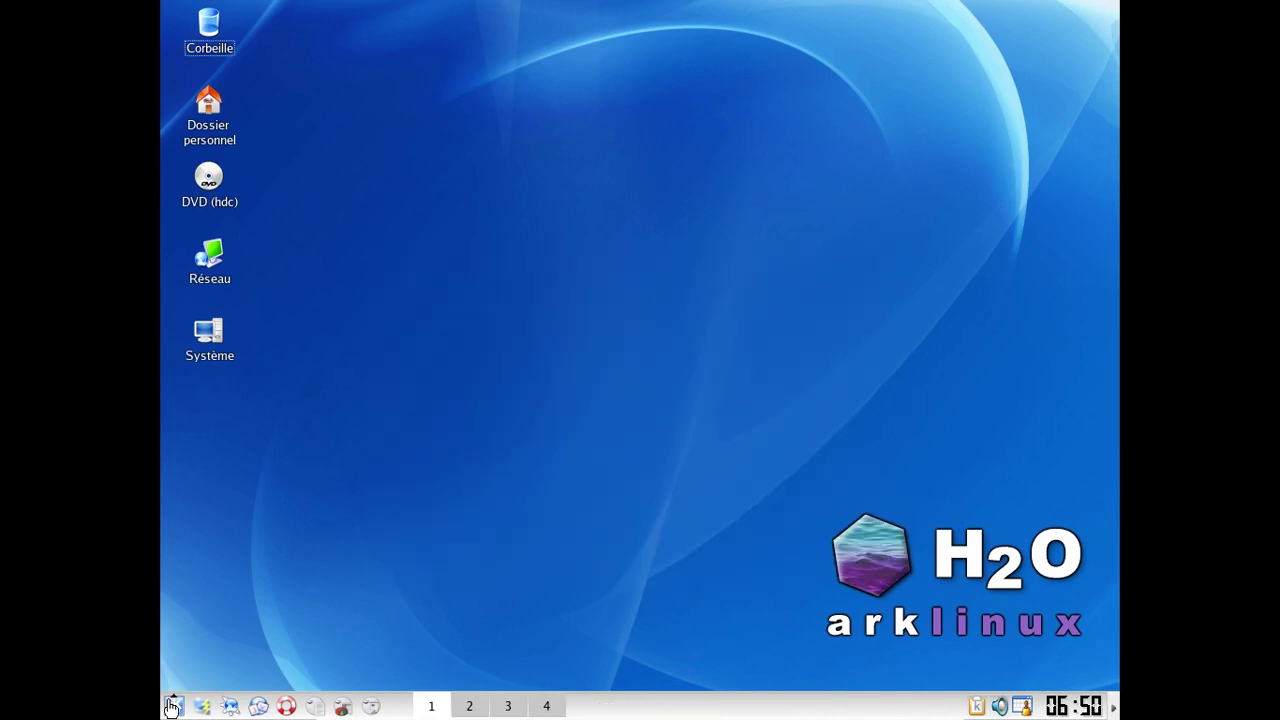
click(172, 706)
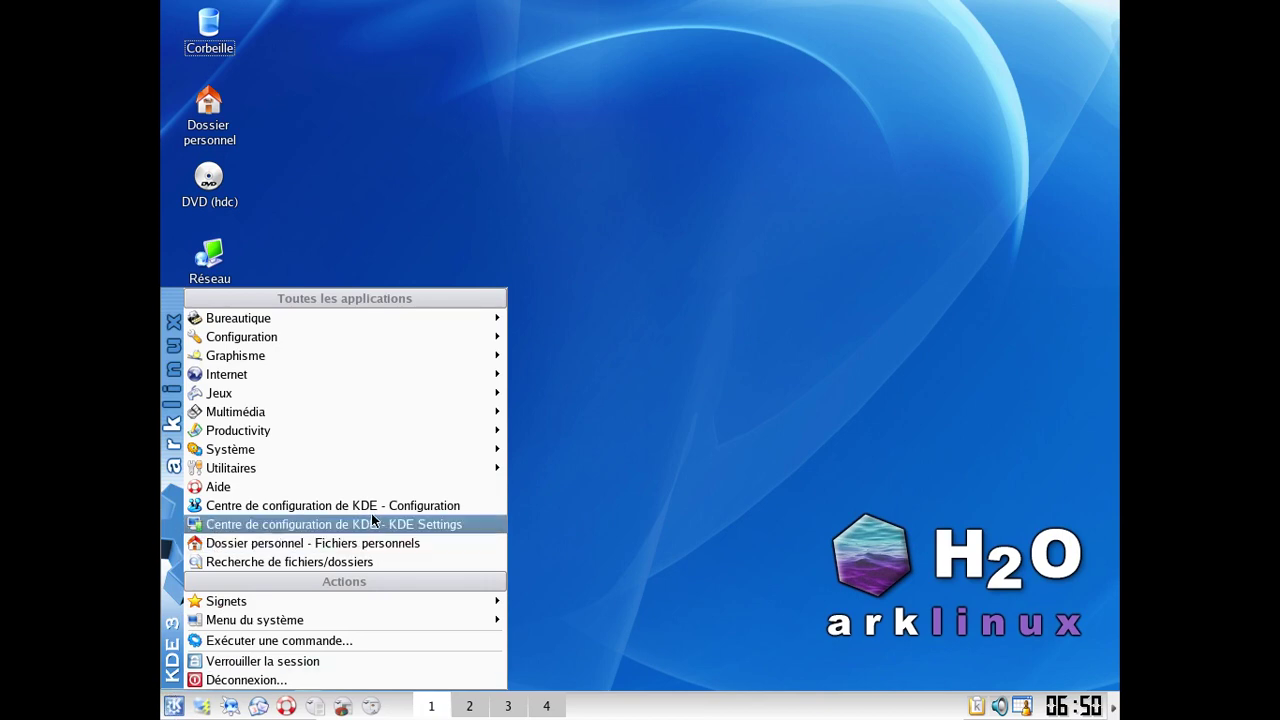
mouse_move(358, 475)
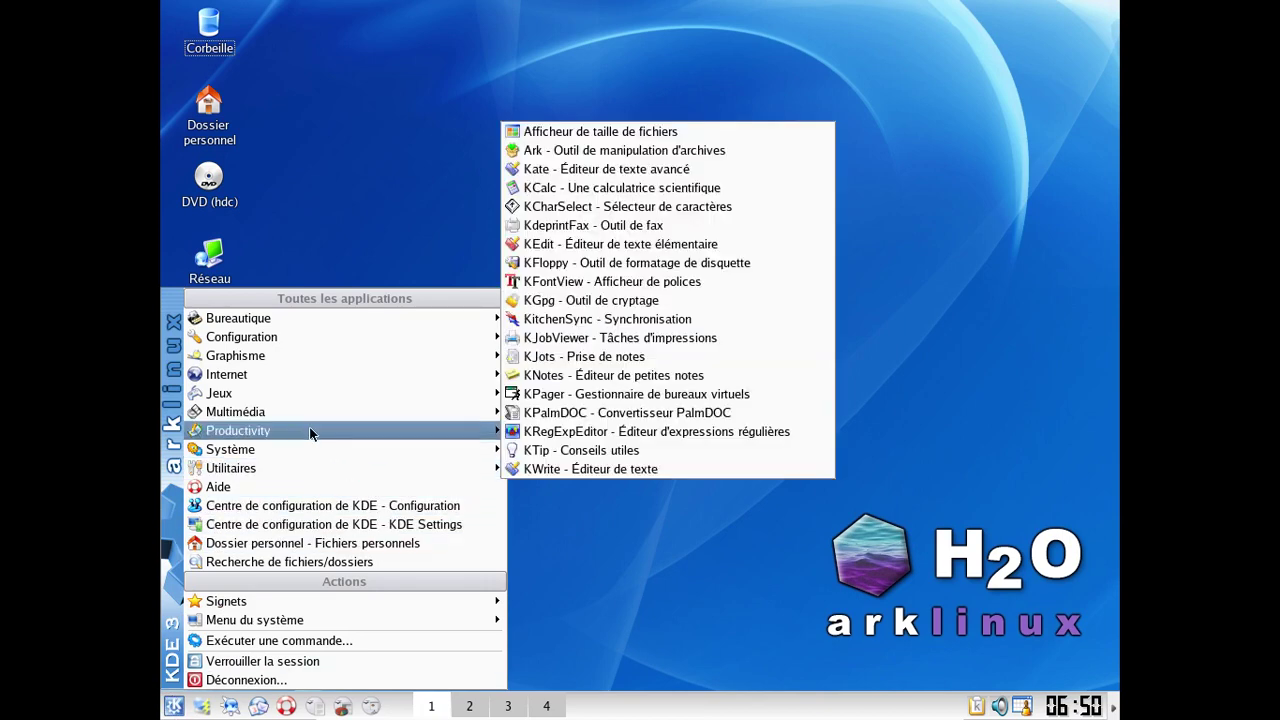
mouse_move(307, 418)
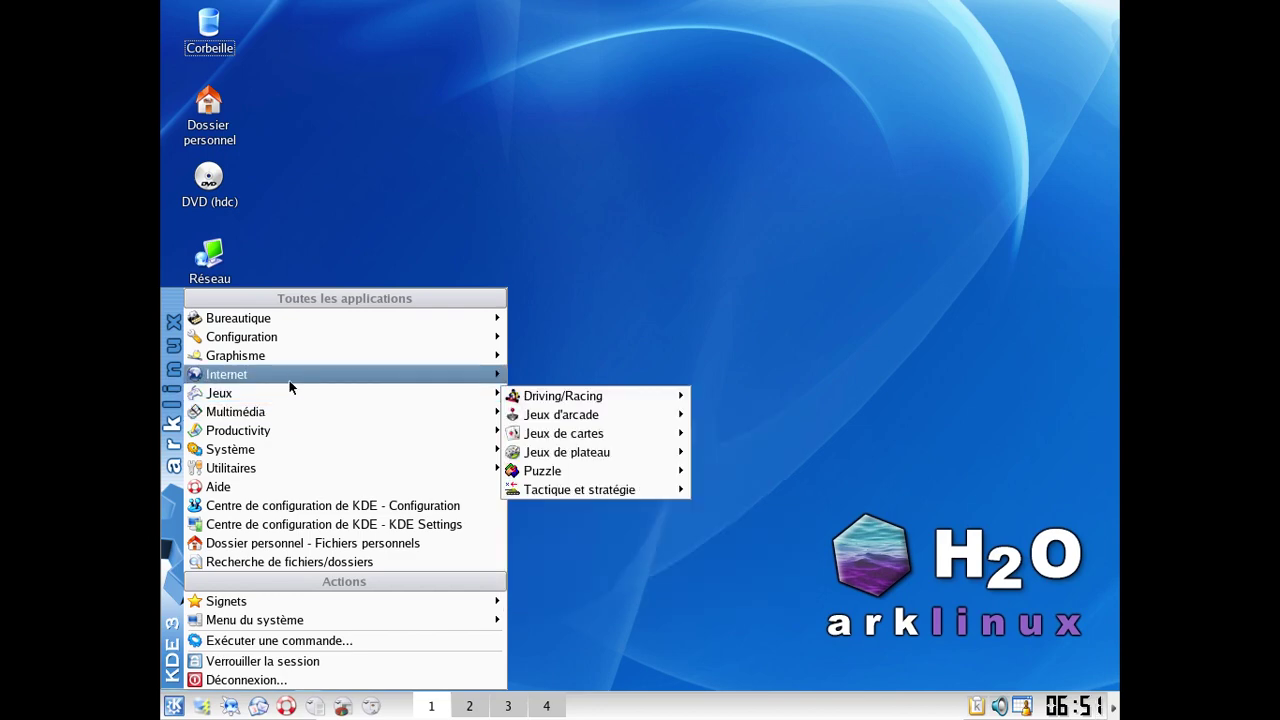
mouse_move(289, 381)
mouse_move(251, 326)
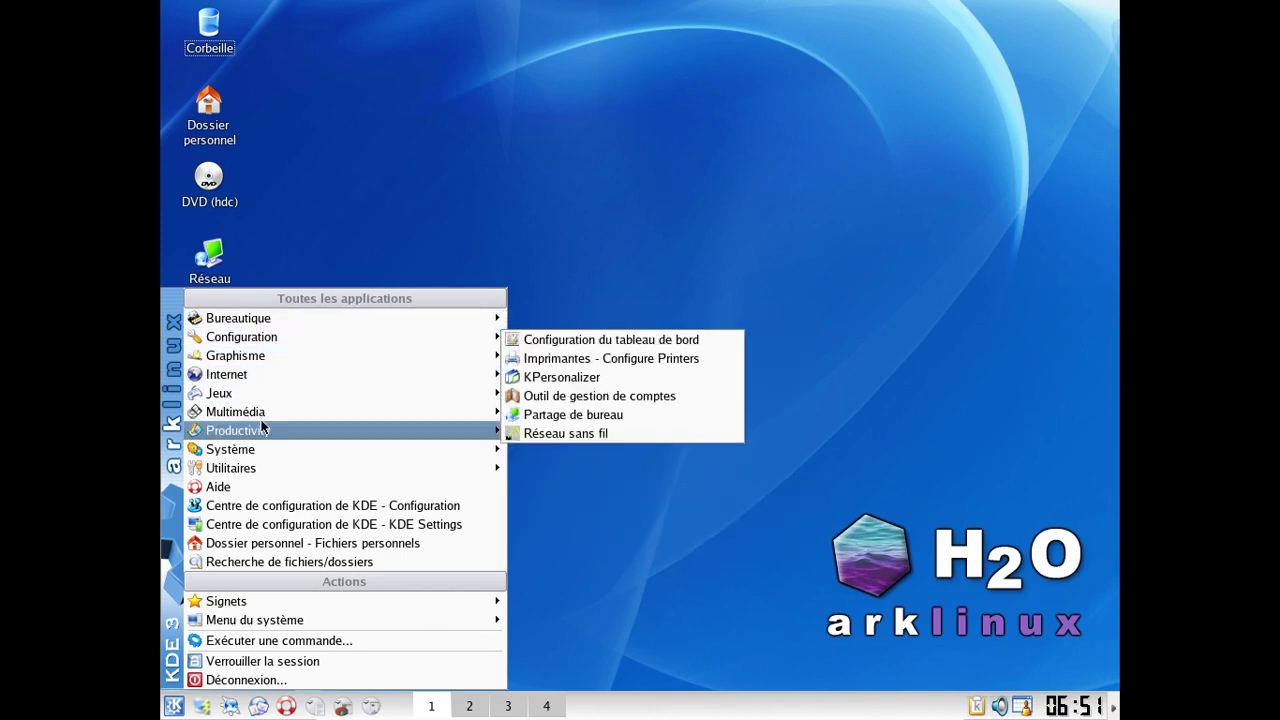
mouse_move(268, 466)
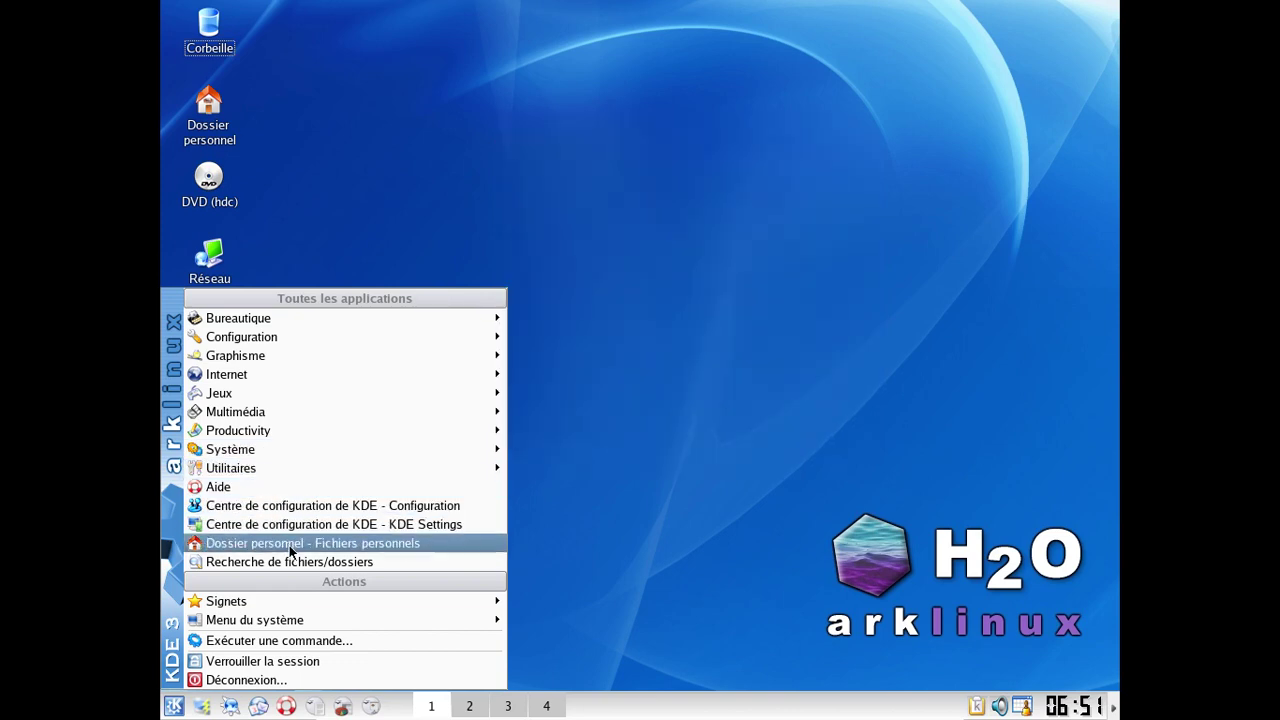
click(295, 545)
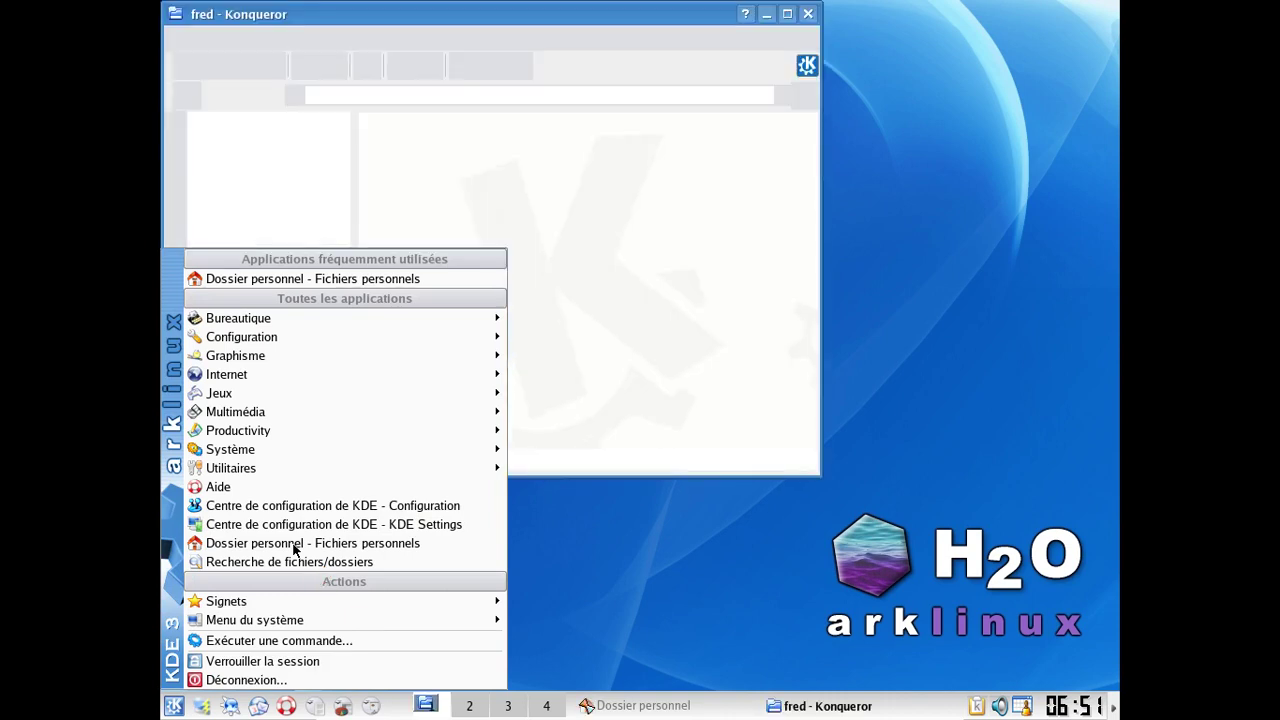
Step: Look over /home in Konqueror, then close the window
click(587, 250)
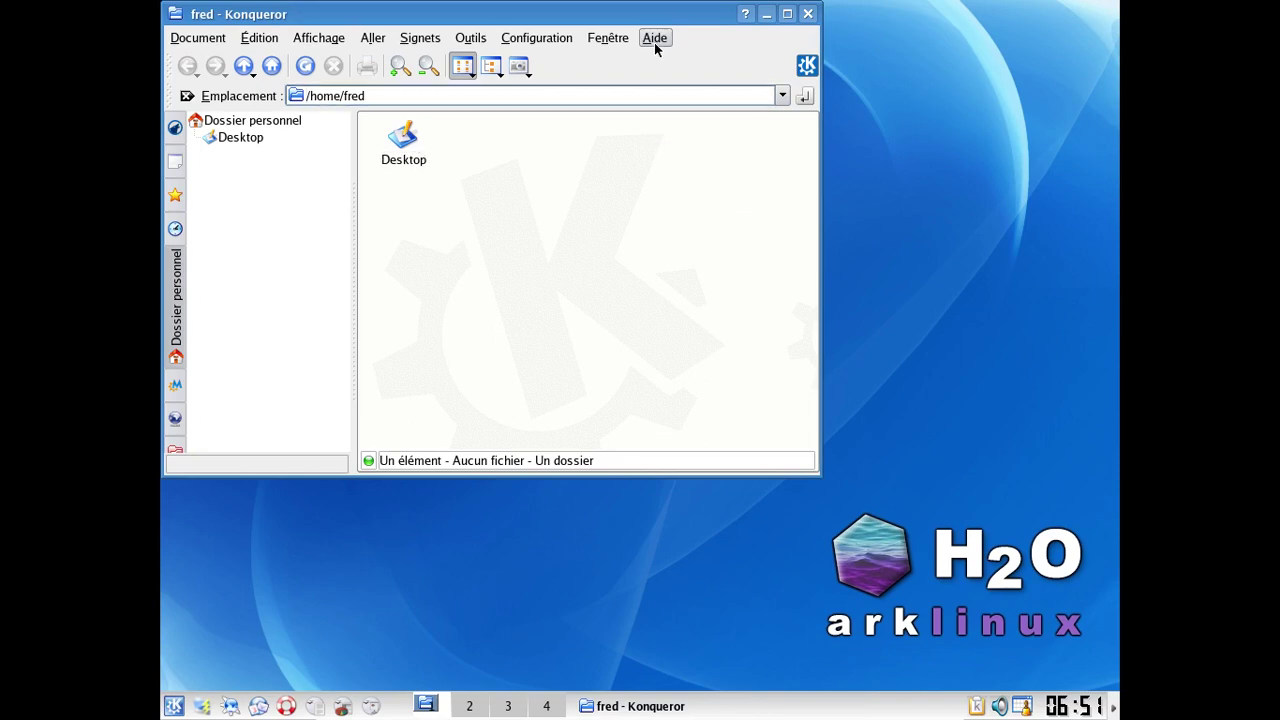
key(Tab)
click(809, 14)
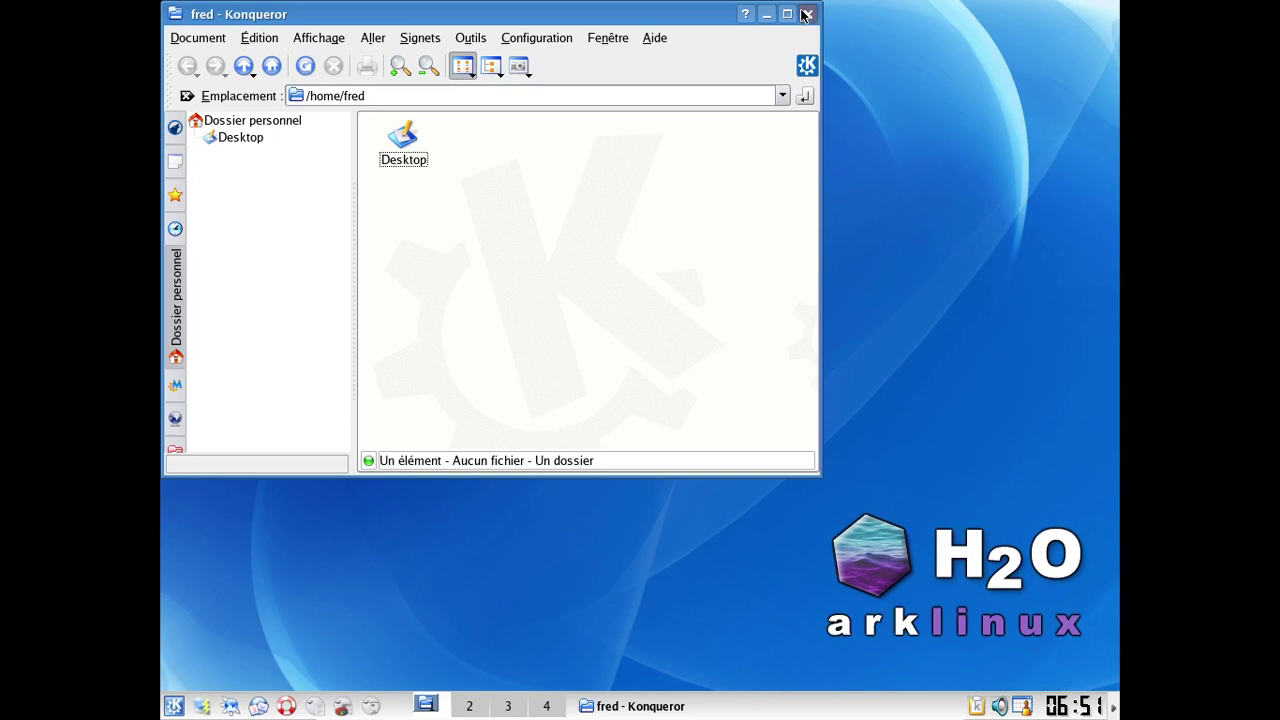
Step: Launch Konqueror and load google.fr, which fails with 'Hôte google.fr inconnu'
click(231, 708)
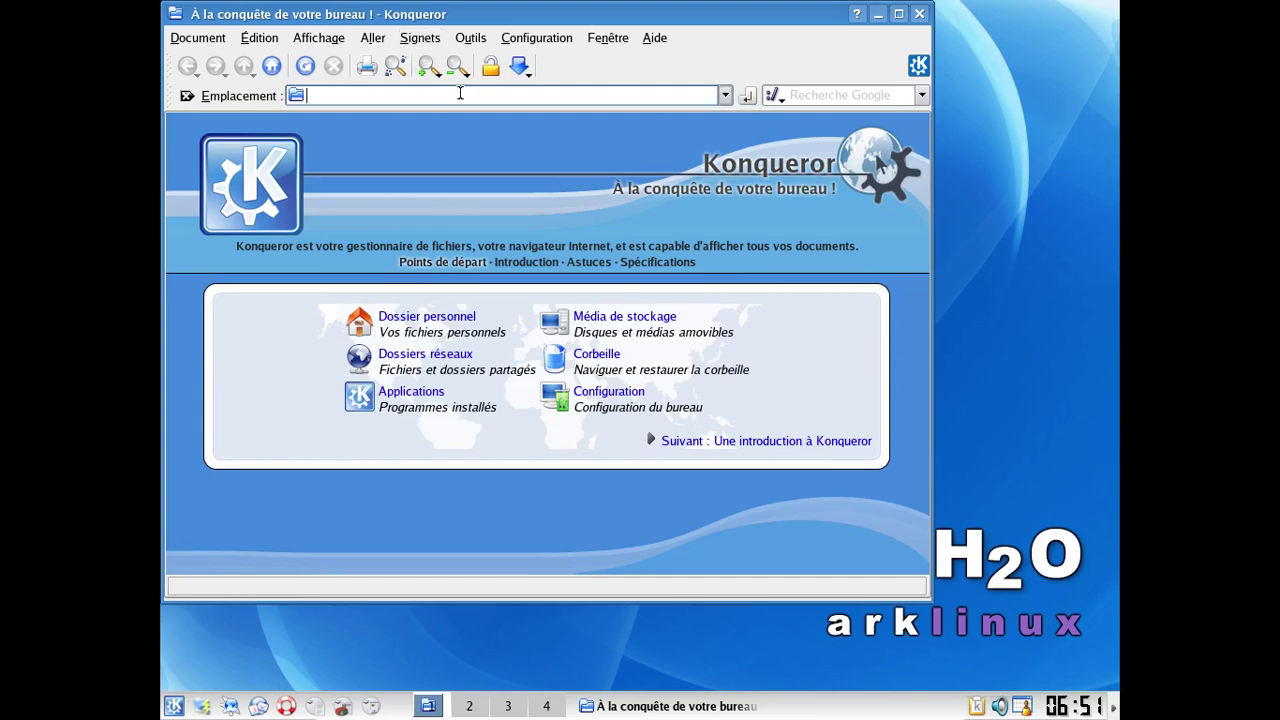
text(google.fr)
key(Return)
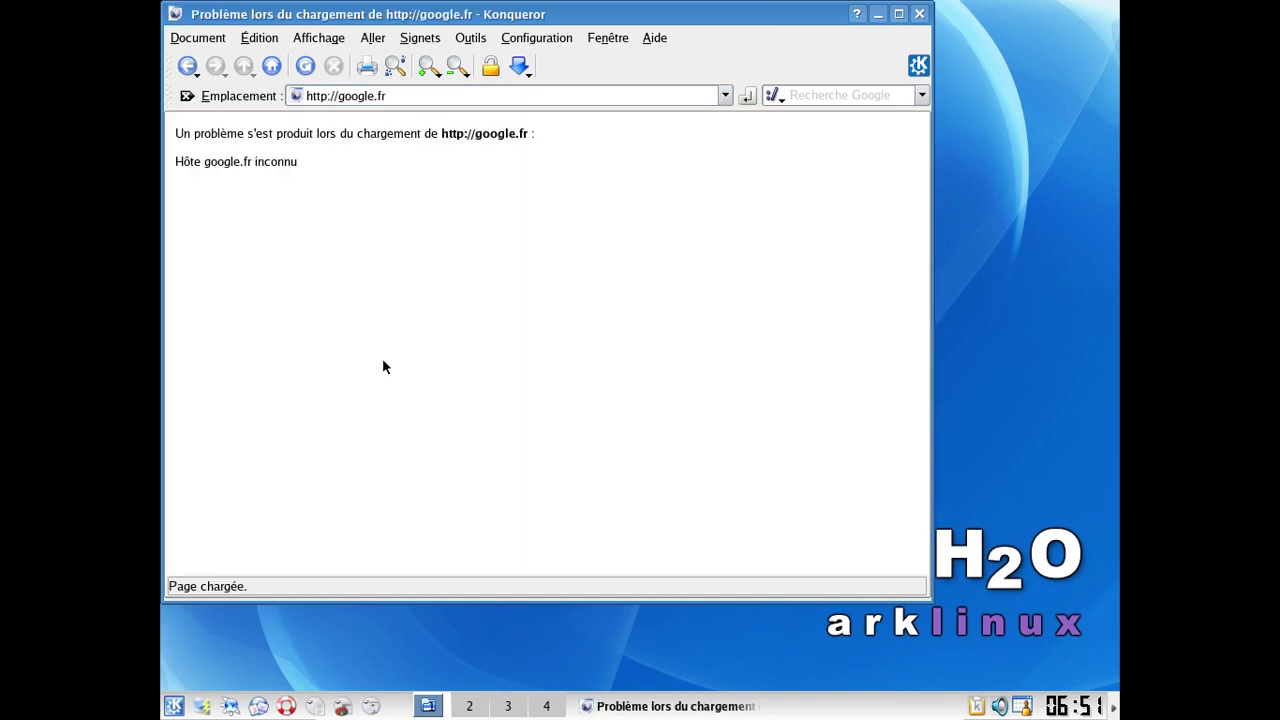
click(173, 706)
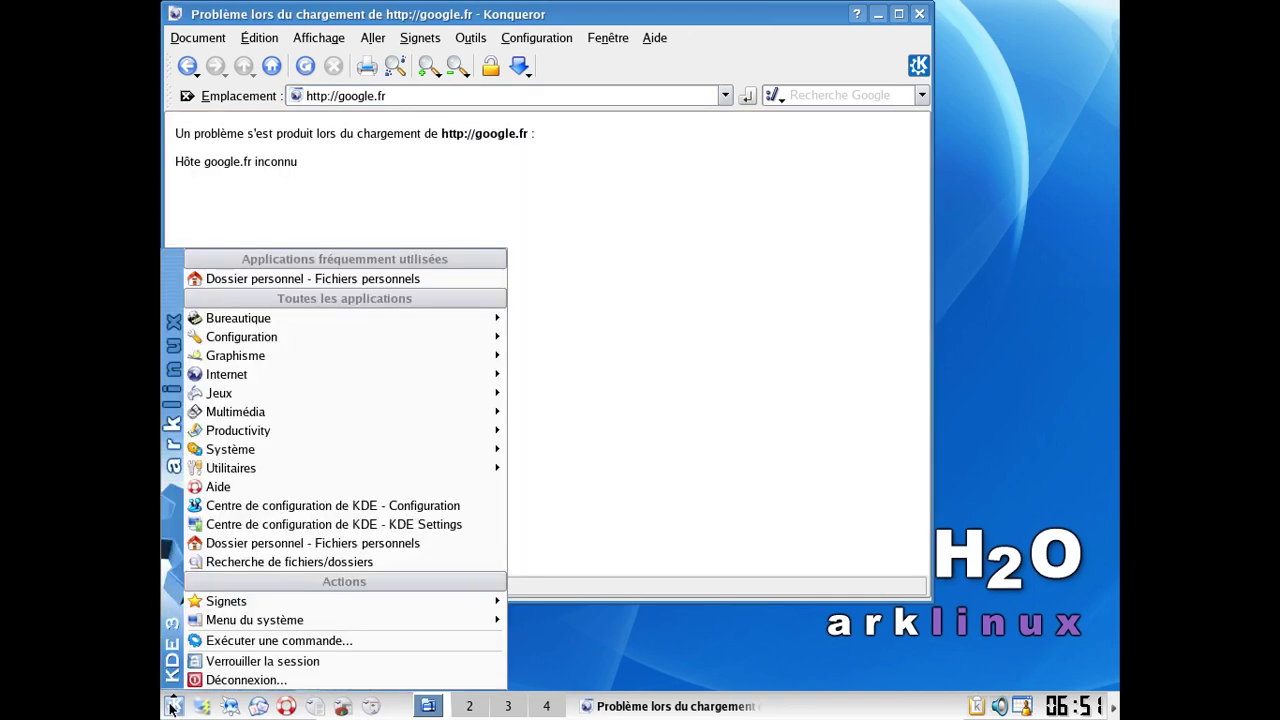
mouse_move(310, 468)
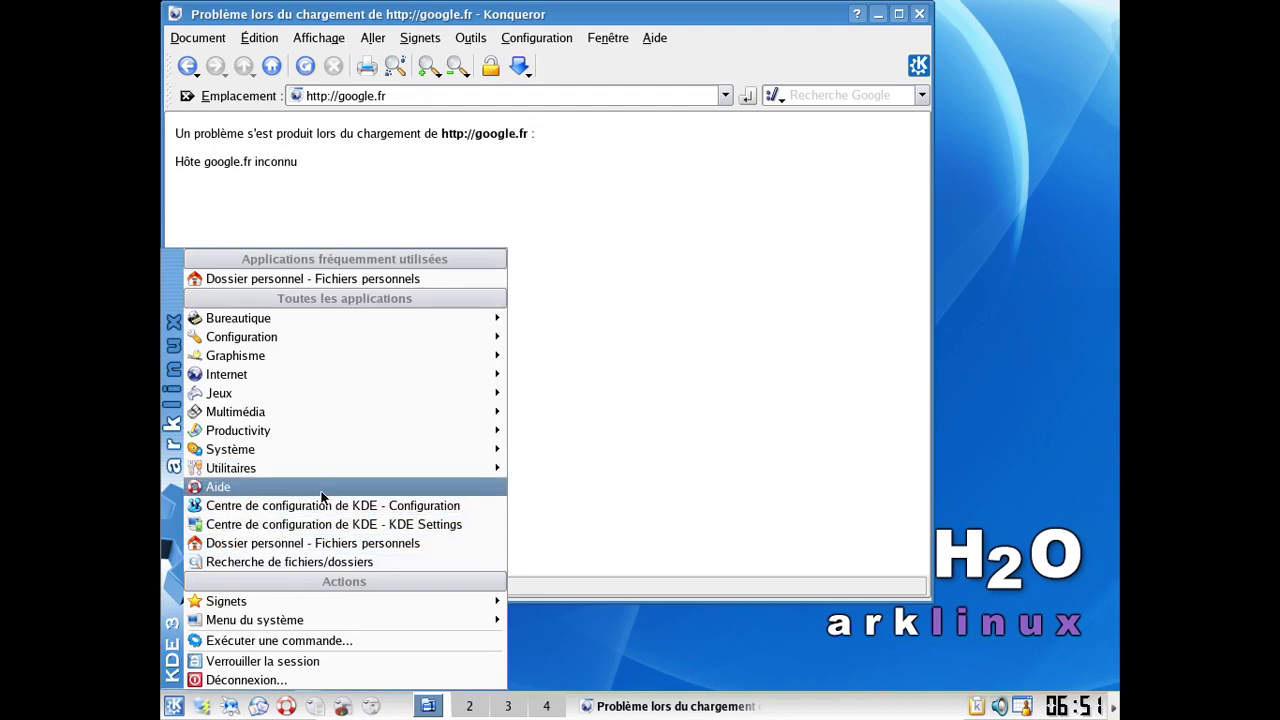
Step: Open Network Interfaces under Internet & Networking in KDE Control Centre, entering the administrator password
click(317, 504)
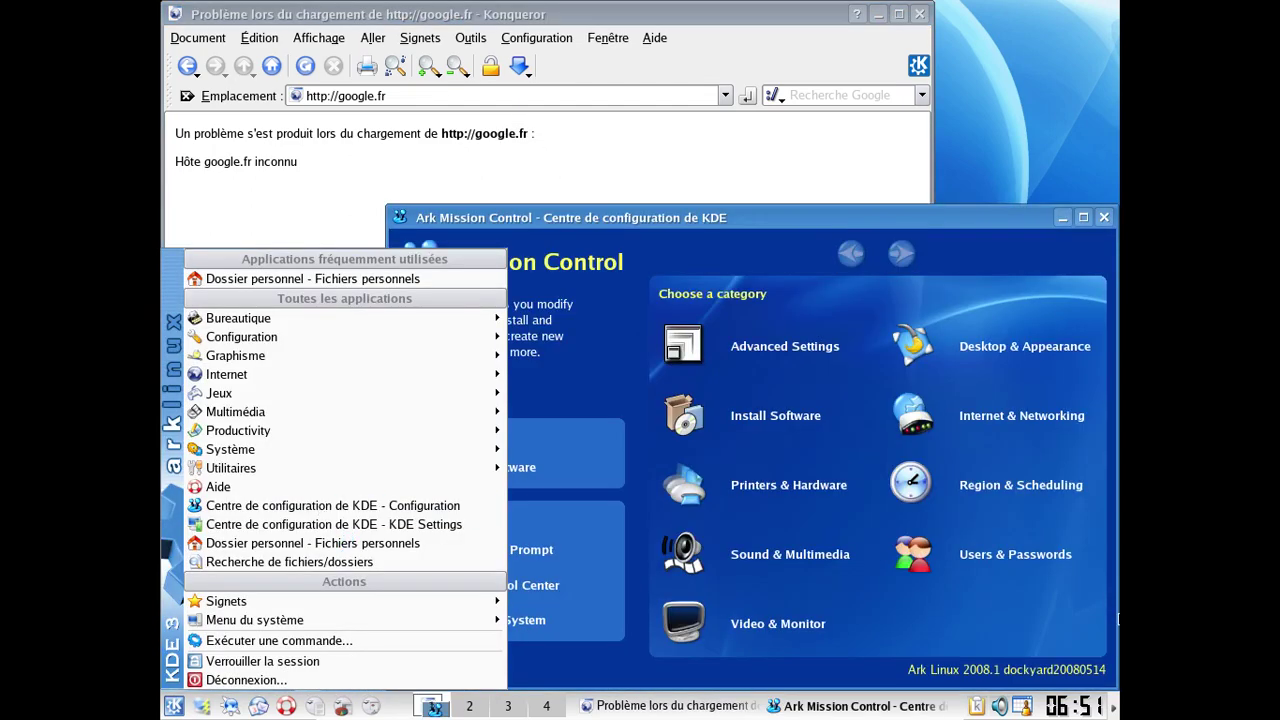
click(997, 416)
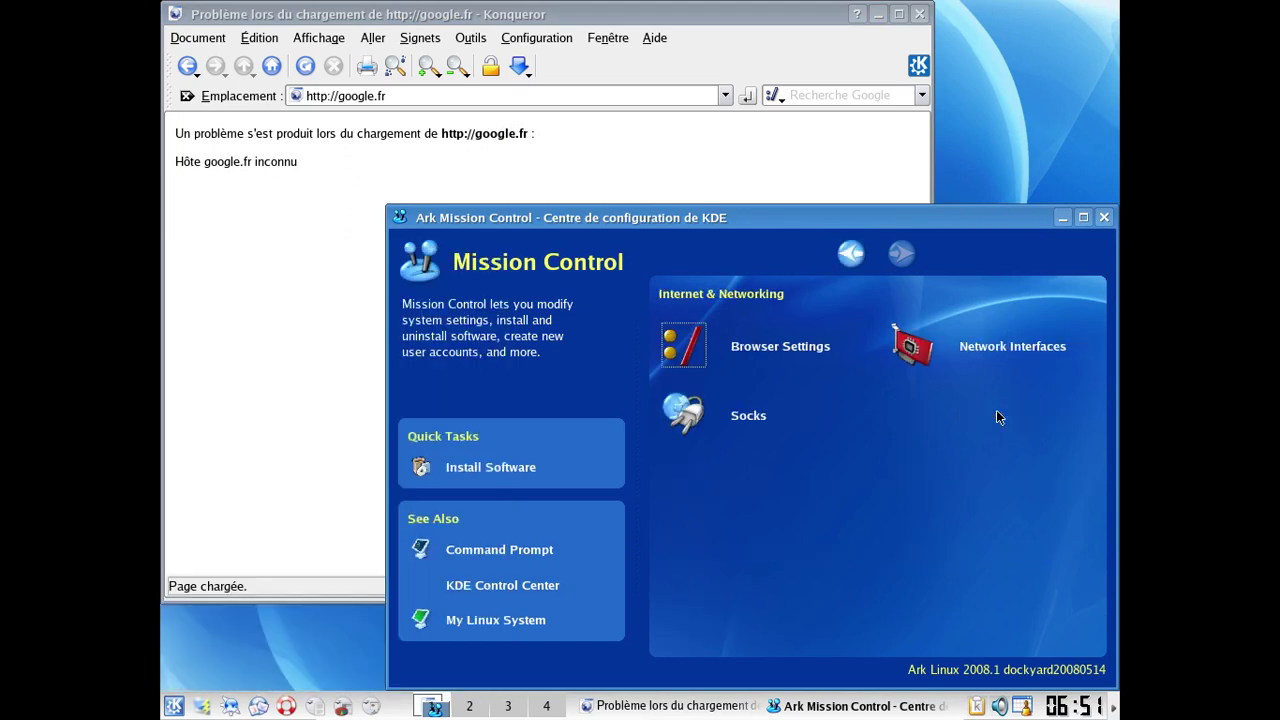
click(972, 352)
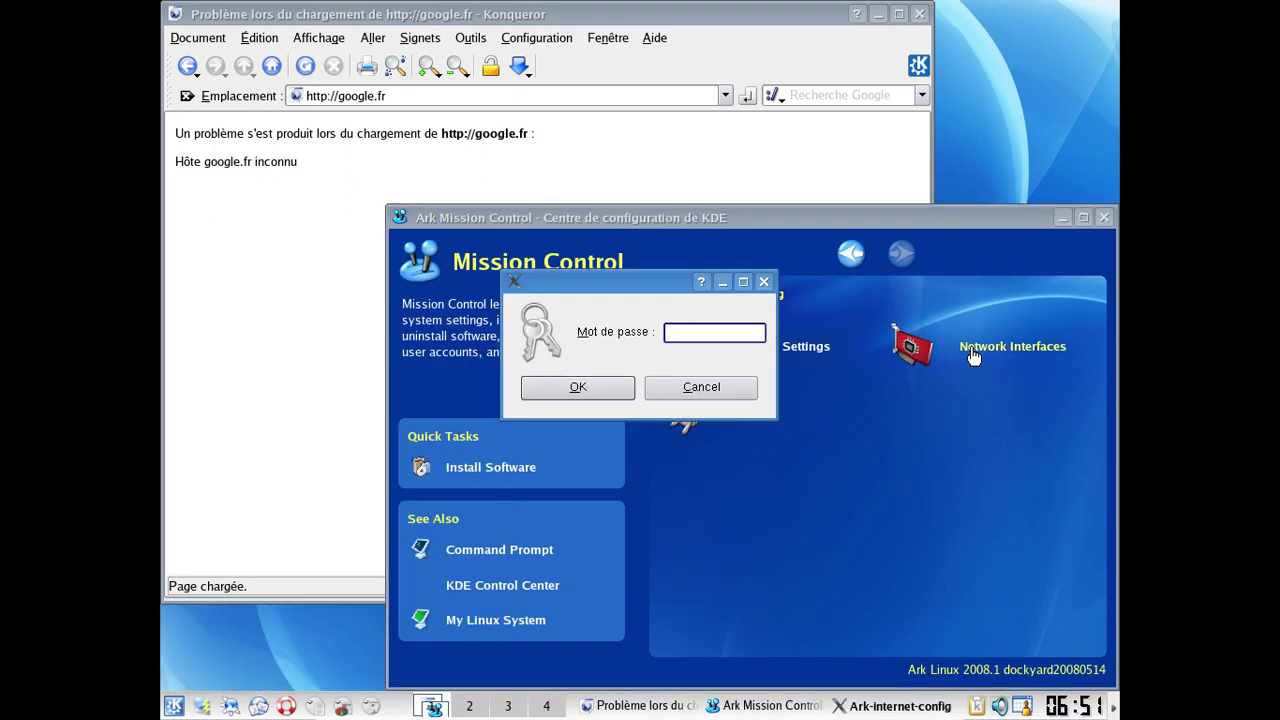
text(*****)
key(Return)
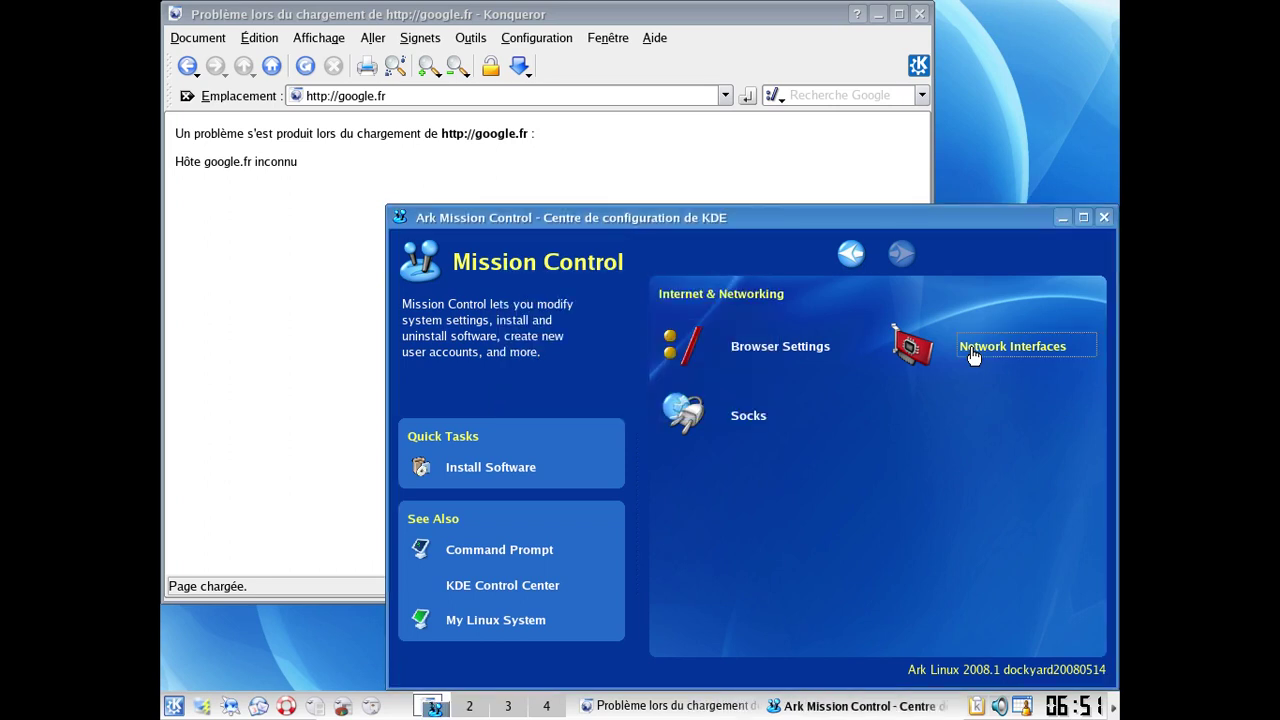
Step: Dismiss the password prompt, then close Mission Control and Konqueror
click(973, 352)
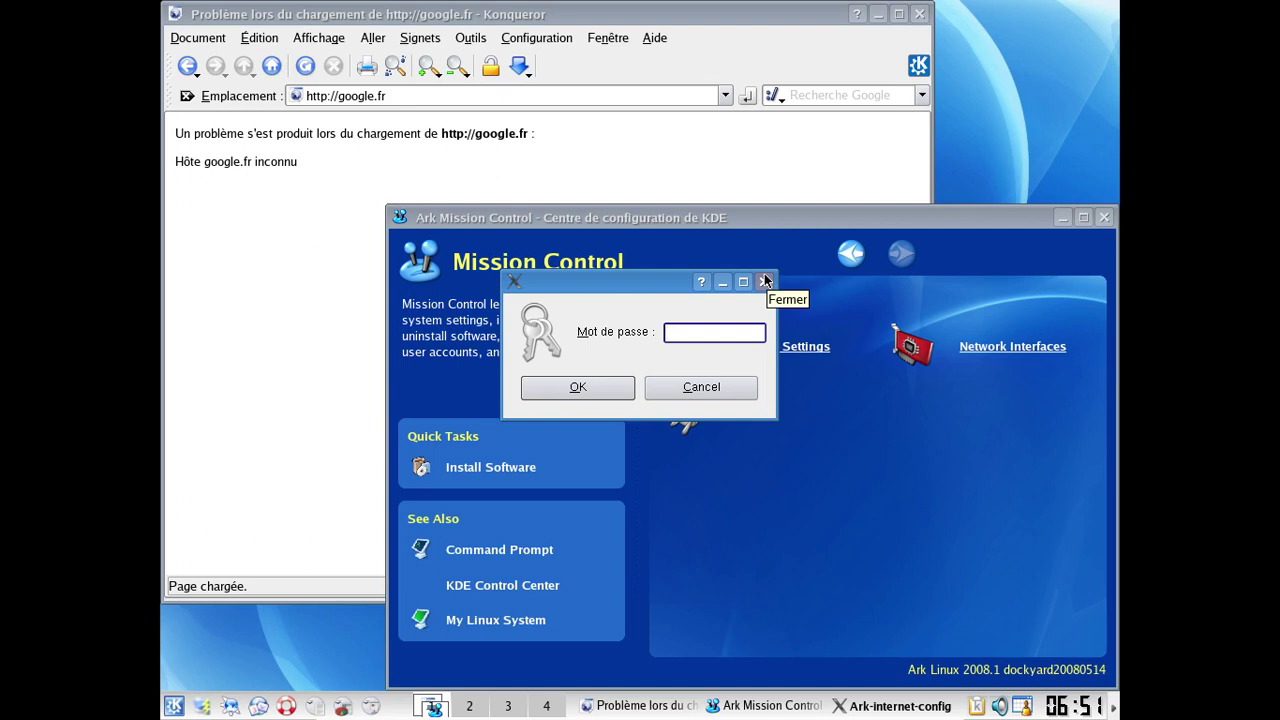
click(766, 281)
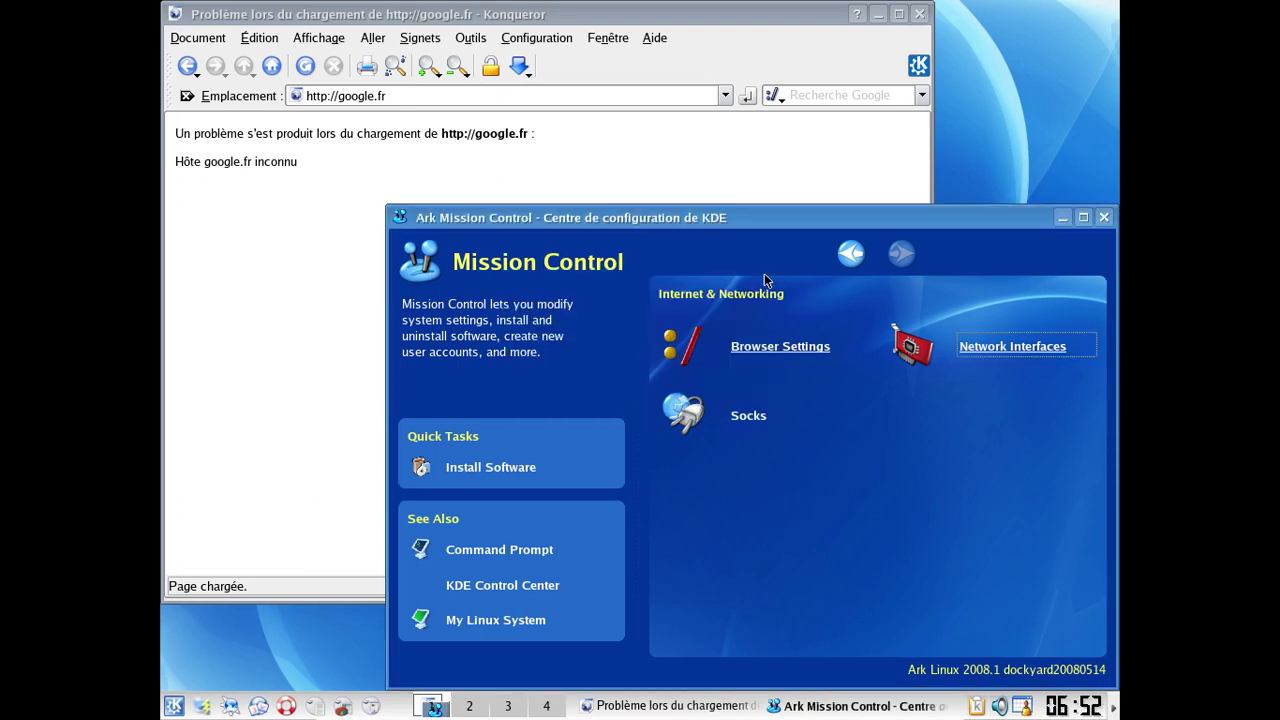
click(1106, 217)
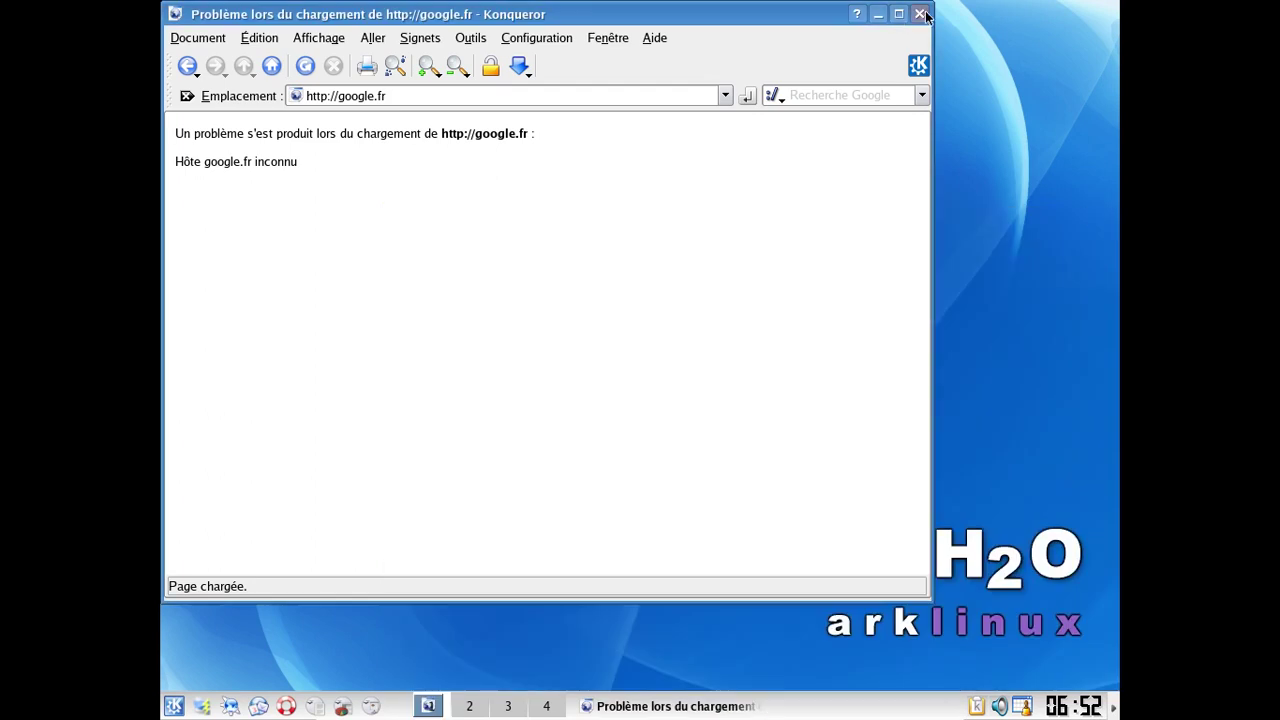
click(920, 14)
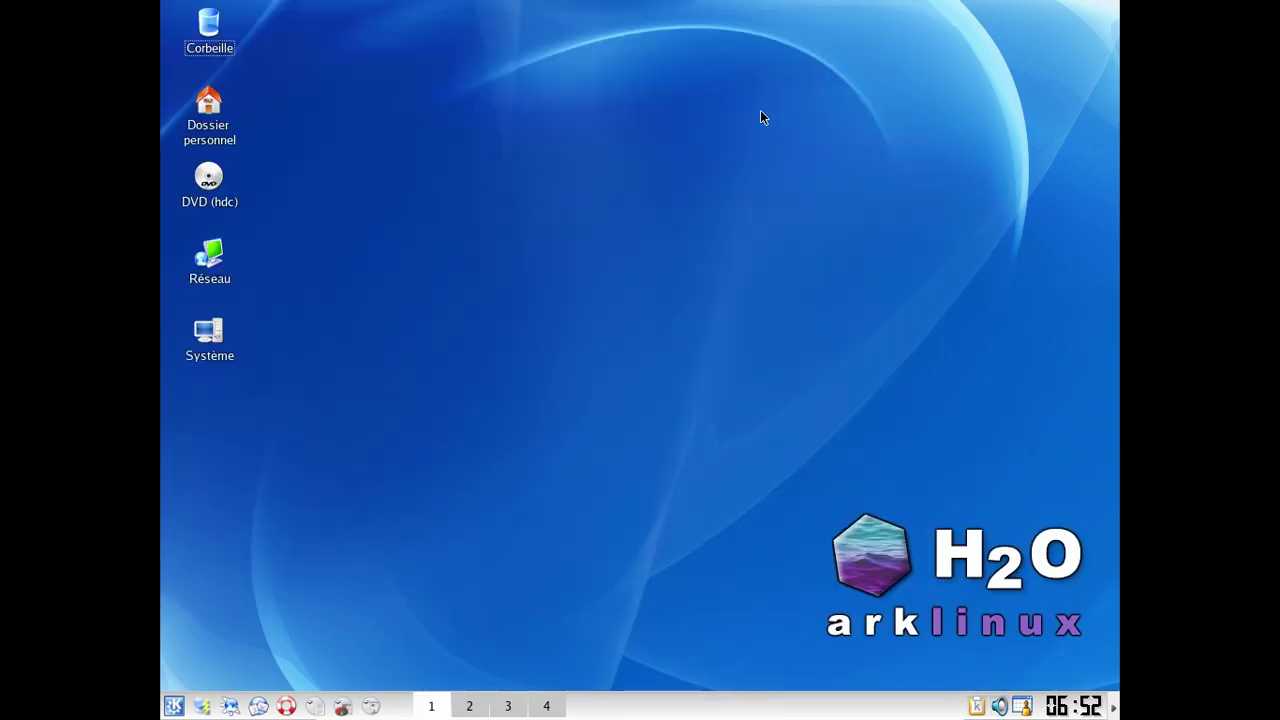
Step: Launch Texte OpenOffice.org - Traitement de texte from the K menu's Bureautique submenu
click(174, 707)
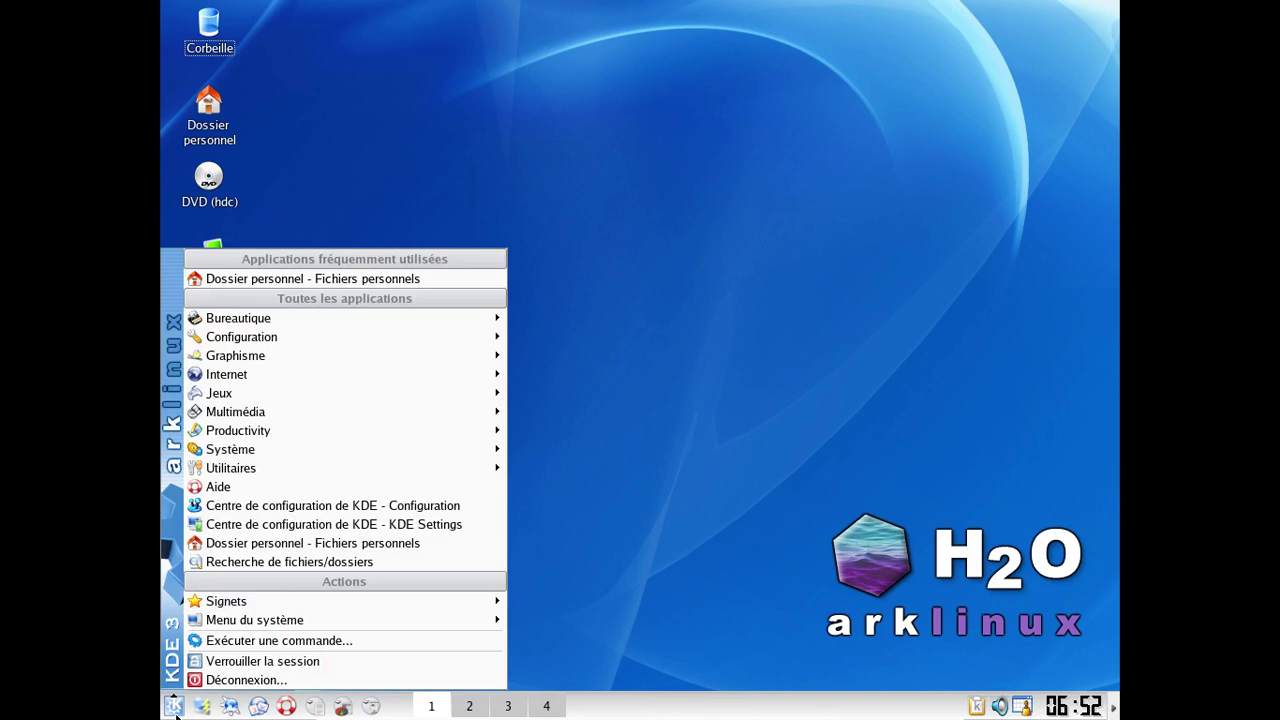
mouse_move(331, 597)
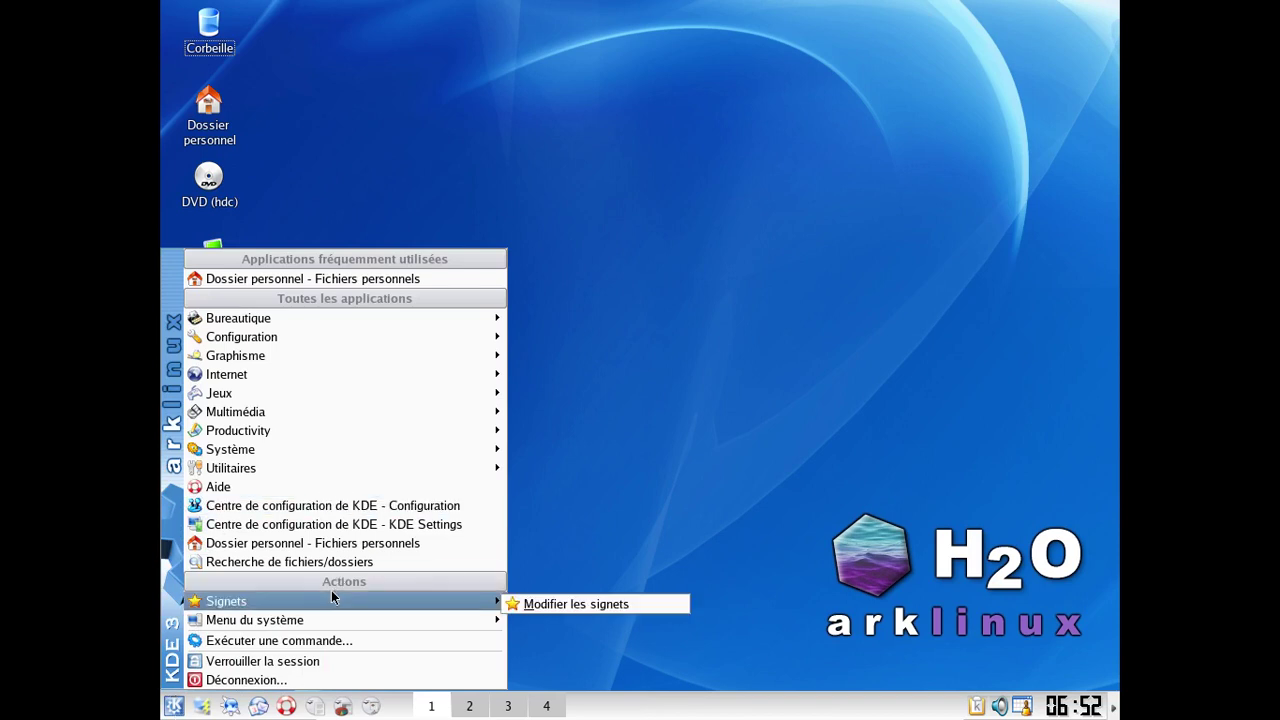
mouse_move(251, 418)
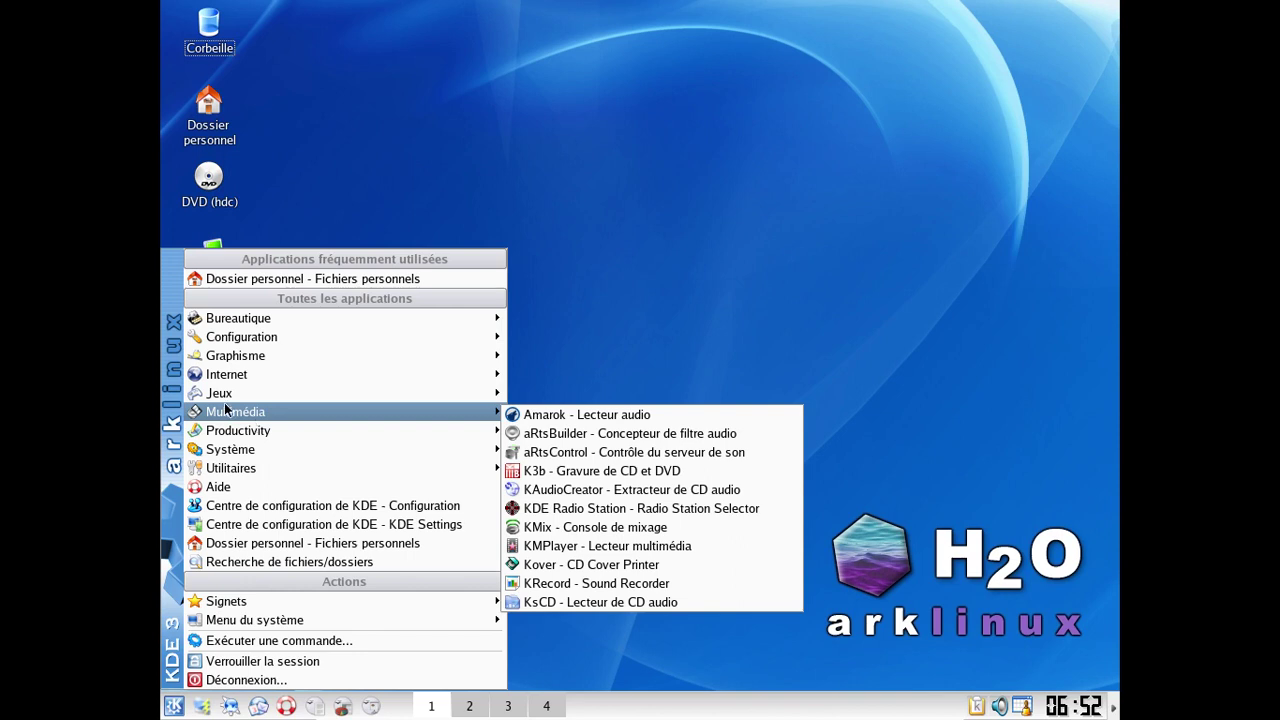
mouse_move(223, 398)
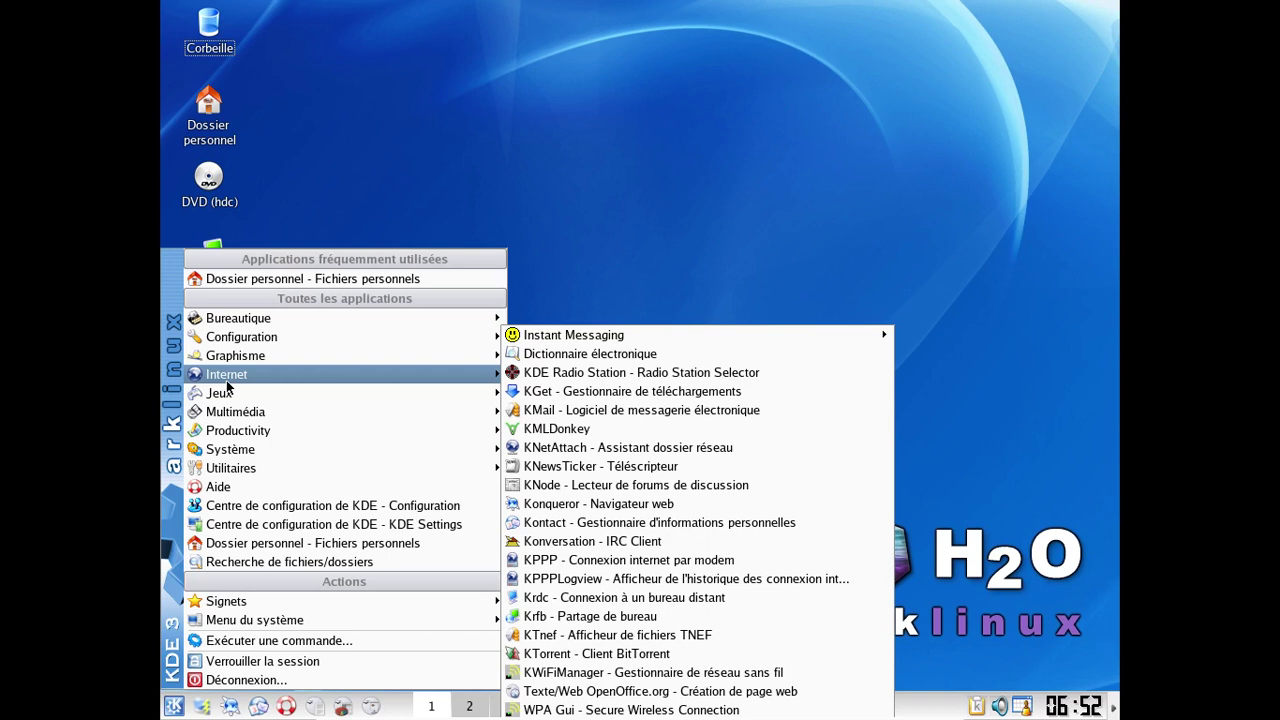
mouse_move(368, 386)
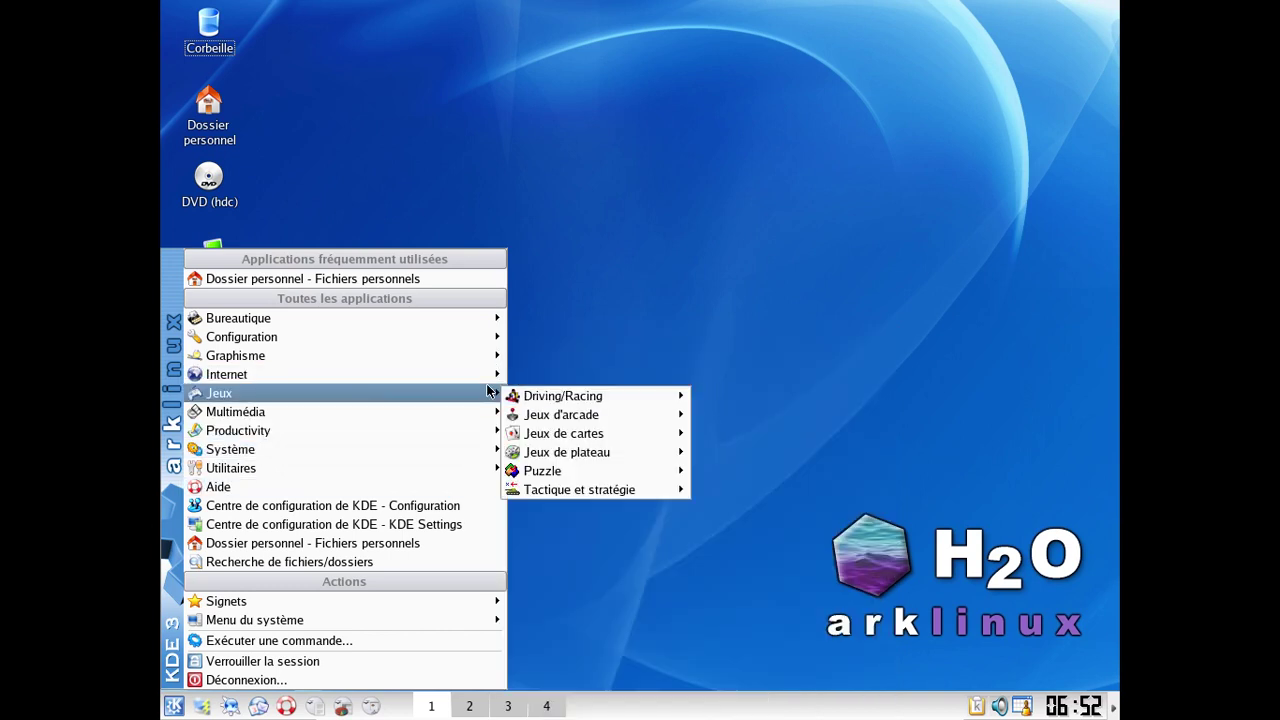
mouse_move(480, 375)
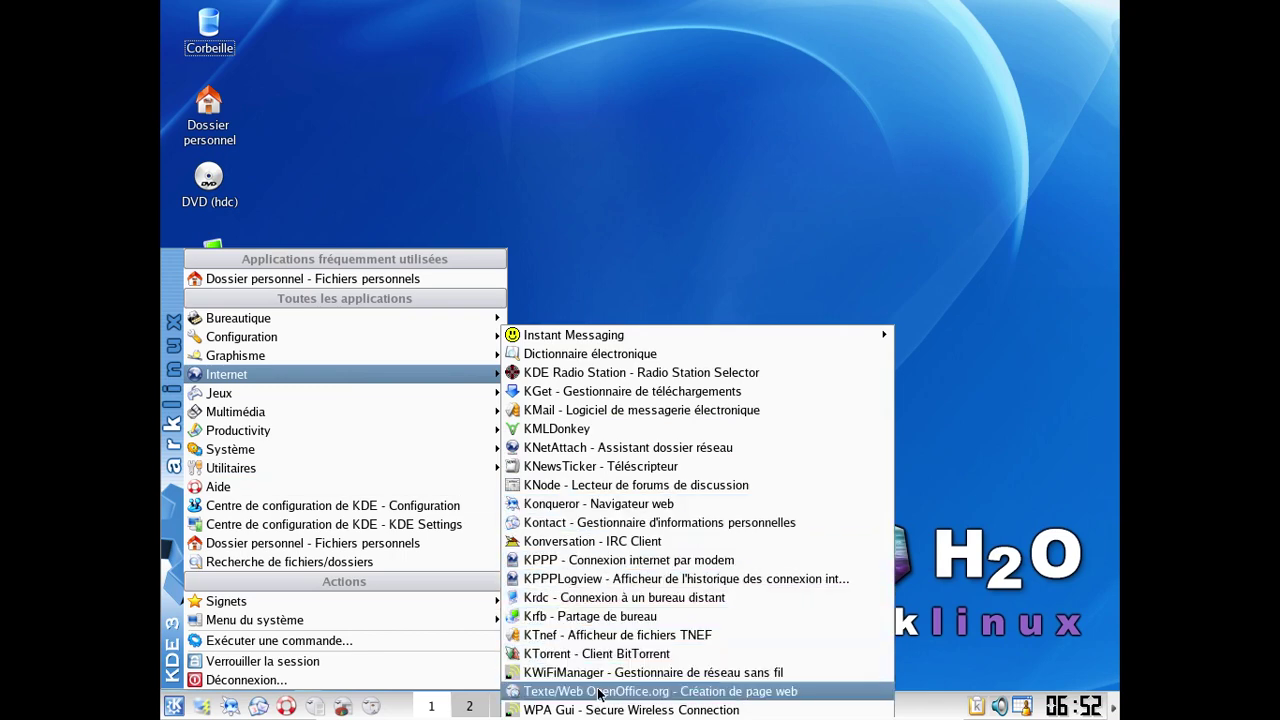
mouse_move(408, 468)
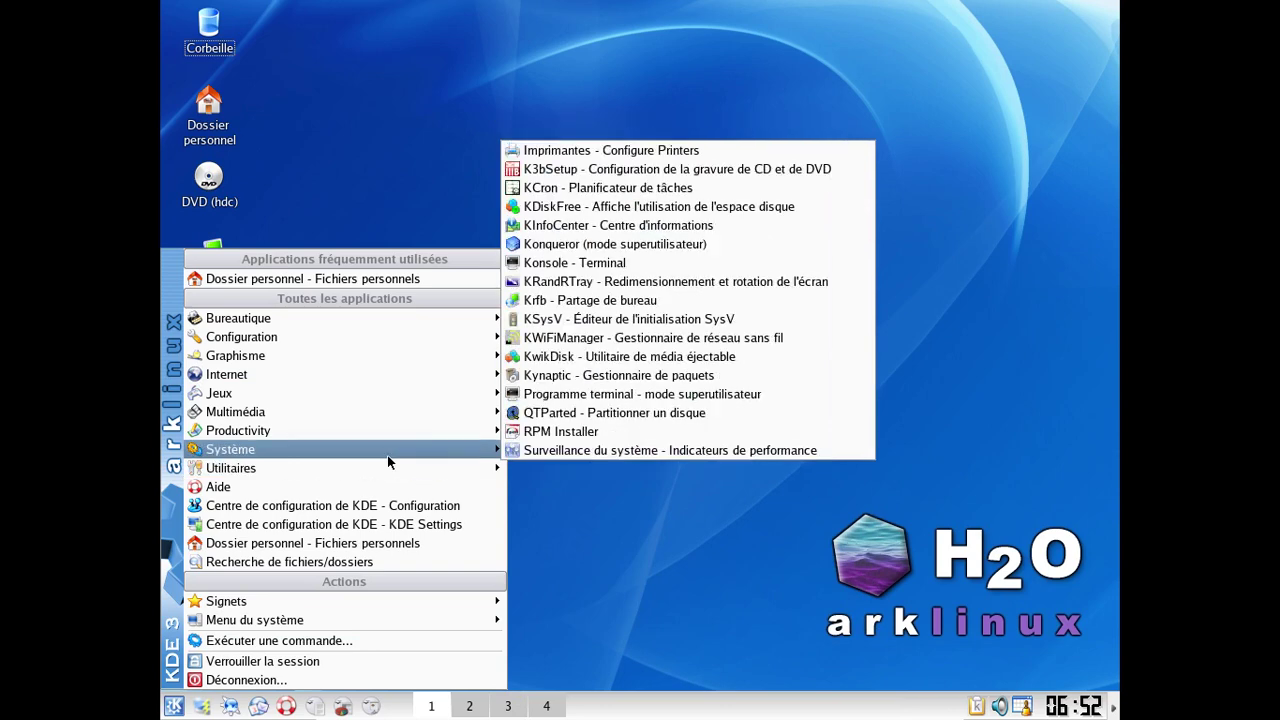
mouse_move(368, 478)
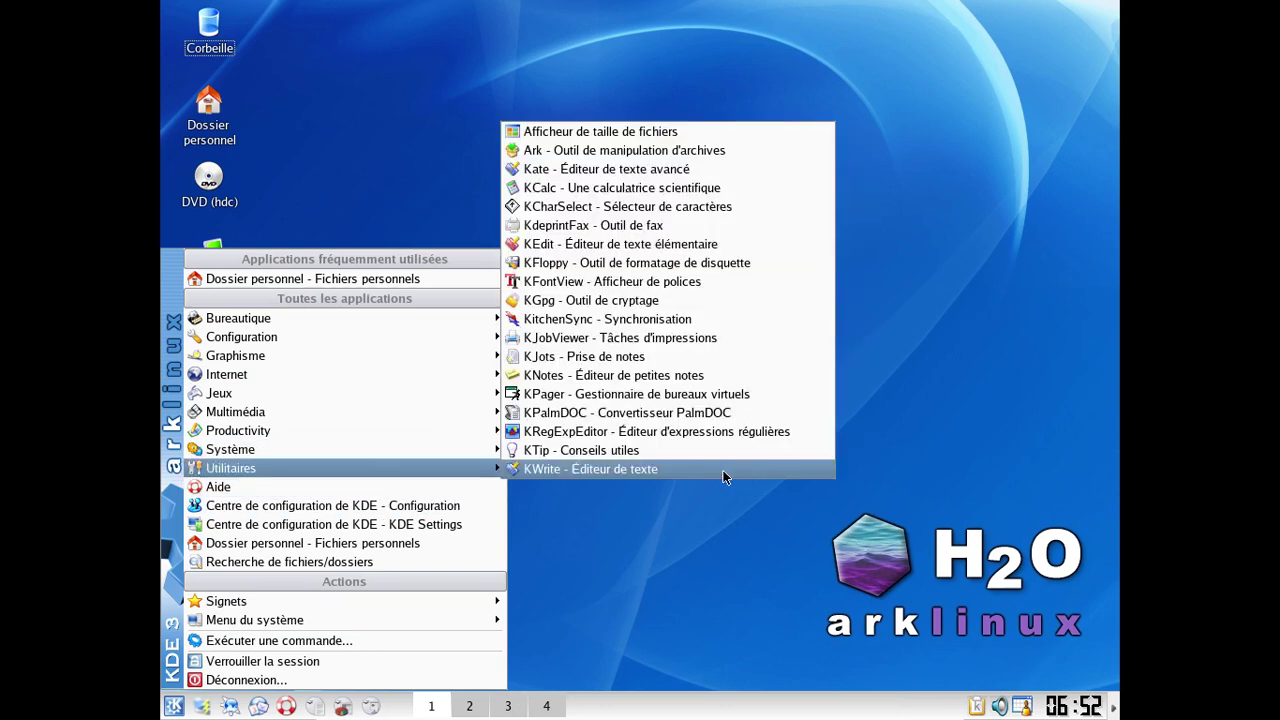
mouse_move(323, 451)
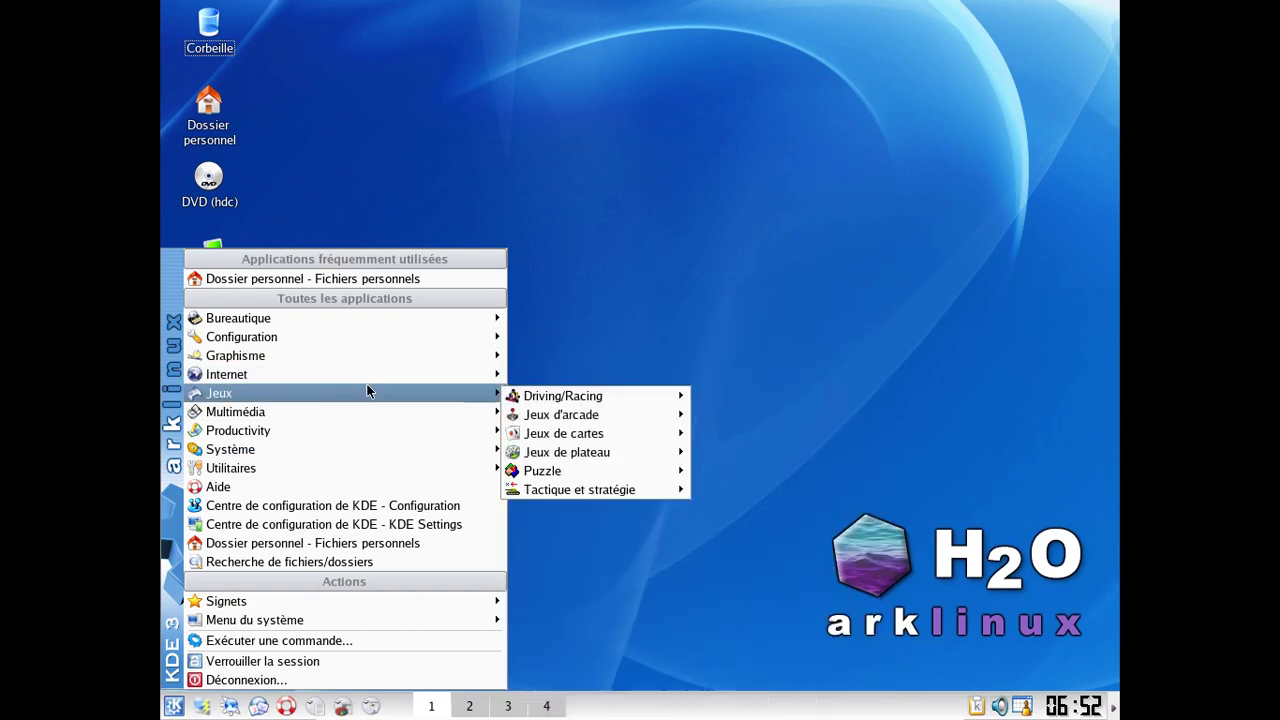
mouse_move(369, 430)
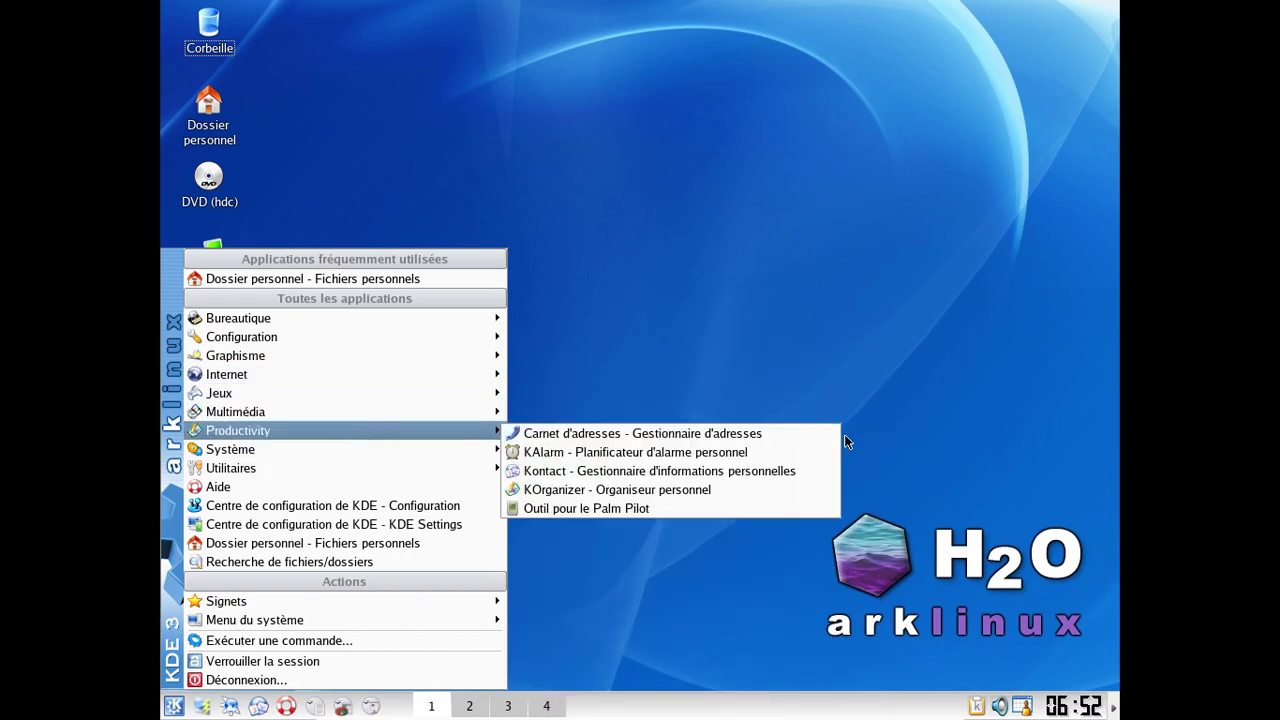
mouse_move(316, 336)
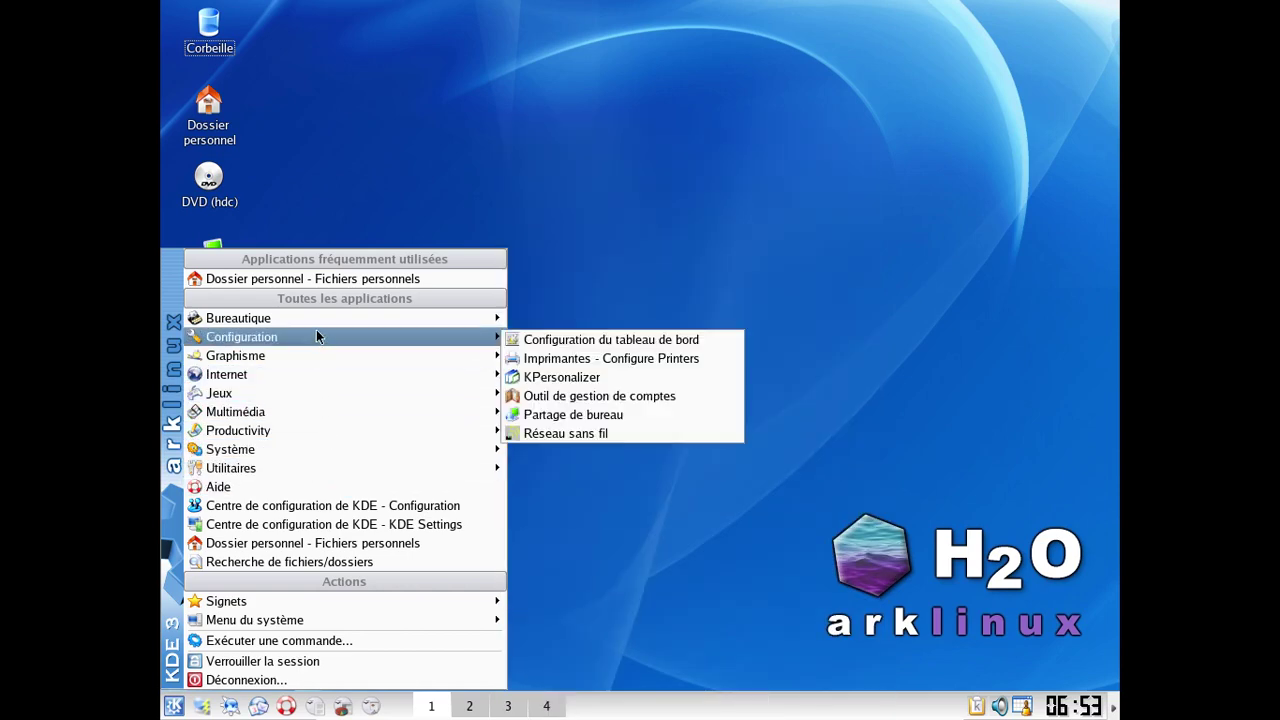
click(738, 549)
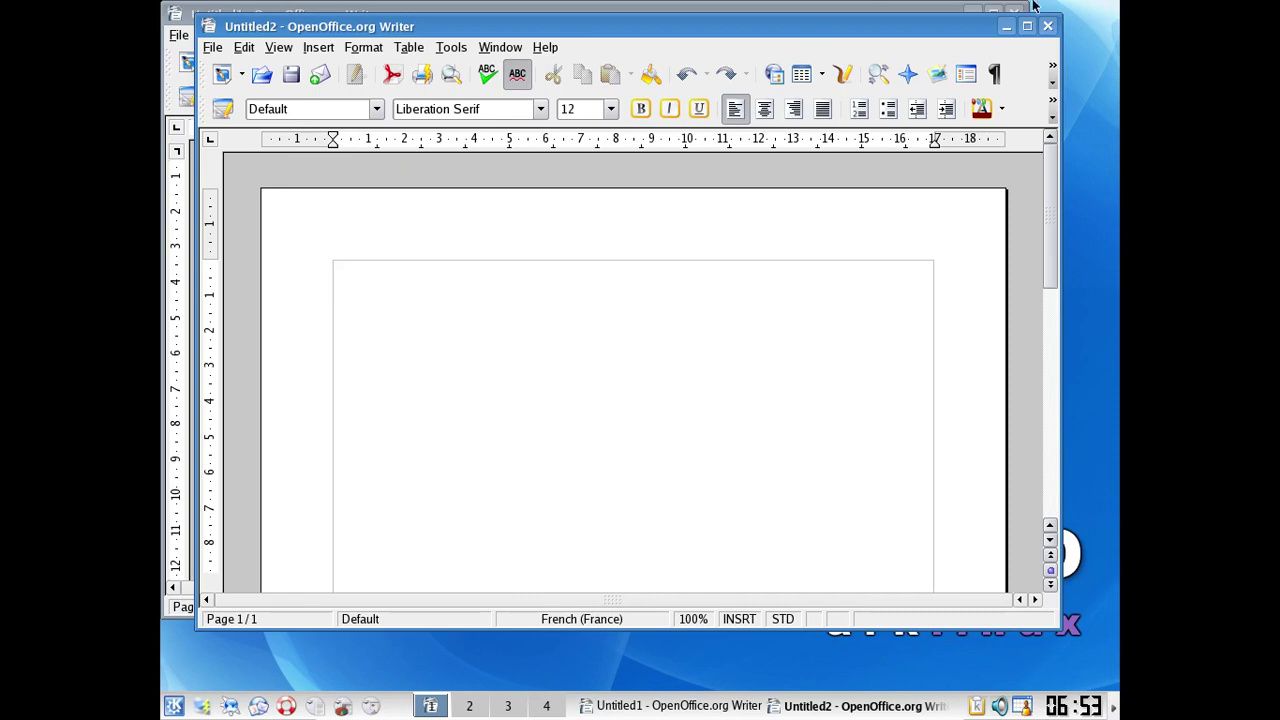
Step: Close Writer documents Untitled2 and Untitled1, returning the VM to full screen between them
click(1047, 28)
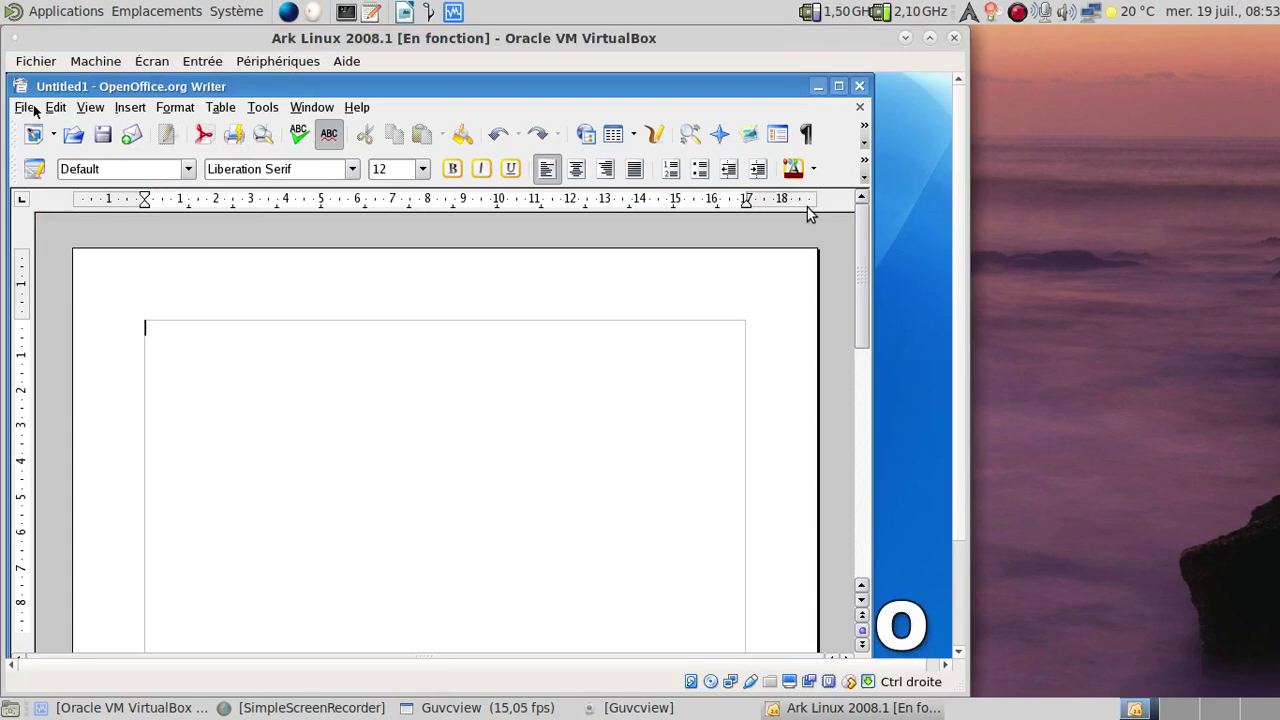
key(ctrl+f)
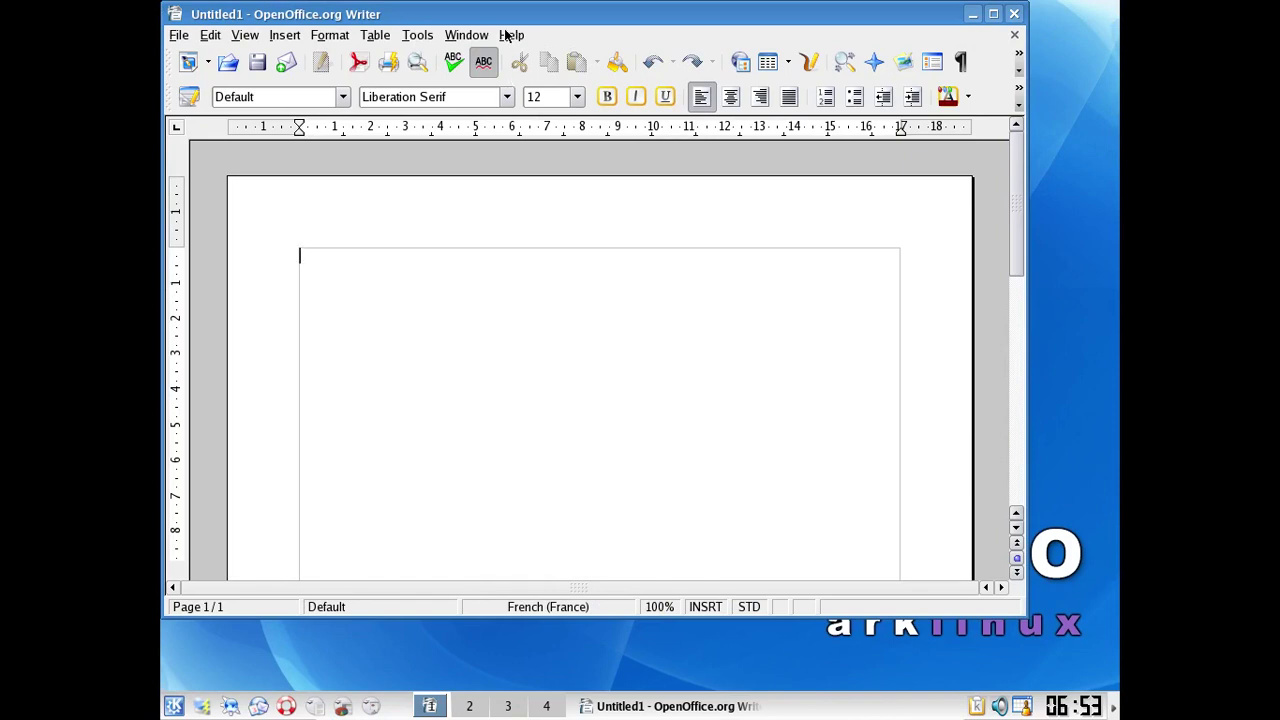
click(1014, 15)
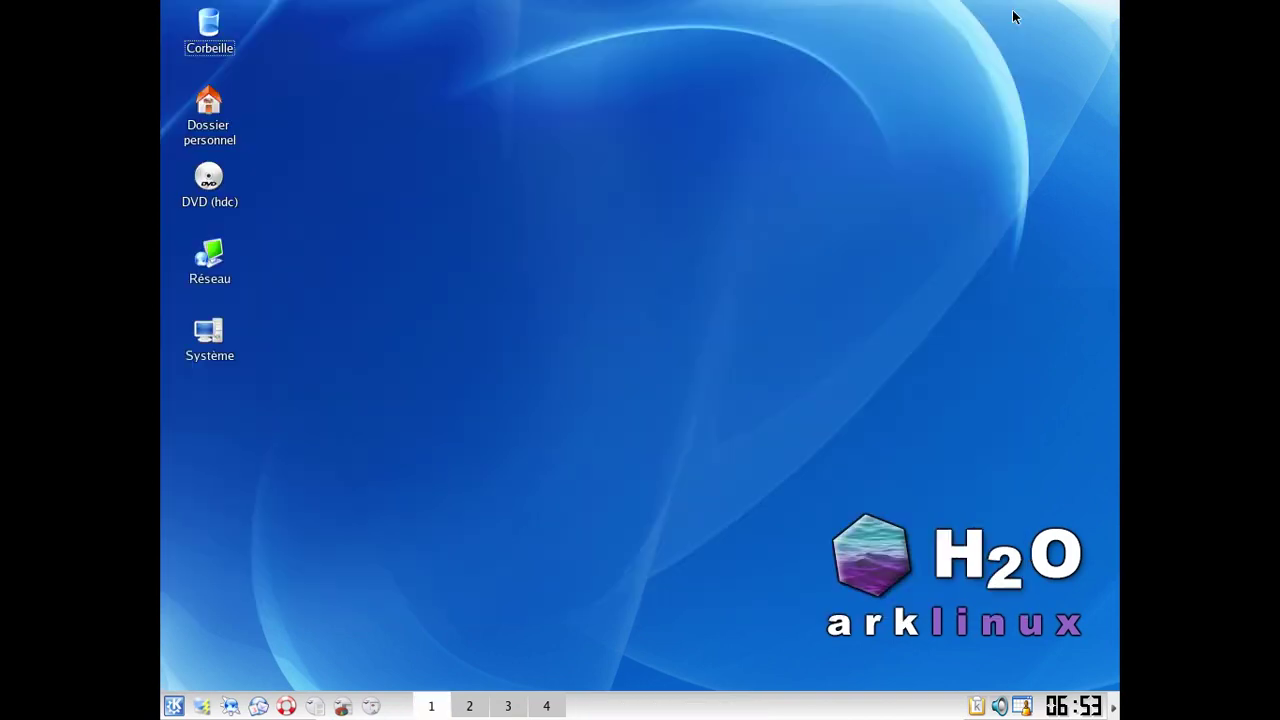
Step: Enable Entrée > Intégration de la souris, restore full screen, and open the System location
key(Control_R+f)
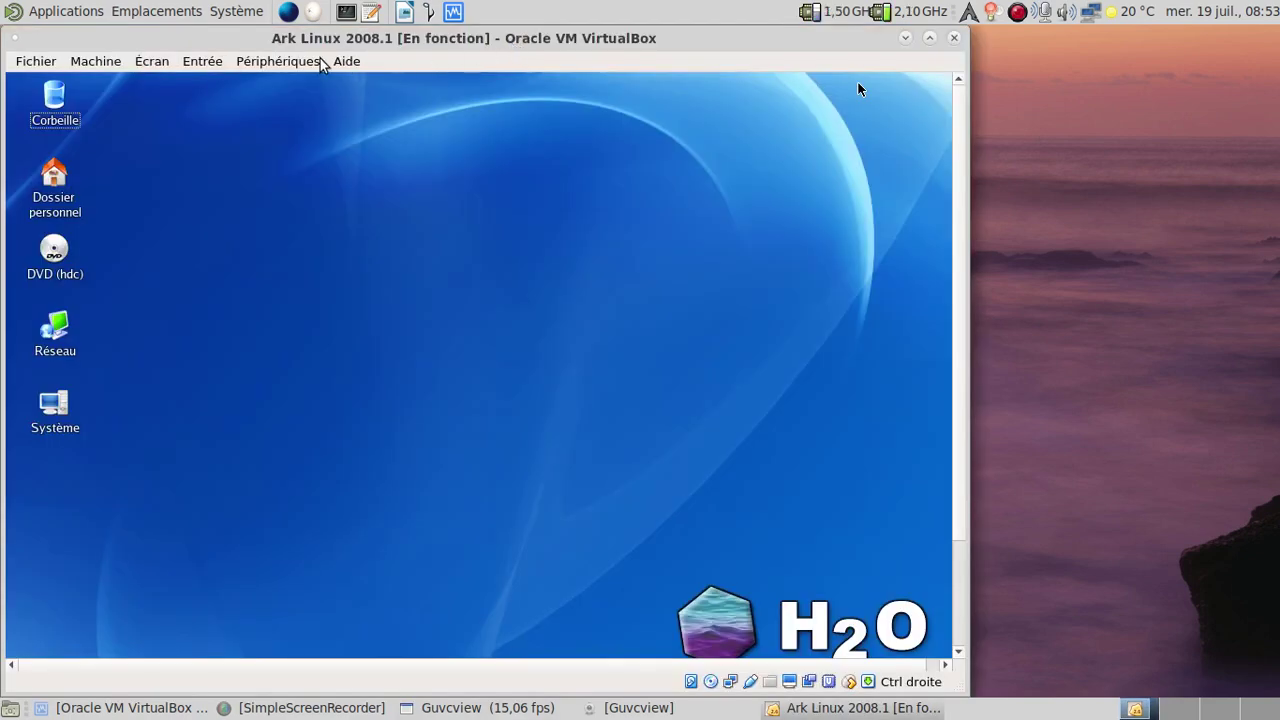
click(266, 64)
mouse_move(217, 63)
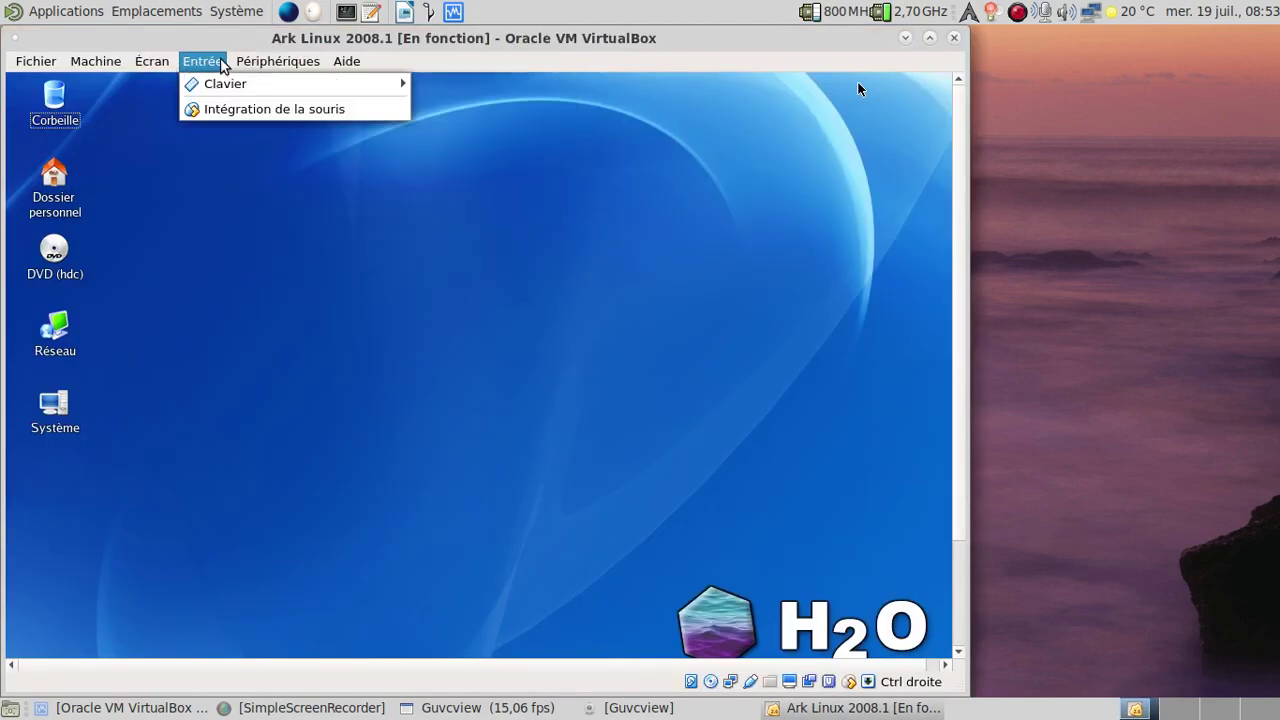
click(240, 108)
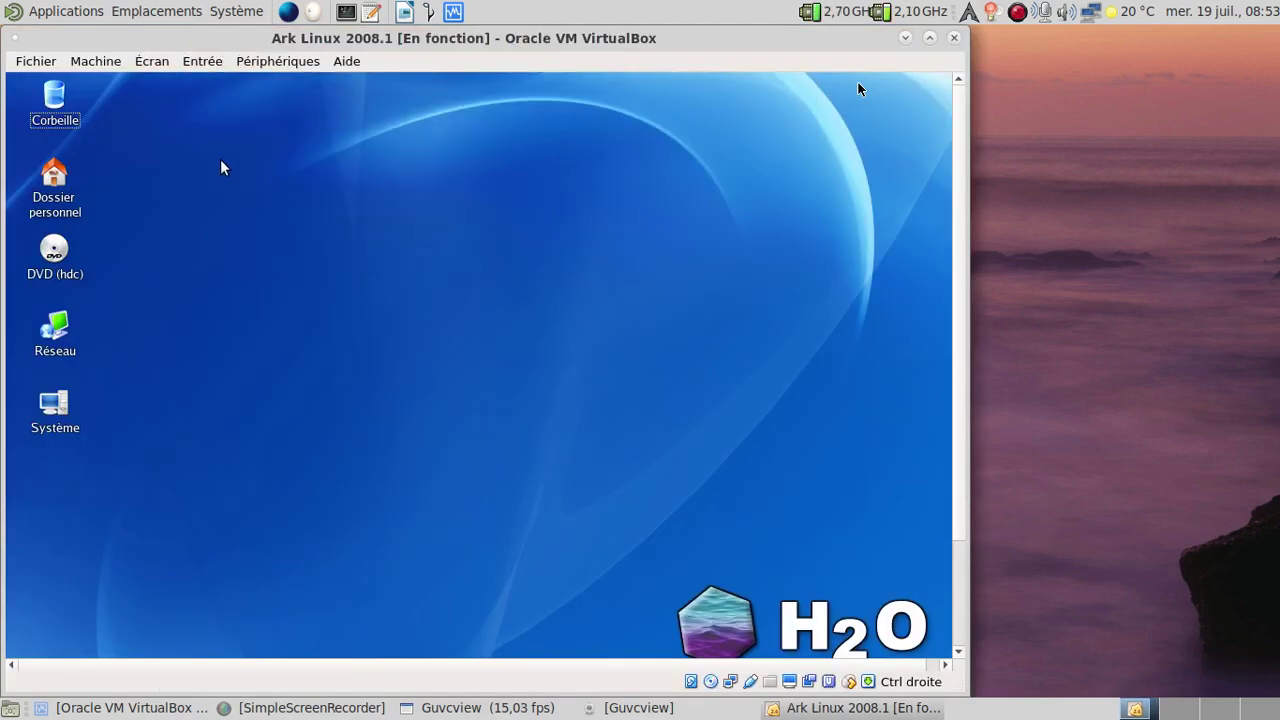
key(Control_R+f)
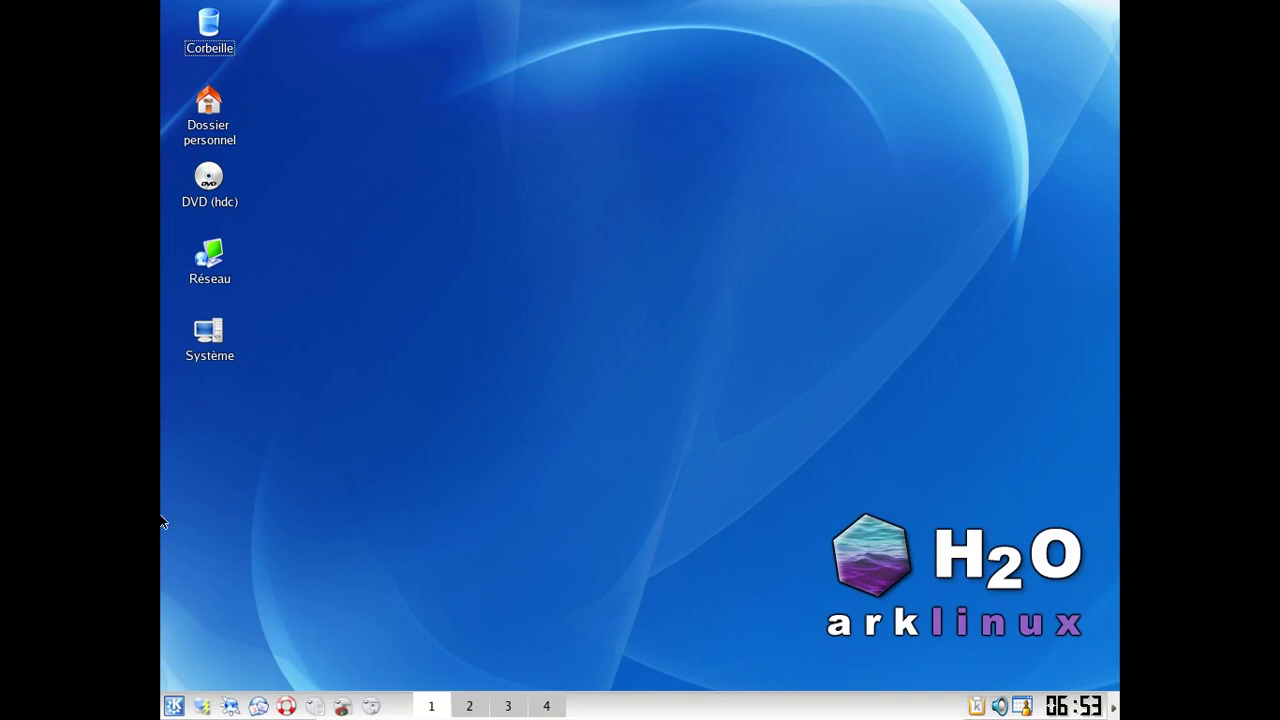
click(197, 356)
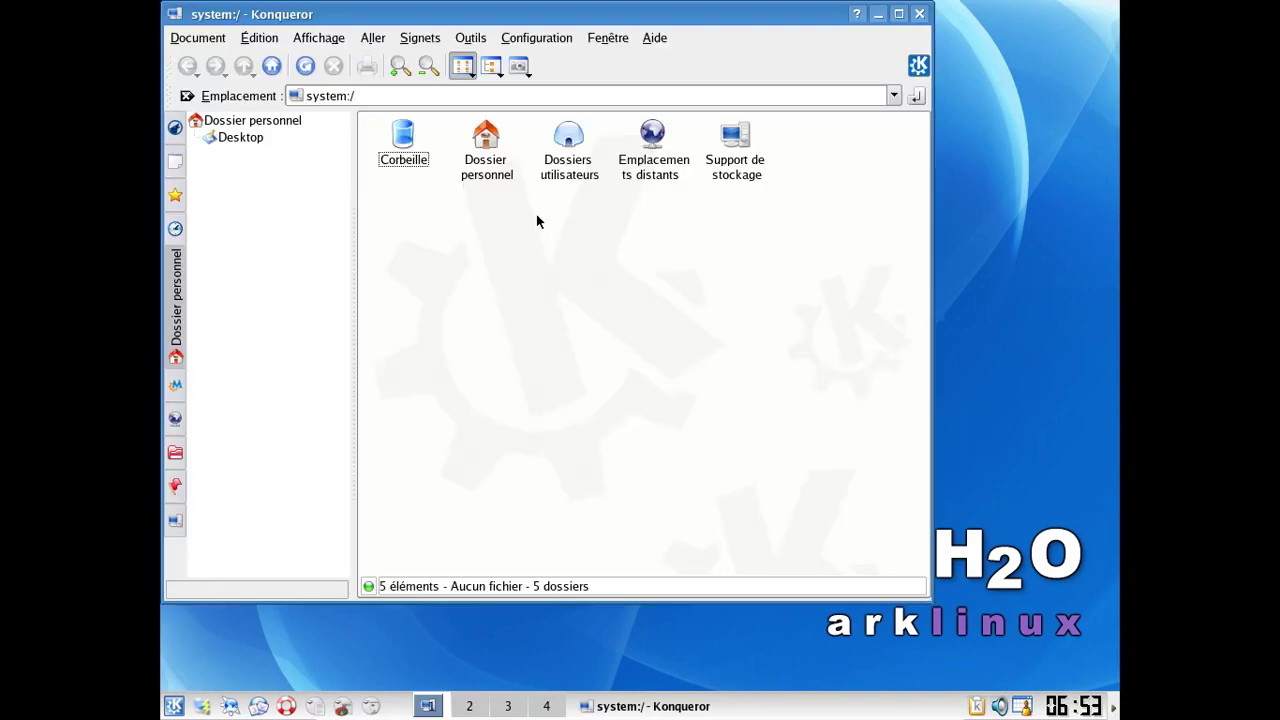
Step: Close the system:/ window and launch Tableur OpenOffice.org from the K menu's Bureautique submenu
click(921, 14)
click(172, 706)
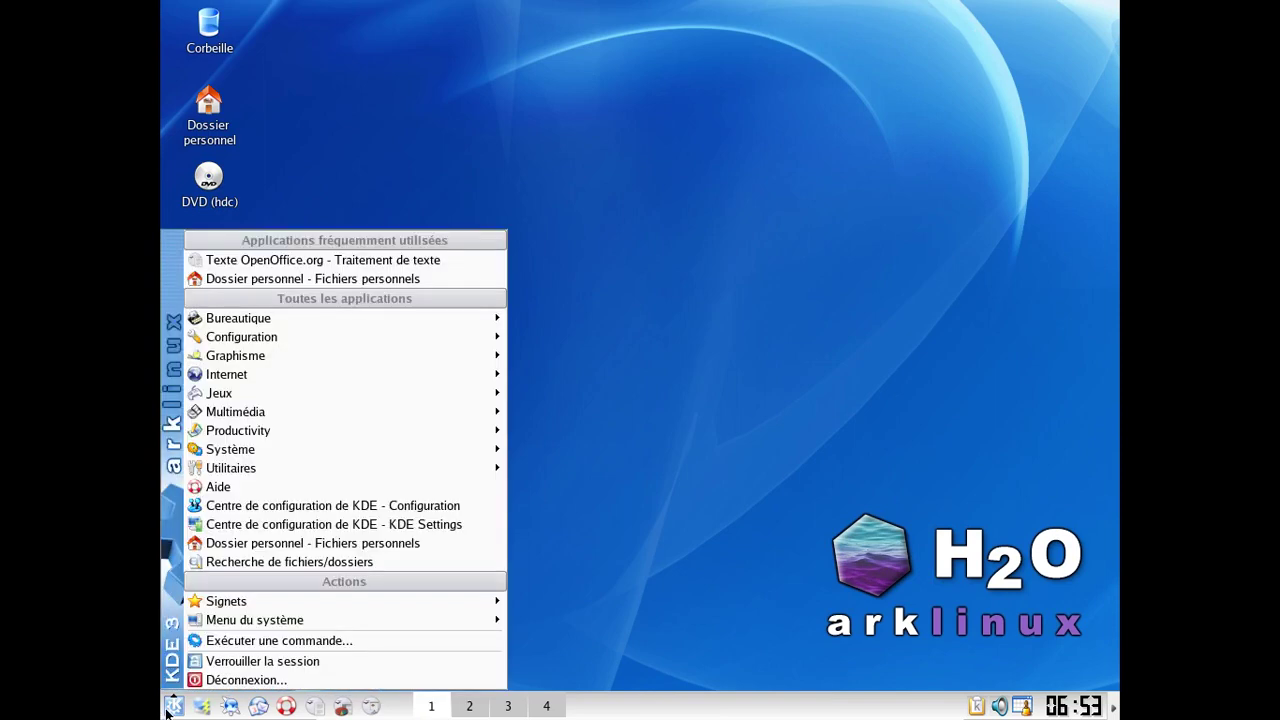
mouse_move(240, 456)
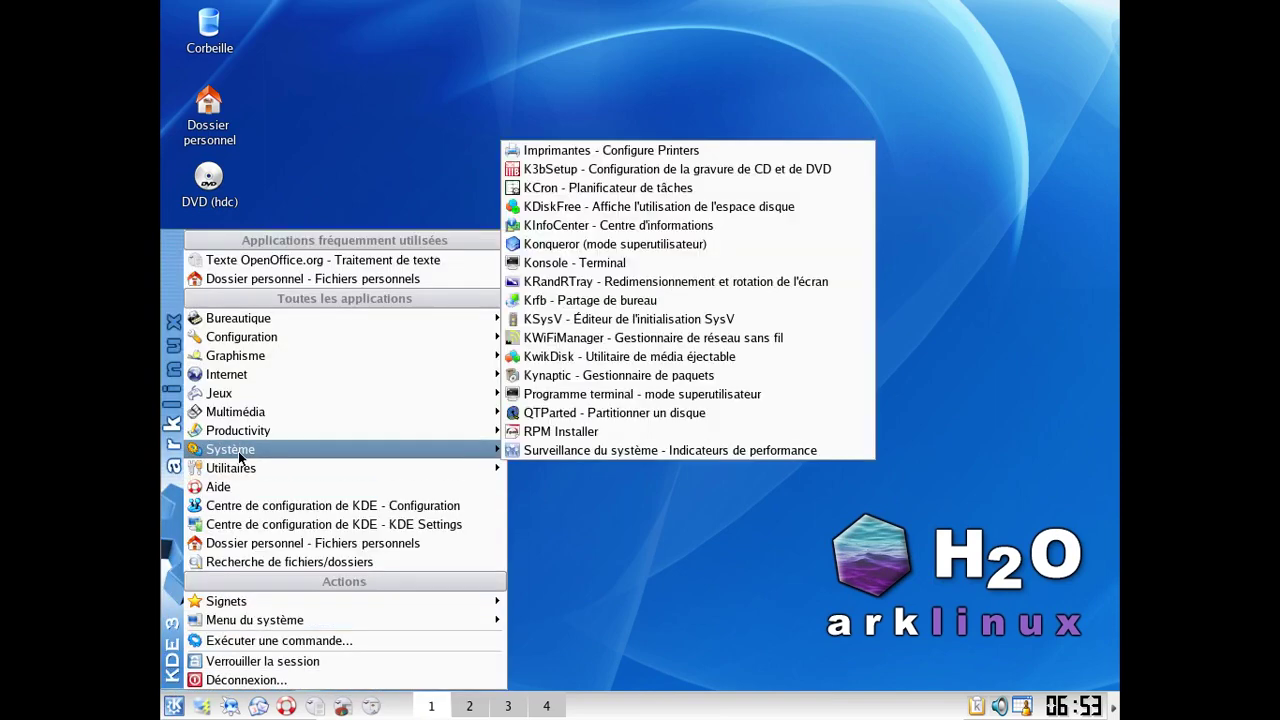
mouse_move(233, 431)
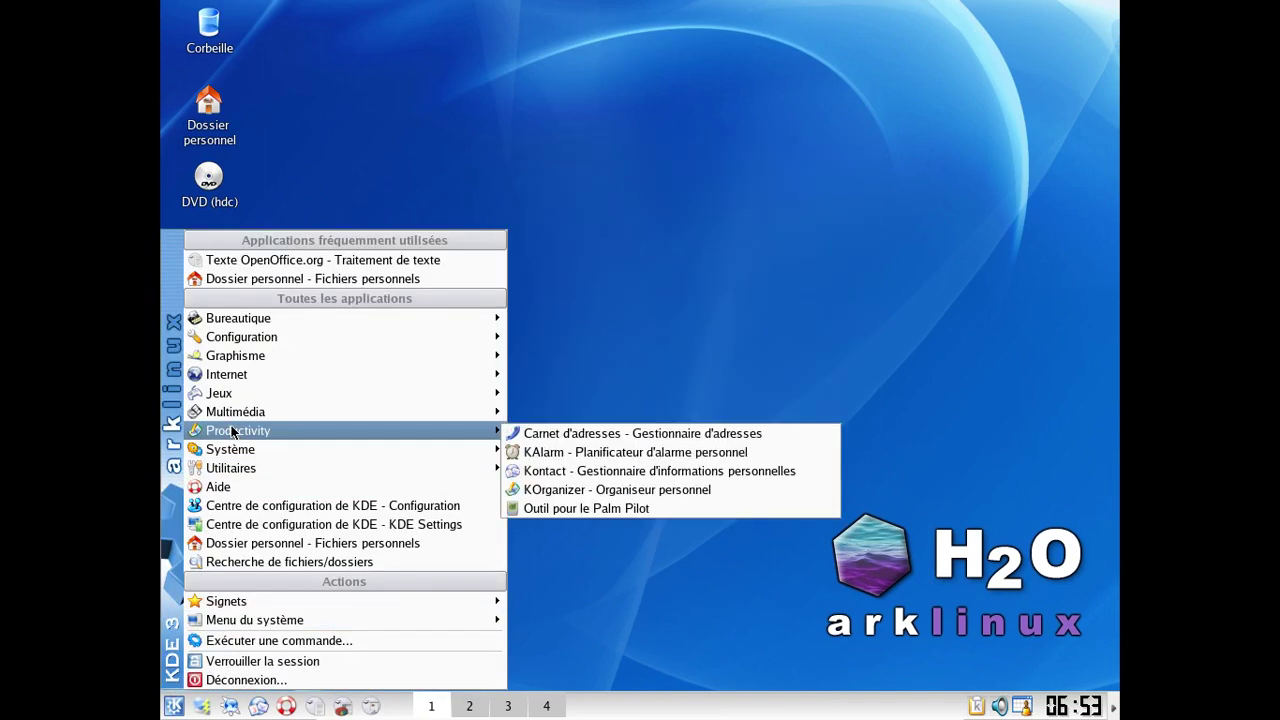
mouse_move(218, 384)
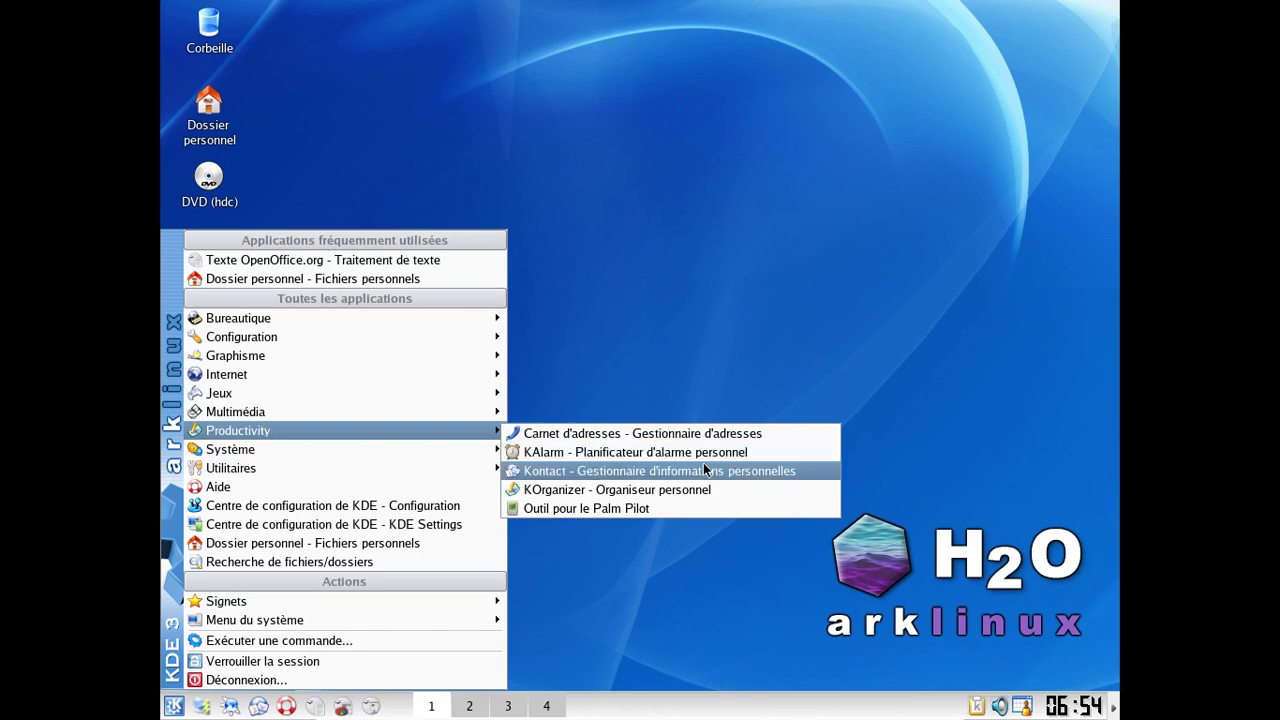
mouse_move(334, 410)
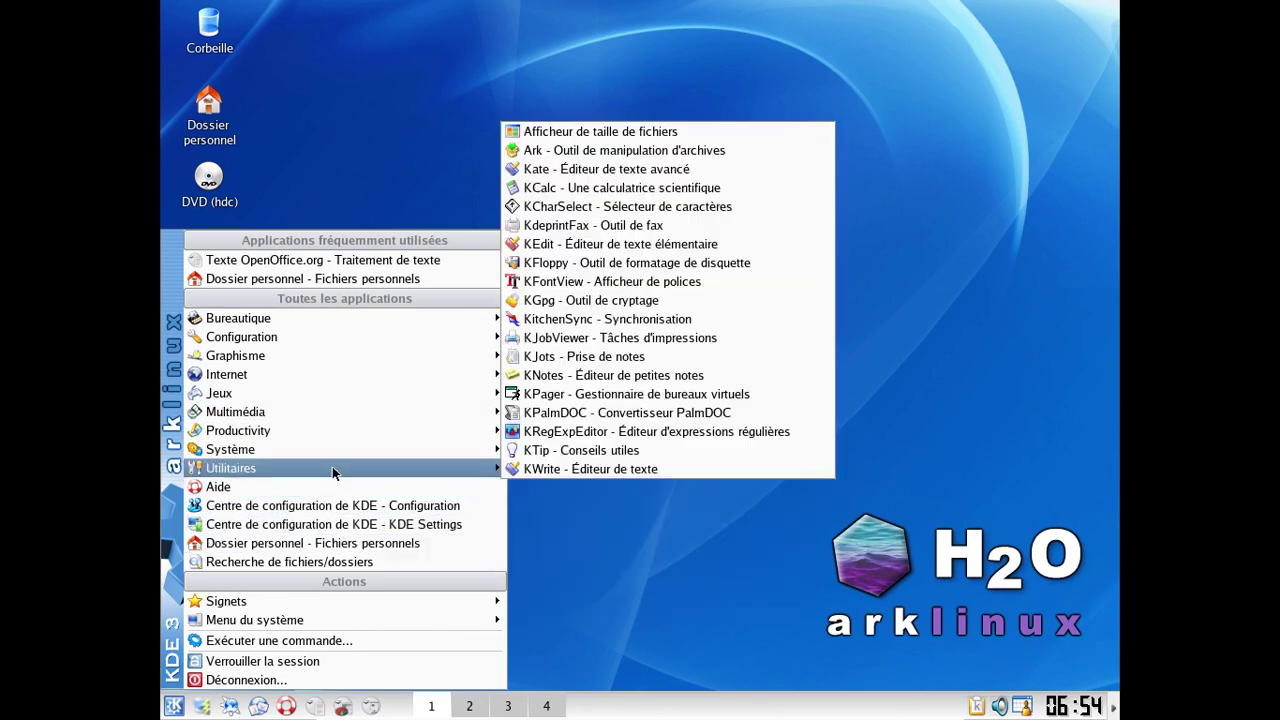
mouse_move(323, 320)
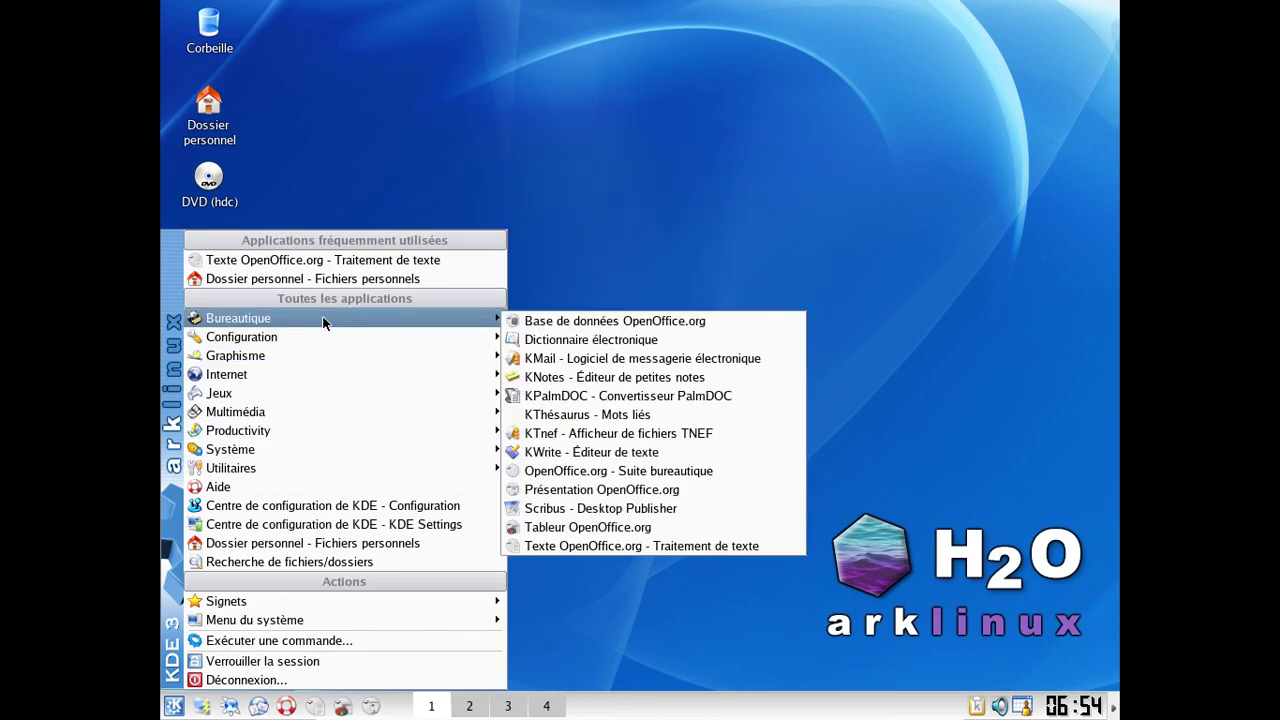
click(660, 532)
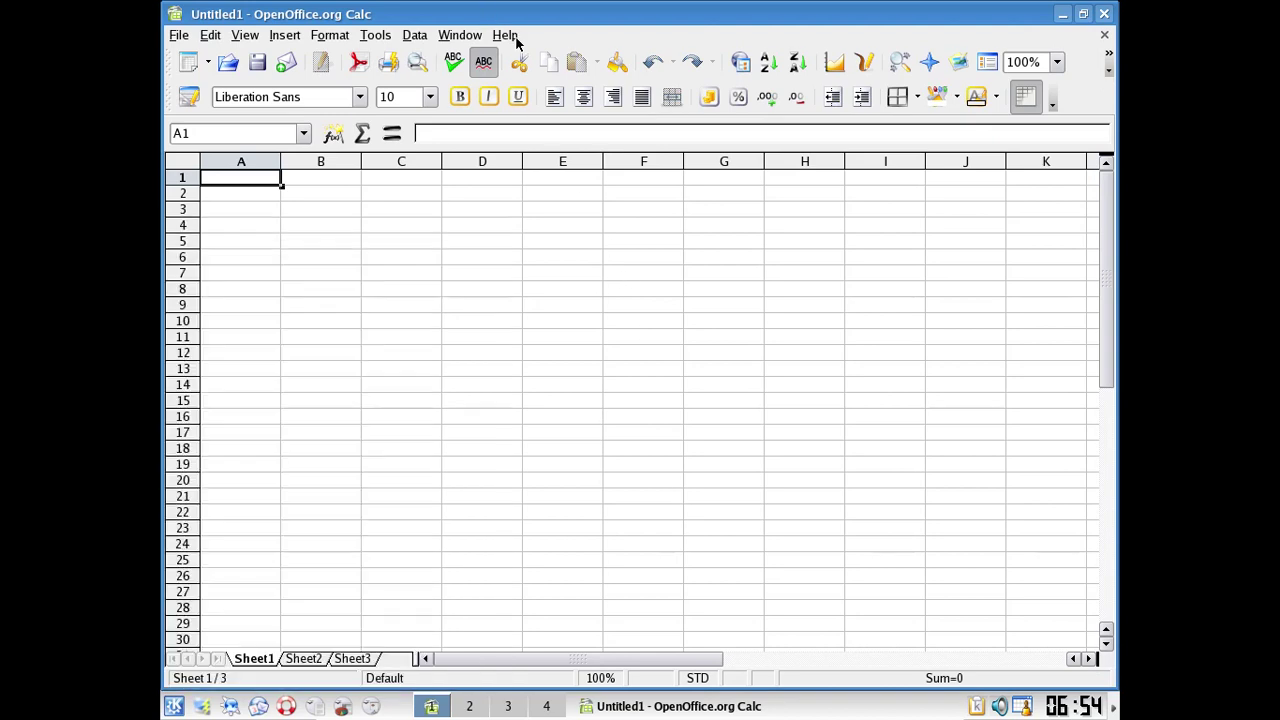
Step: Close the empty Untitled1 spreadsheet, dismiss the desktop context menu, and bring up the K menu
click(1109, 15)
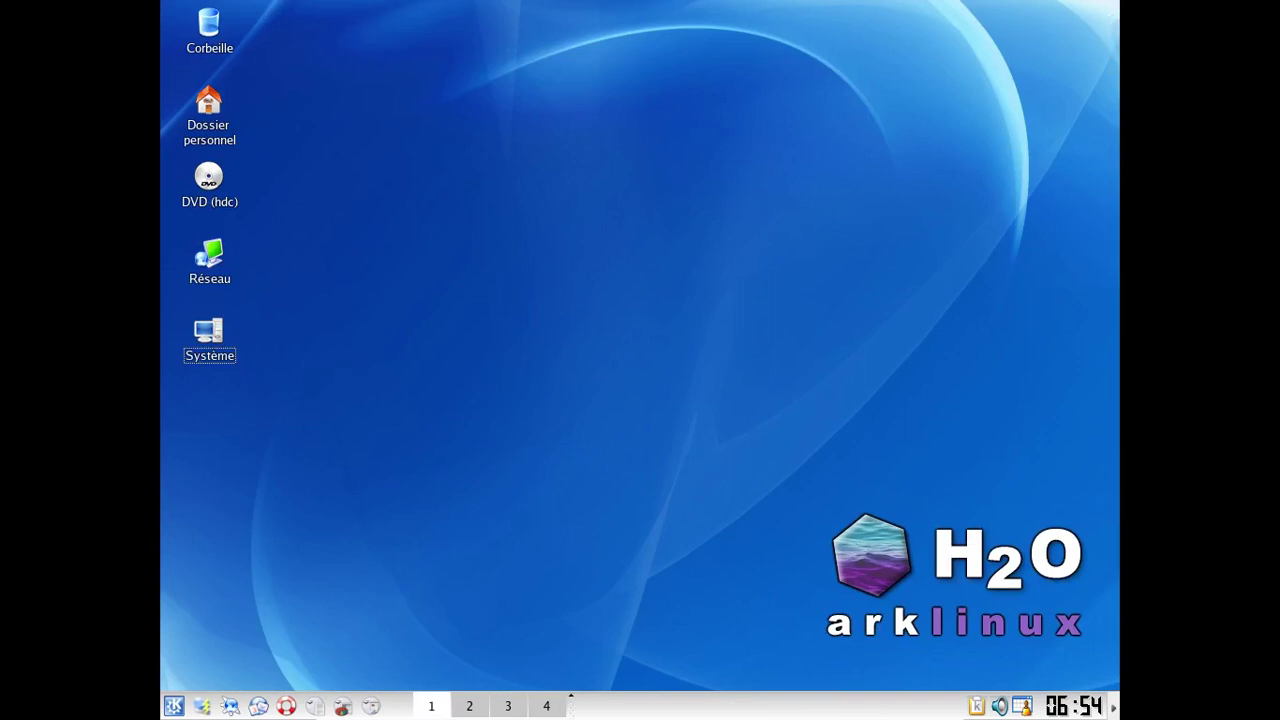
right_click(410, 58)
click(353, 94)
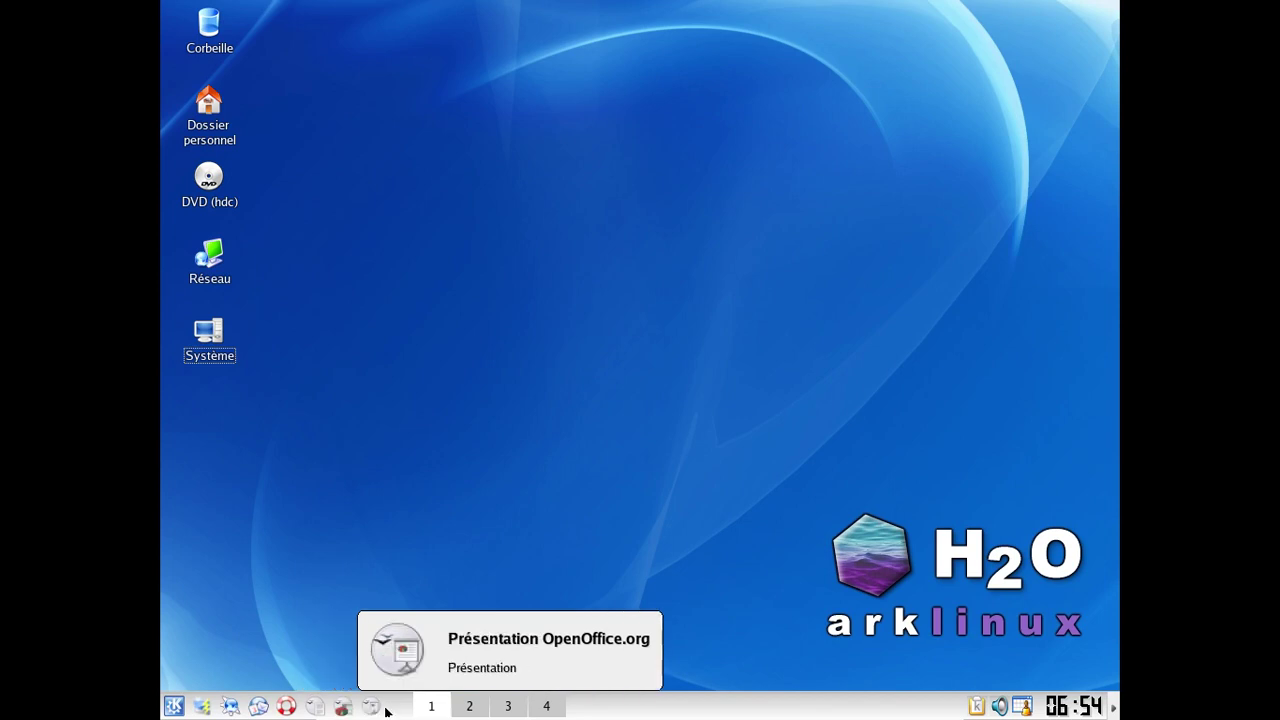
click(173, 706)
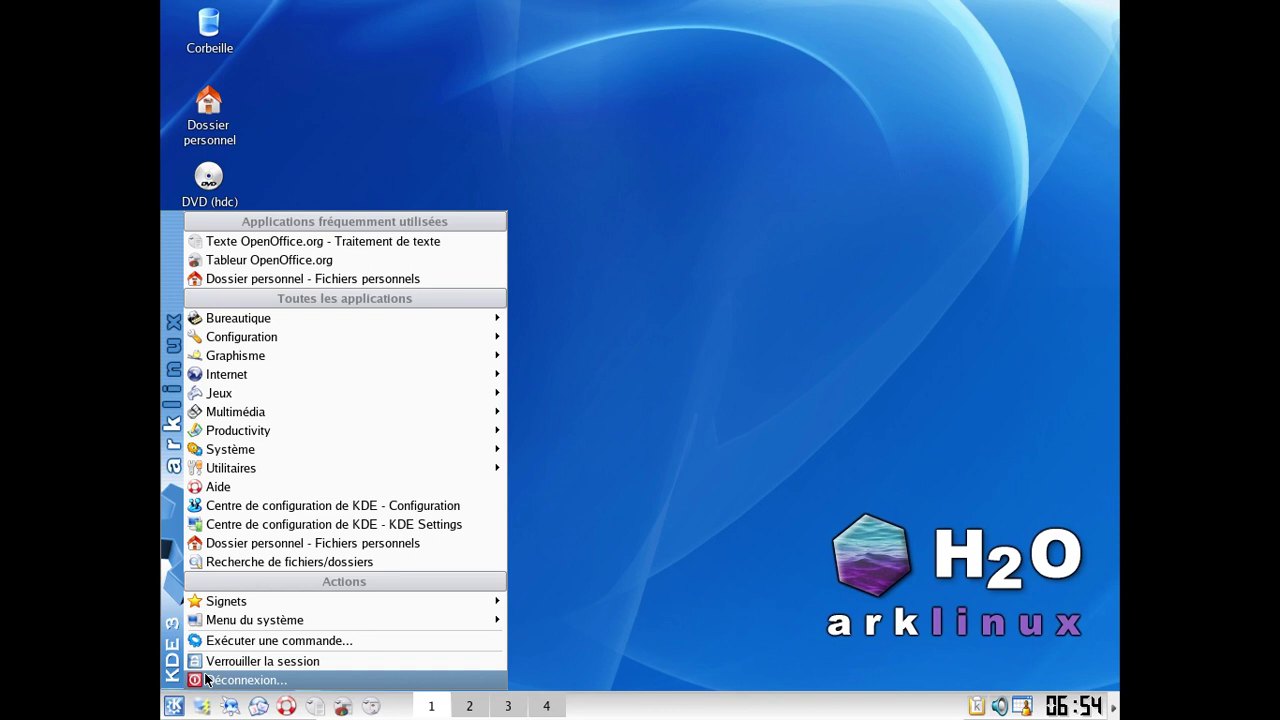
Step: Log out with Éteindre l'ordinateur to shut down the Ark Linux guest, then exit full screen
click(207, 680)
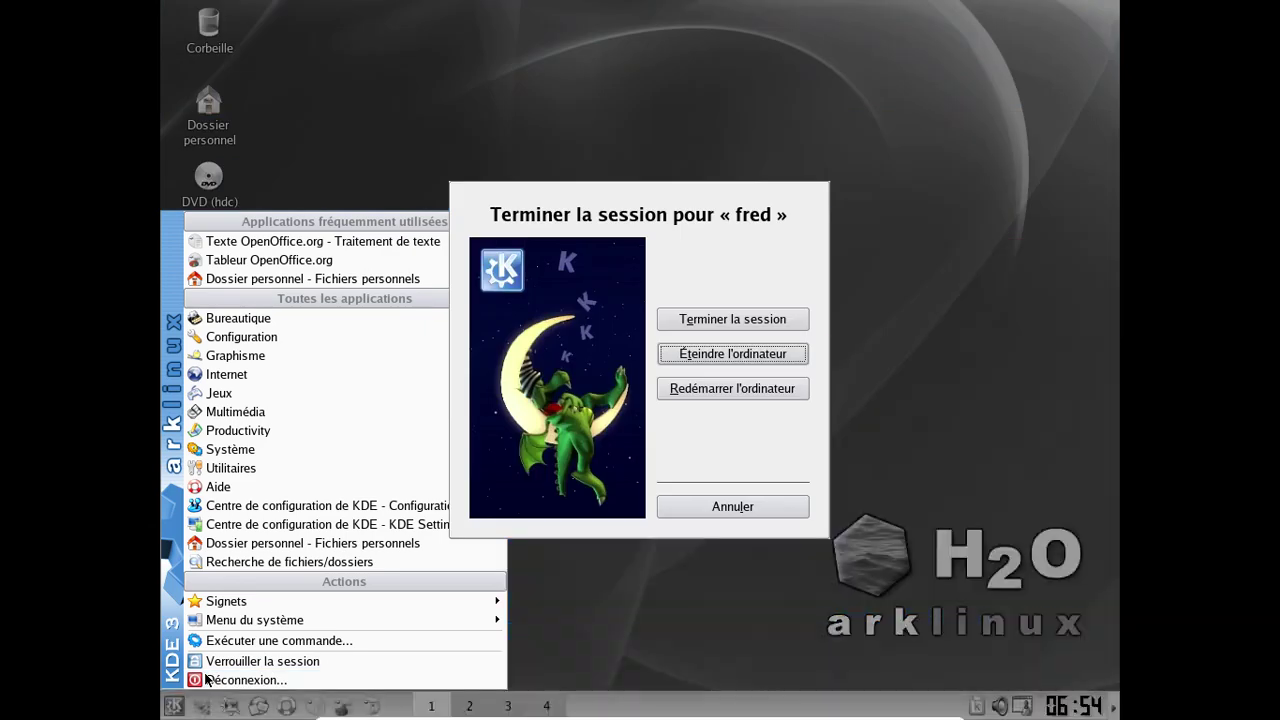
key(Escape)
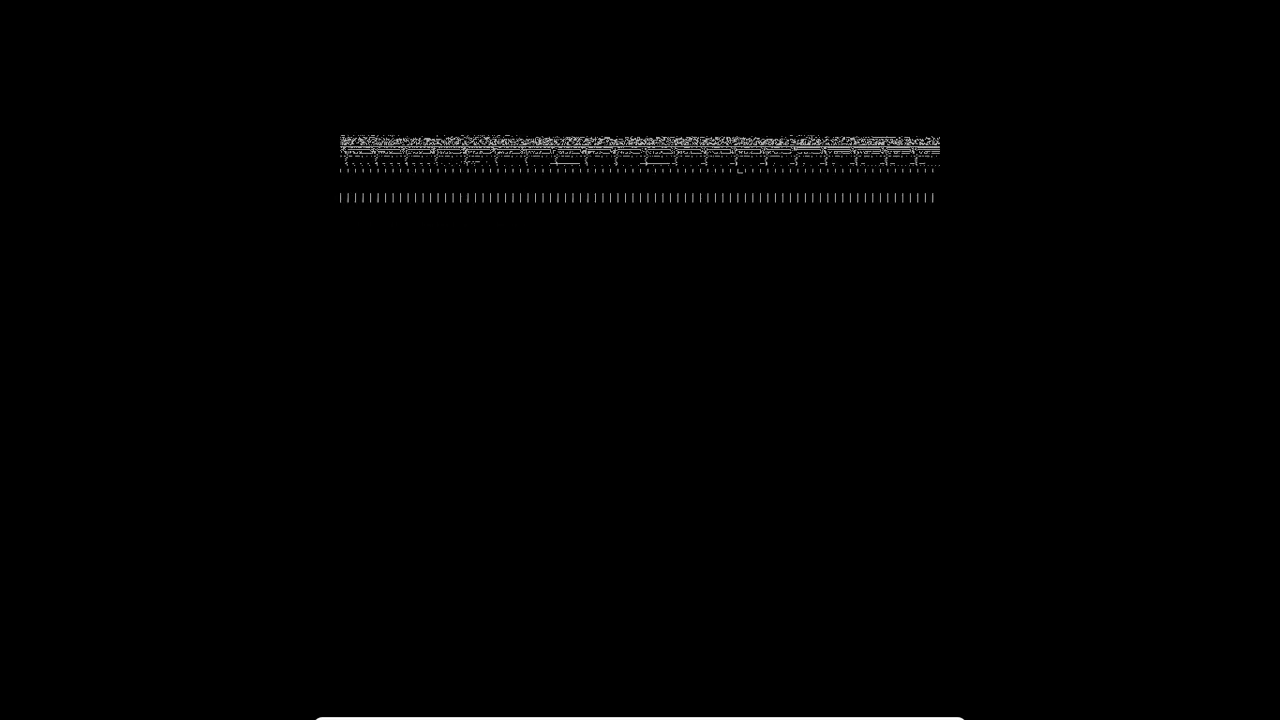
key(ctrl+f)
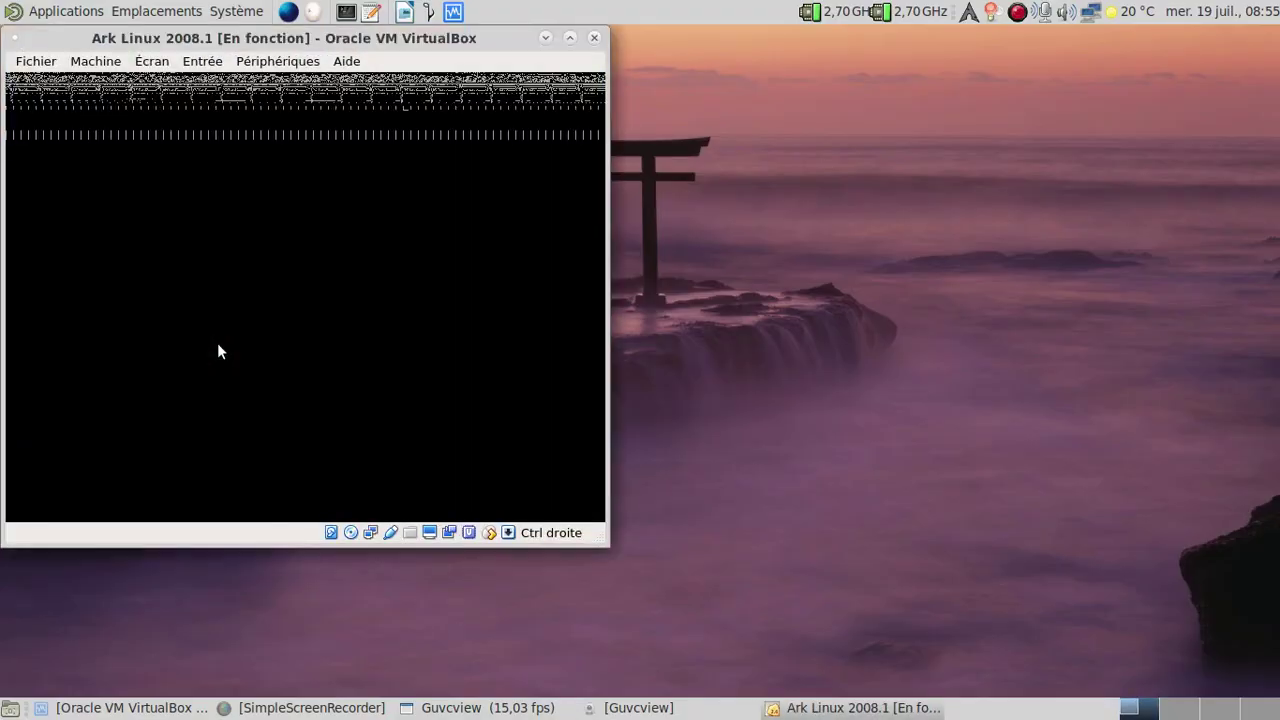
Step: Move the VirtualBox window aside to reveal Guvcview and bring up SimpleScreenRecorder's tray menu
drag(251, 48, 621, 55)
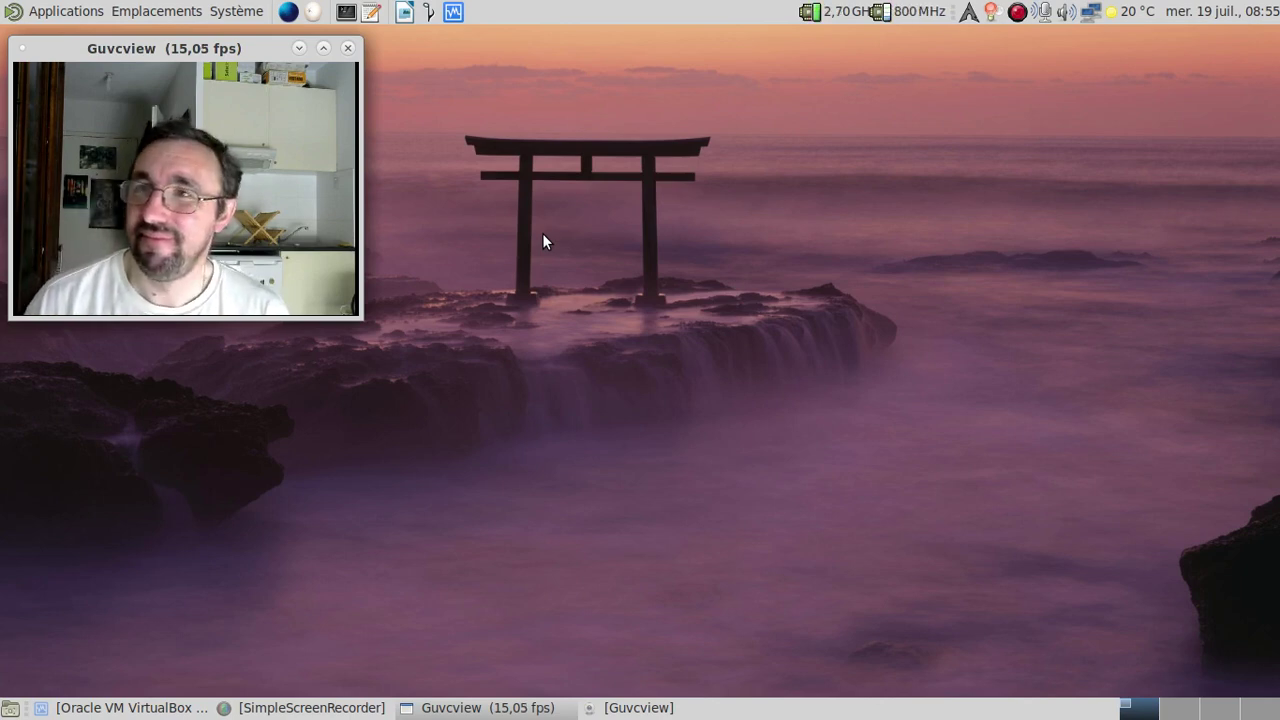
click(1016, 12)
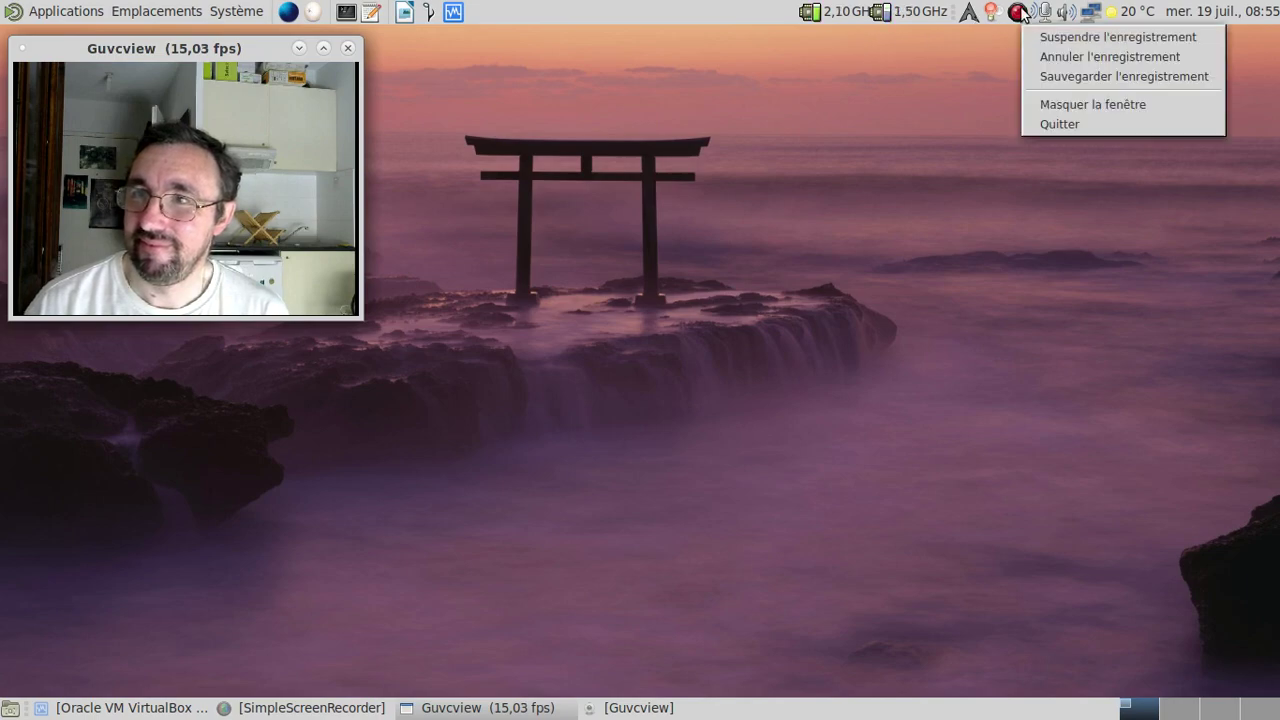